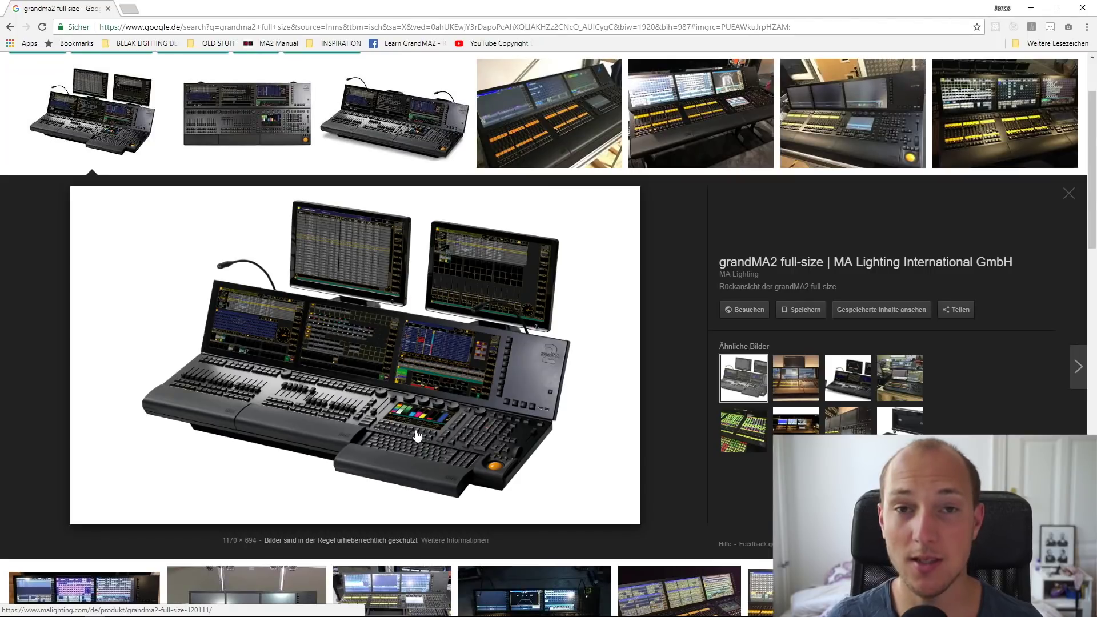
# Step: Close the Chrome image search window so the grandMA2 onPC show is visible
pyautogui.click(1083, 8)
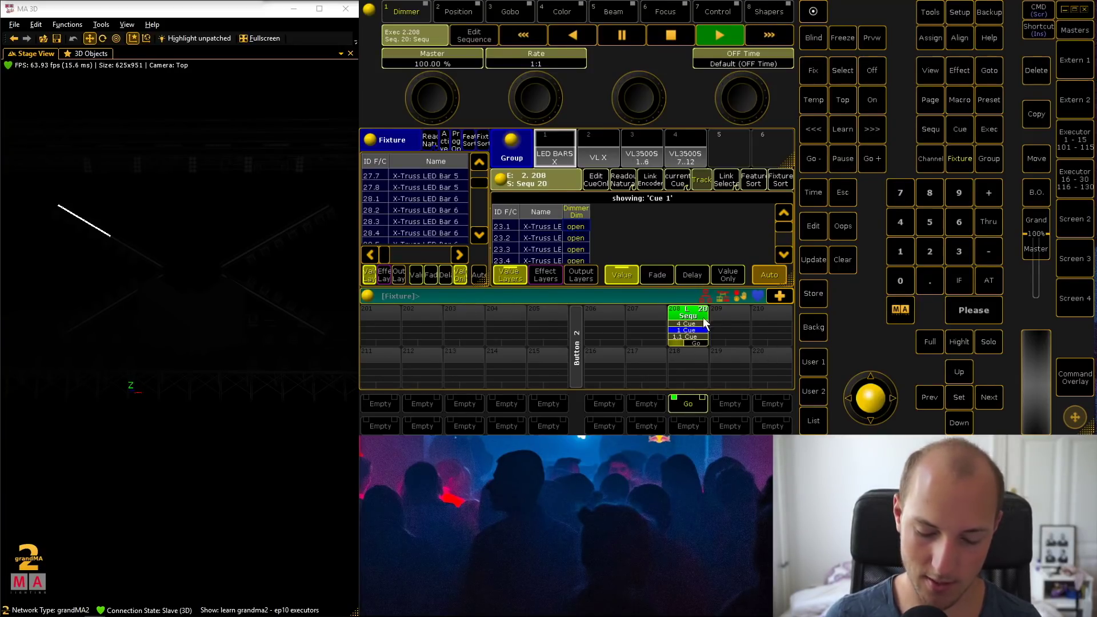
# Step: Switch to the Executor 1–15 / 101–115 fader screen
pyautogui.click(1069, 128)
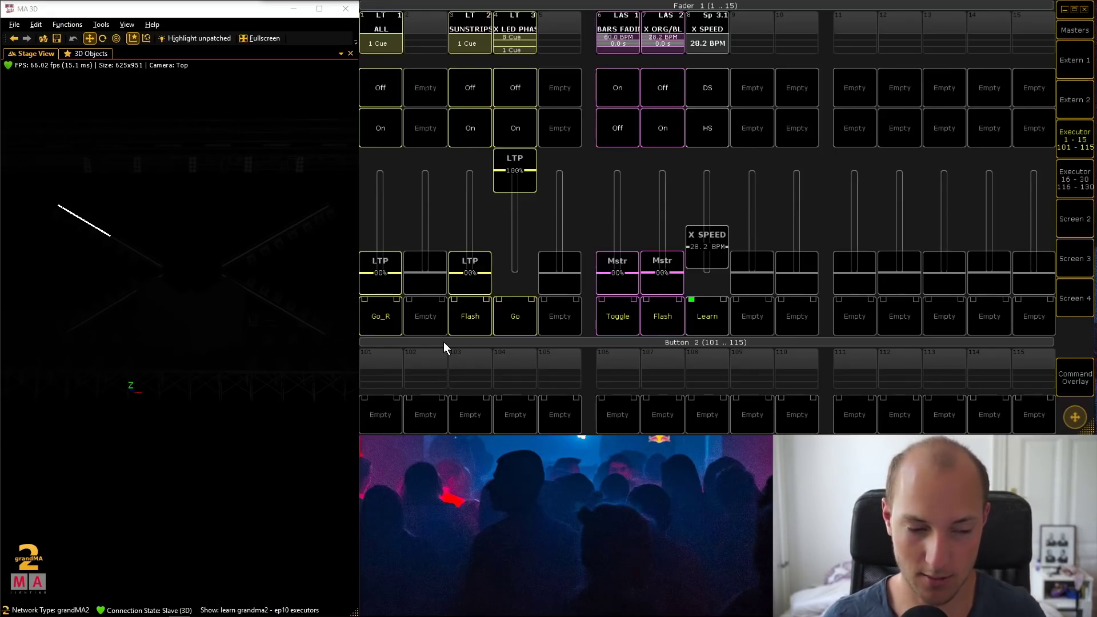
# Step: Return onPC to the default fixture, group pool and executor bar screen
pyautogui.hotkey('alt', 'Tab')
pyautogui.click(616, 354)
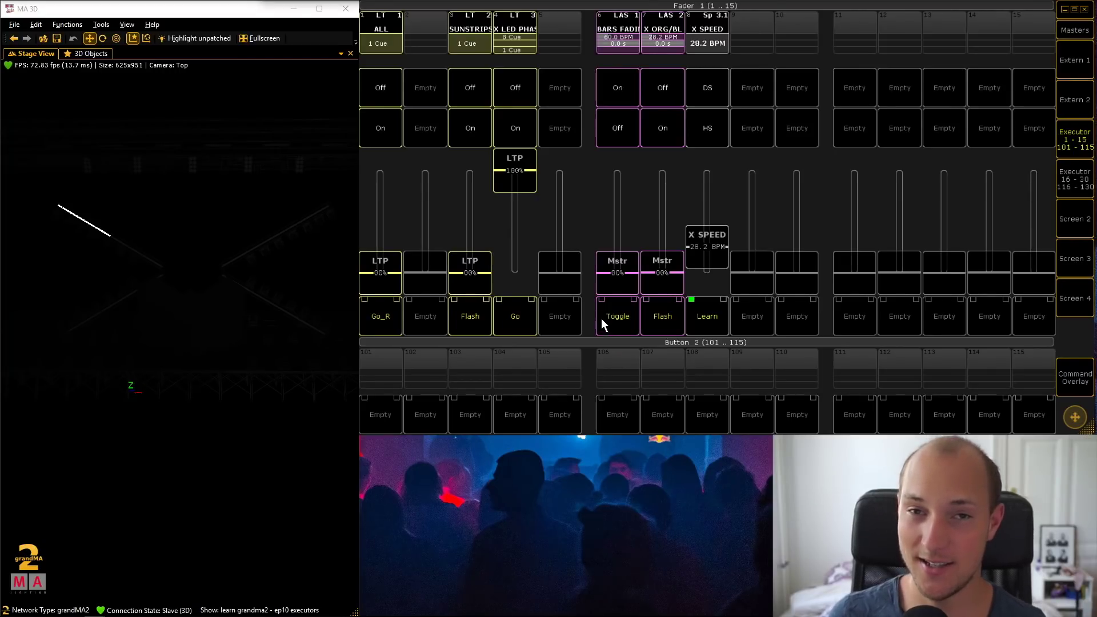
pyautogui.click(1074, 142)
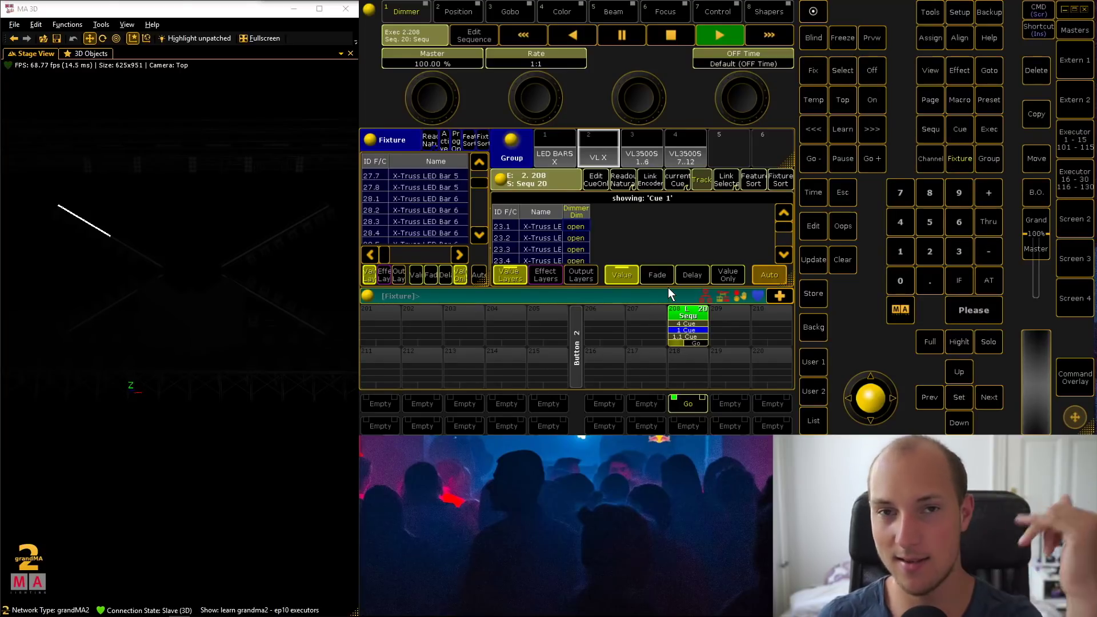
# Step: Replace the sheet with a Sequence pool window and scroll it down to Sequ 20
pyautogui.click(499, 178)
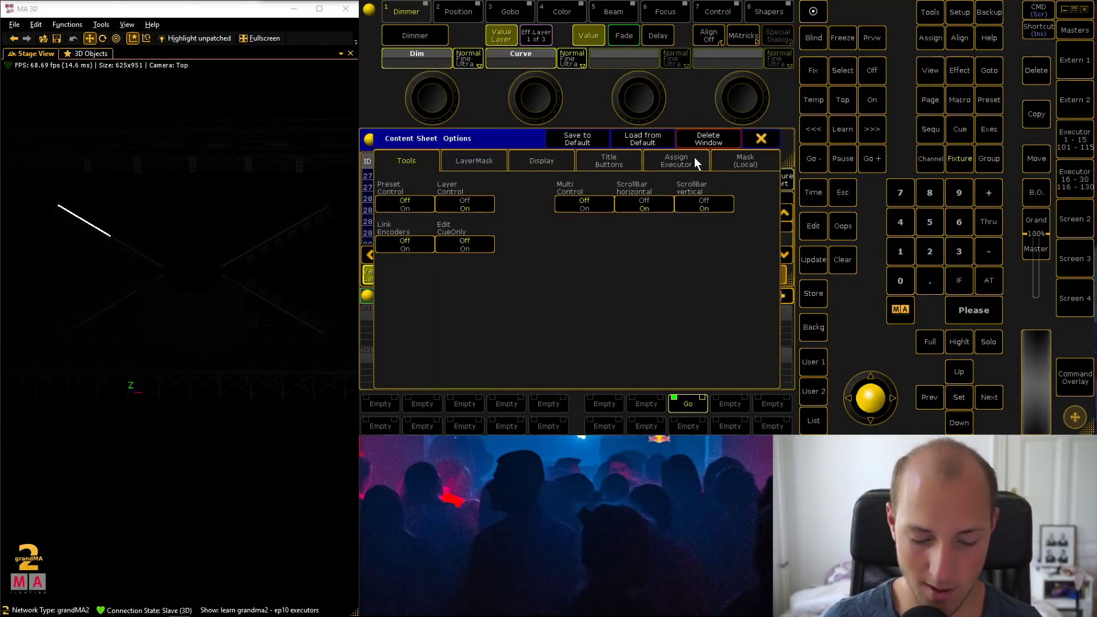
pyautogui.click(725, 134)
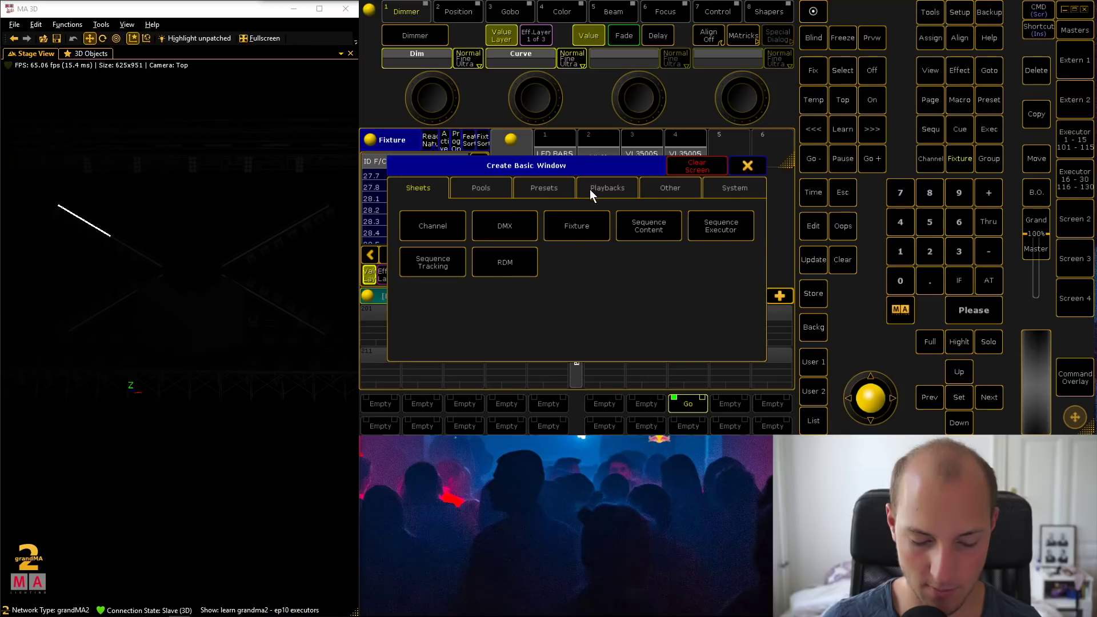
pyautogui.click(663, 188)
pyautogui.click(607, 188)
pyautogui.click(482, 188)
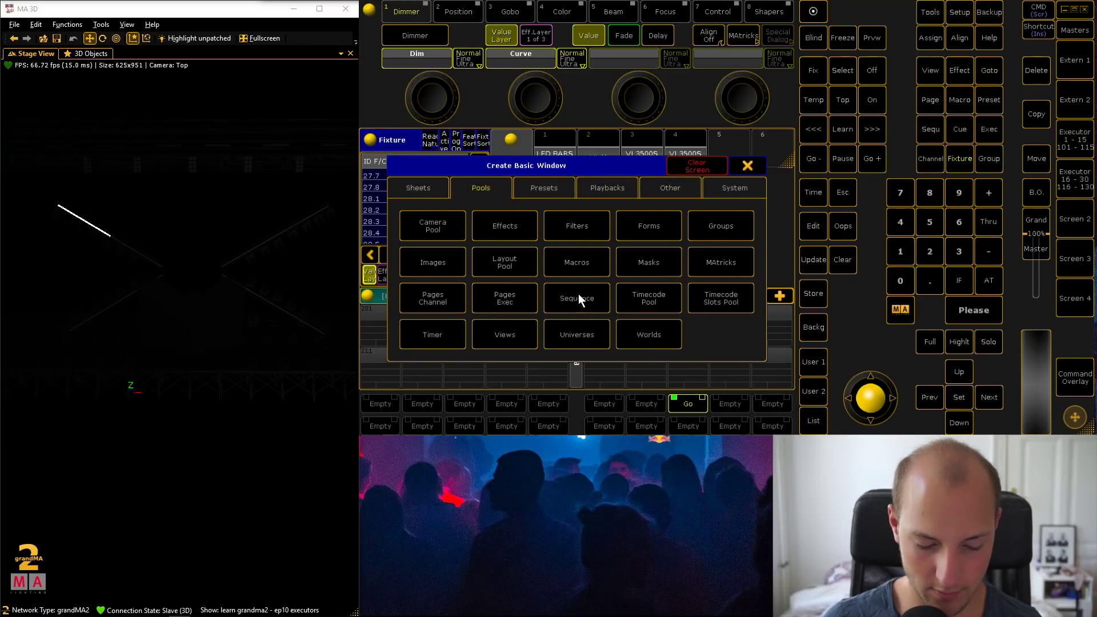
pyautogui.click(609, 310)
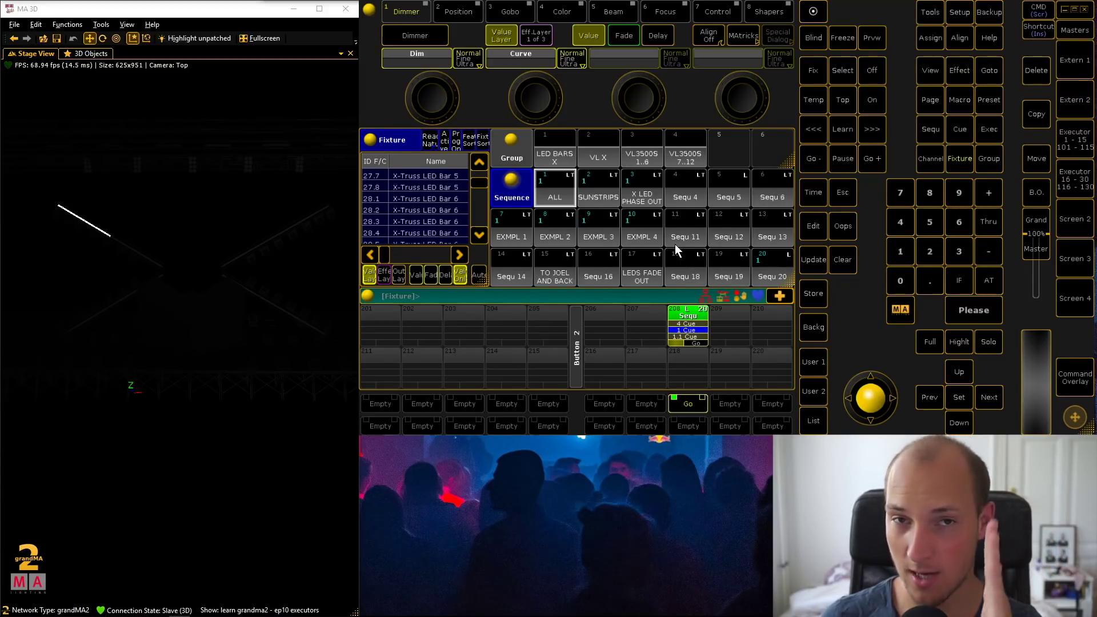
pyautogui.scroll(-1, 674, 225)
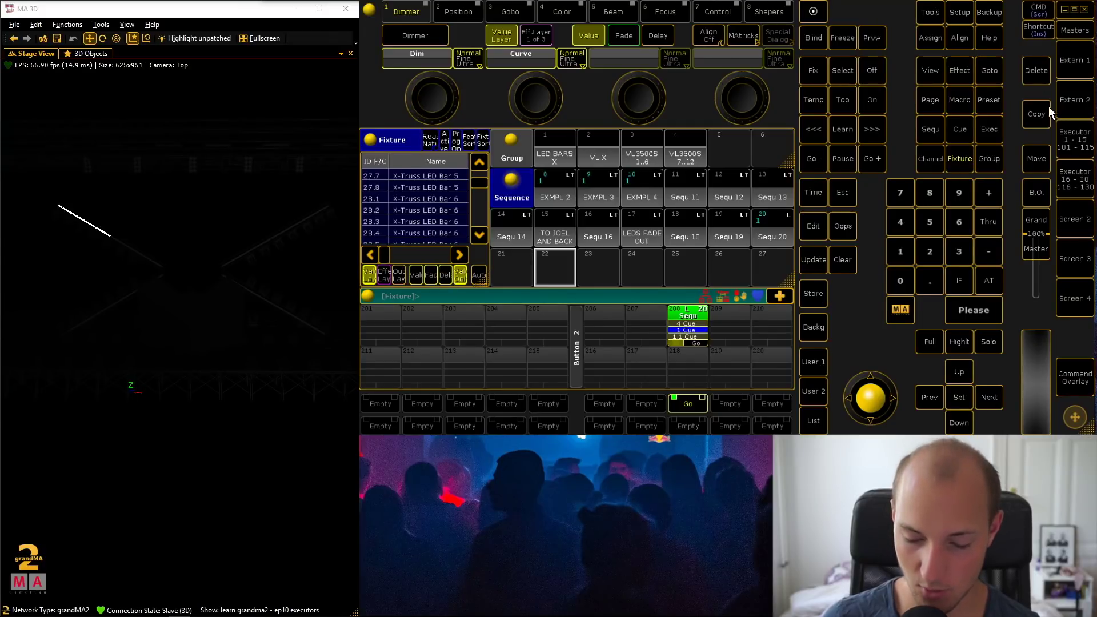
# Step: Delete executor 208 and confirm the warning
pyautogui.click(1036, 71)
pyautogui.click(685, 315)
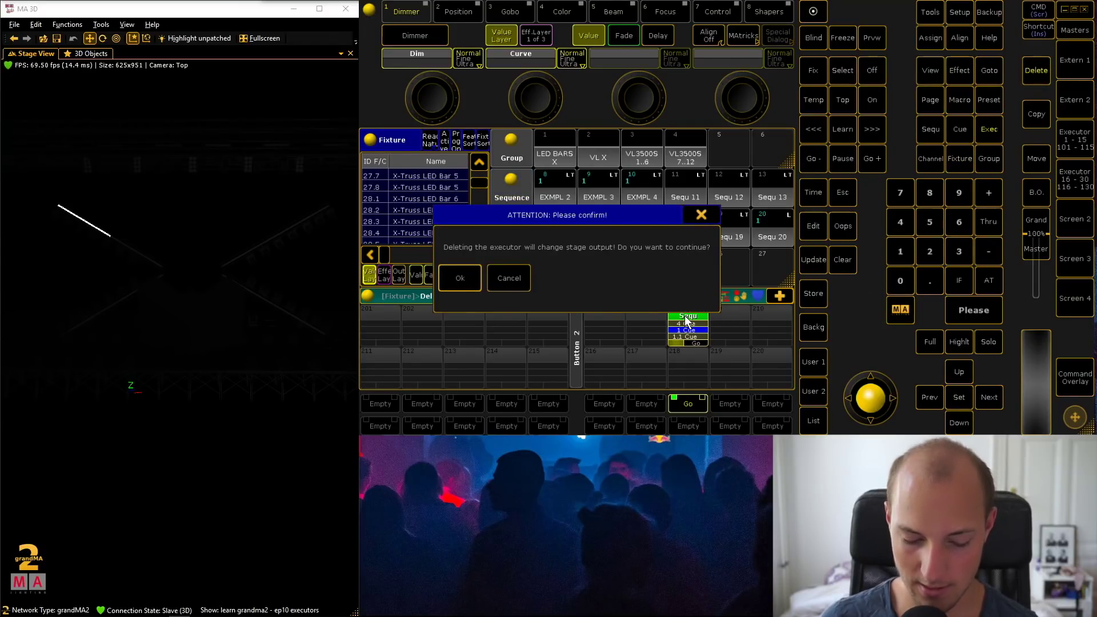
pyautogui.click(460, 280)
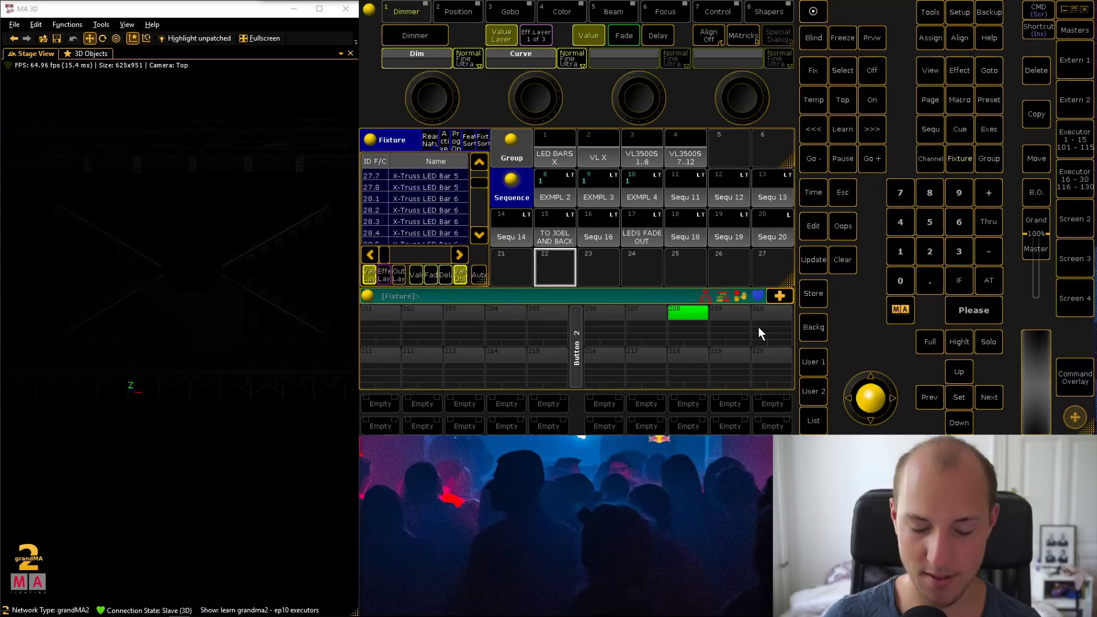
# Step: Assign Sequence 18 to executor 208 and start it
pyautogui.click(930, 38)
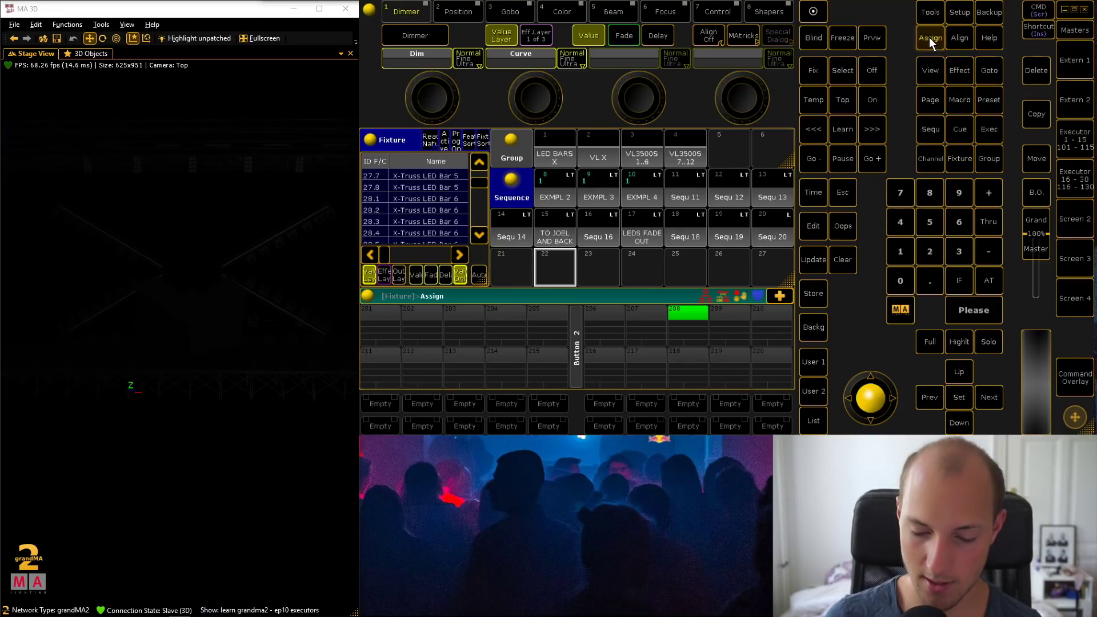
pyautogui.click(679, 229)
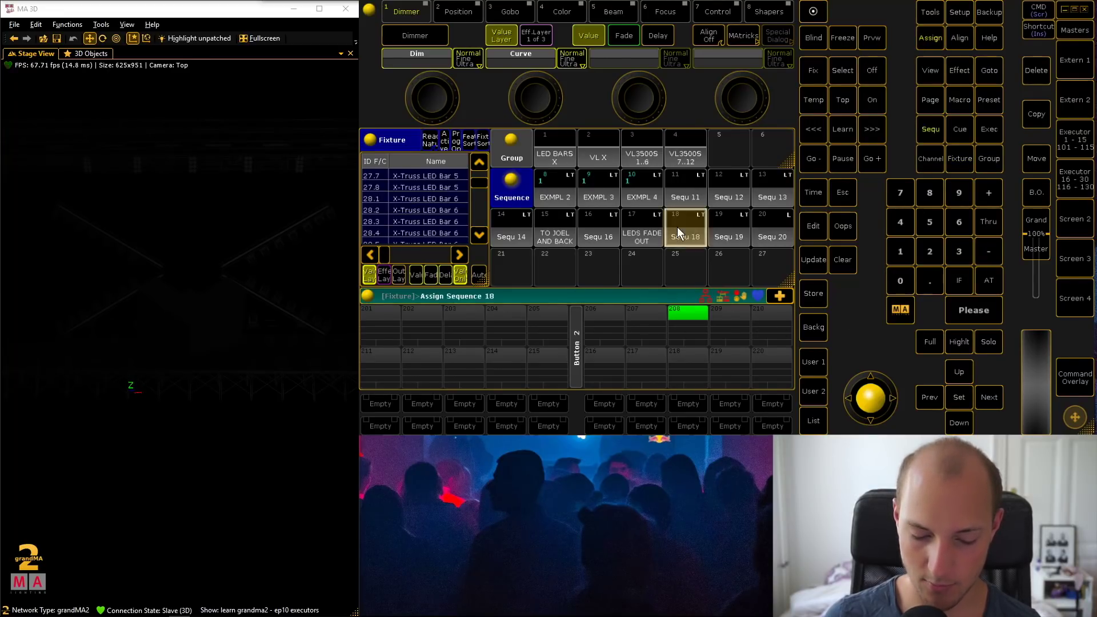
pyautogui.click(684, 314)
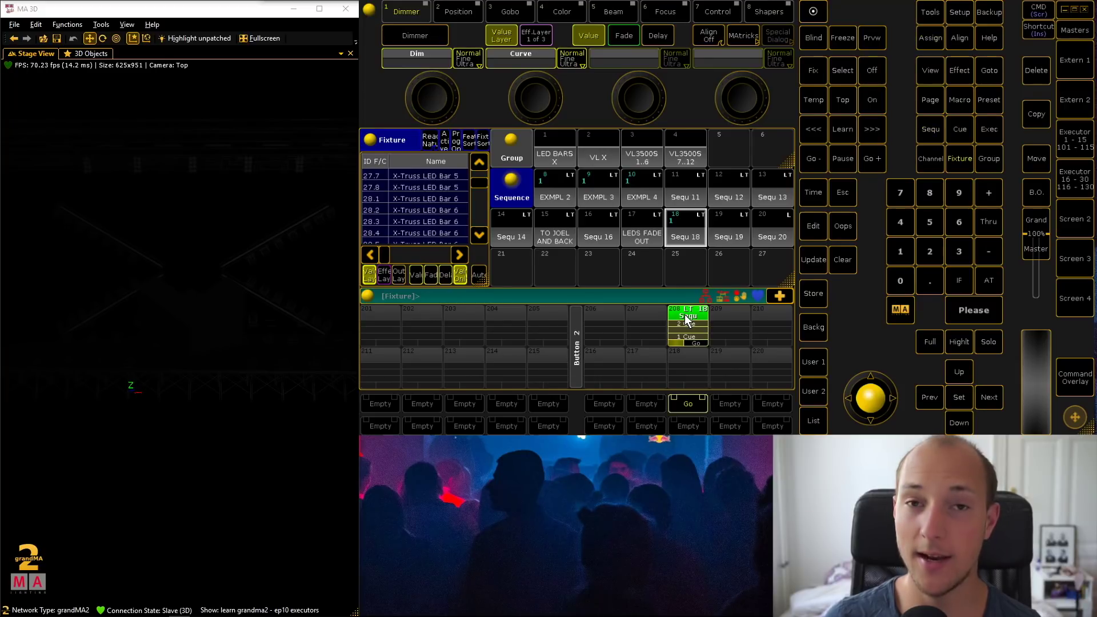
pyautogui.click(698, 404)
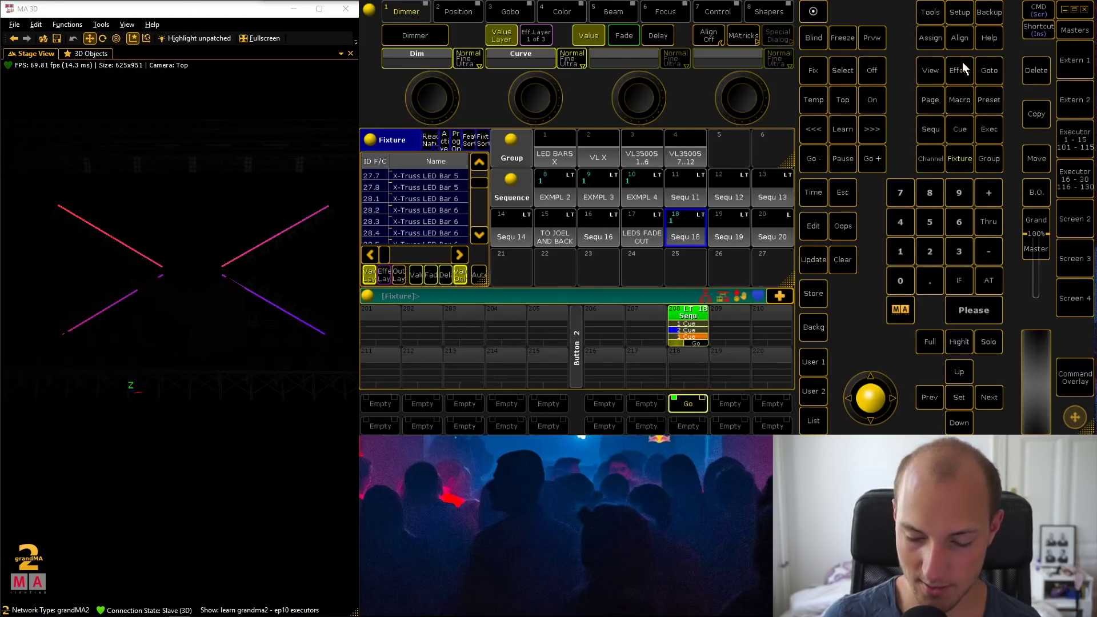
# Step: Put Sequence 17 LEDS FADE OUT on executor 207 and Sequ 16 on 206, running both
pyautogui.click(927, 38)
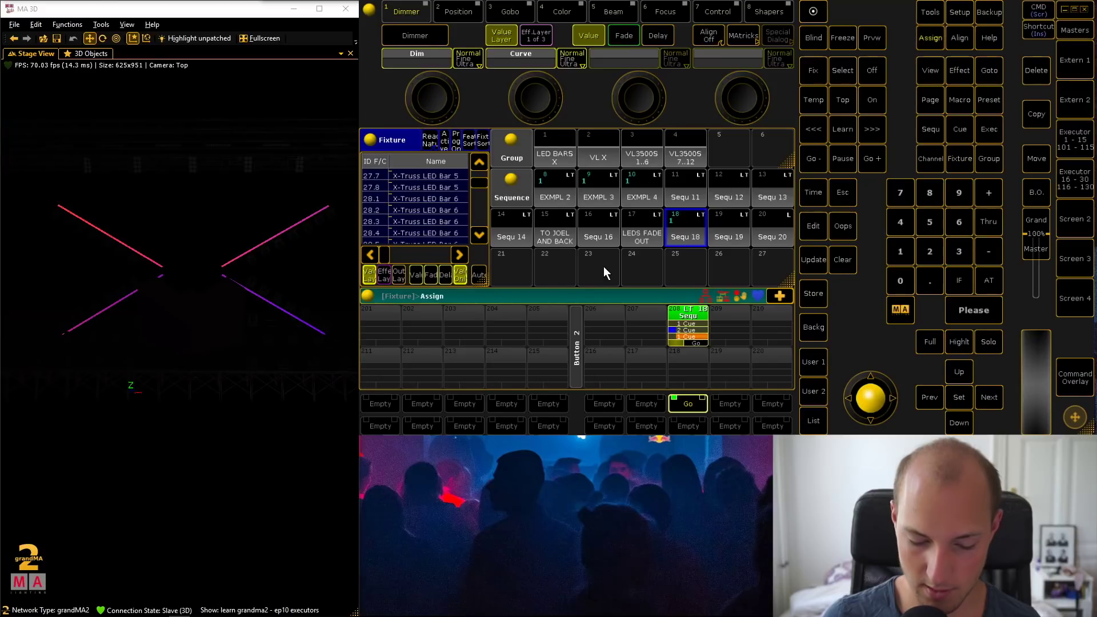
pyautogui.click(645, 316)
pyautogui.click(926, 36)
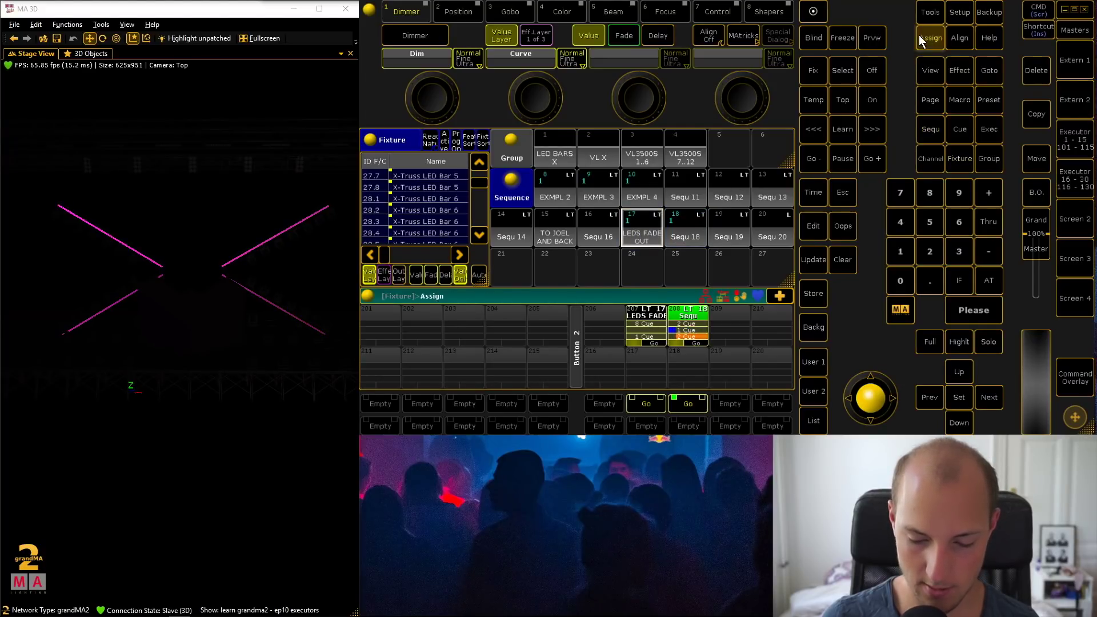
pyautogui.click(592, 236)
pyautogui.click(589, 326)
pyautogui.click(604, 404)
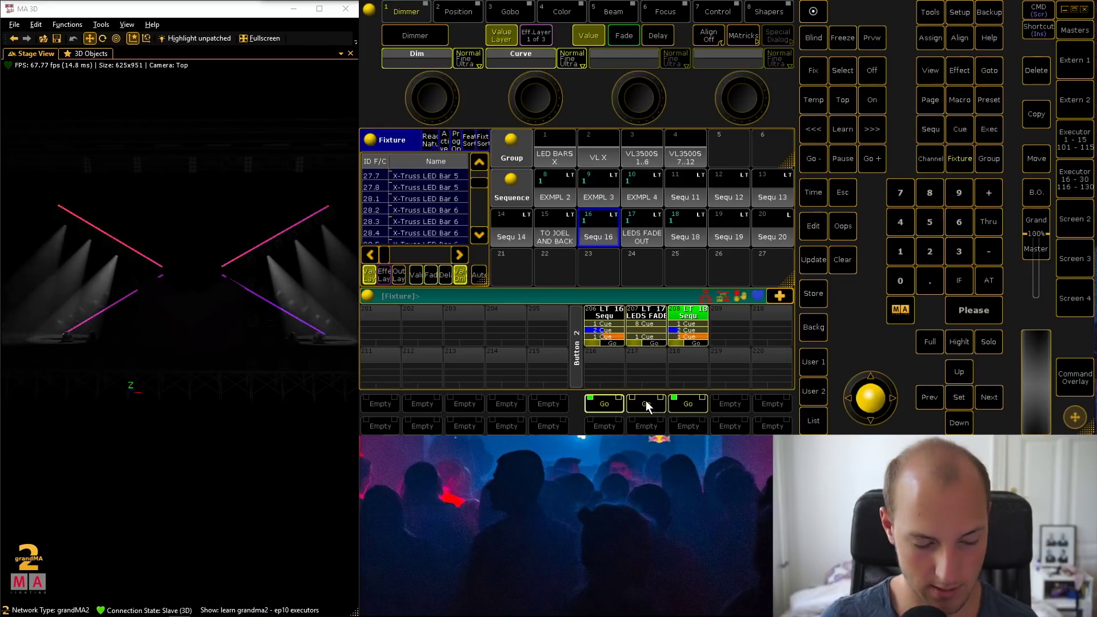
pyautogui.click(646, 405)
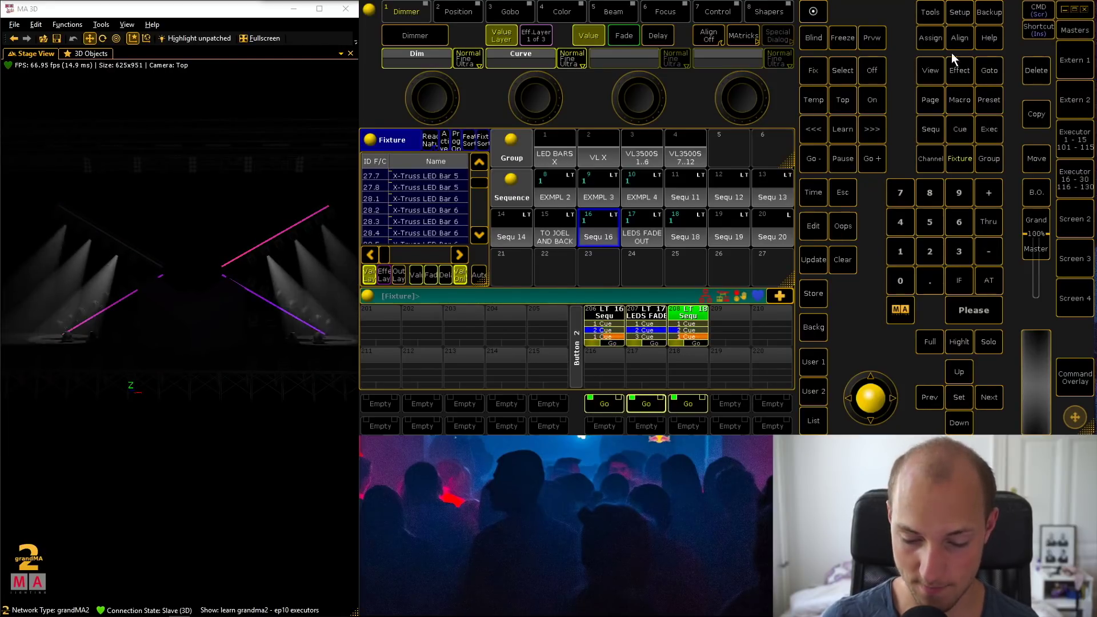
# Step: Switch off executors 206, 207 and 208 from the Off menu
pyautogui.click(872, 70)
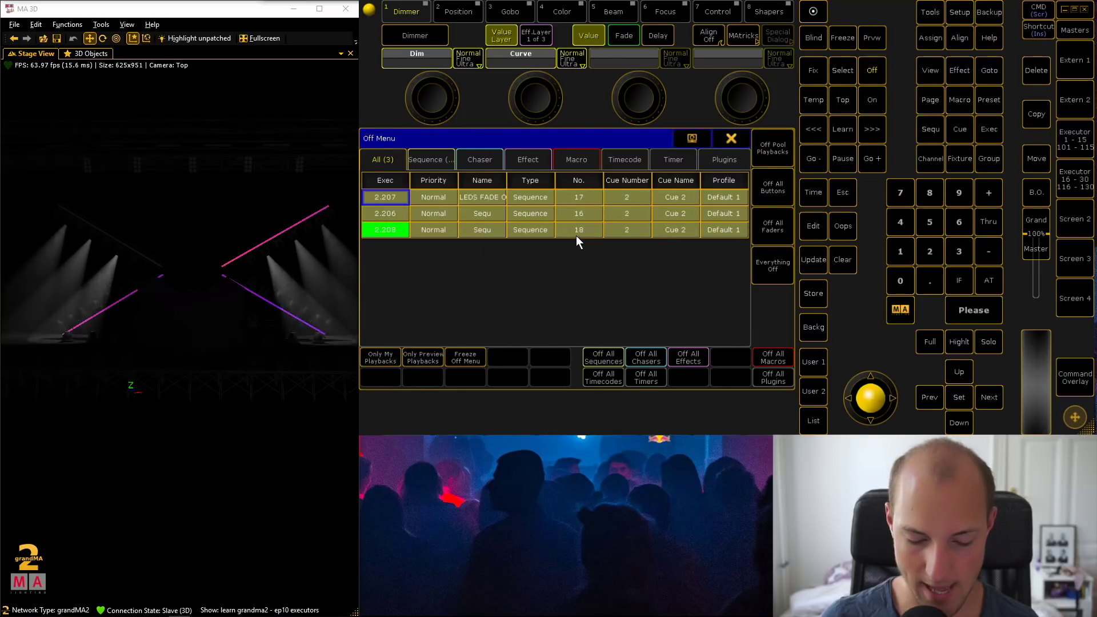
pyautogui.doubleClick(583, 196)
pyautogui.click(583, 196)
pyautogui.click(742, 136)
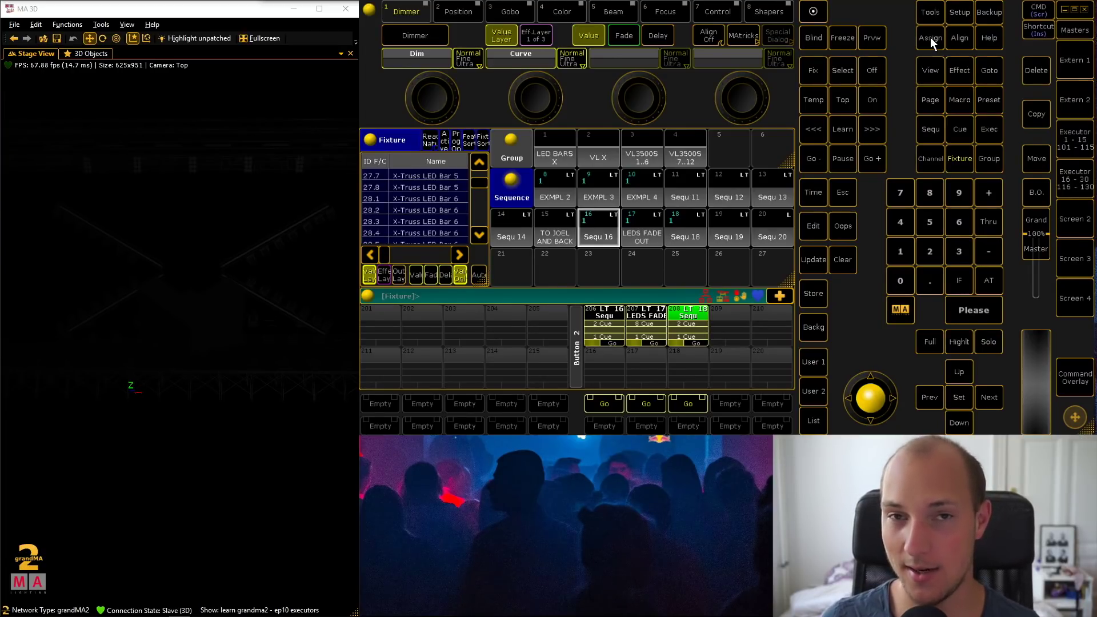
# Step: Set executor 205's function to sequence 17 LEDS FADE OUT and start it
pyautogui.click(931, 38)
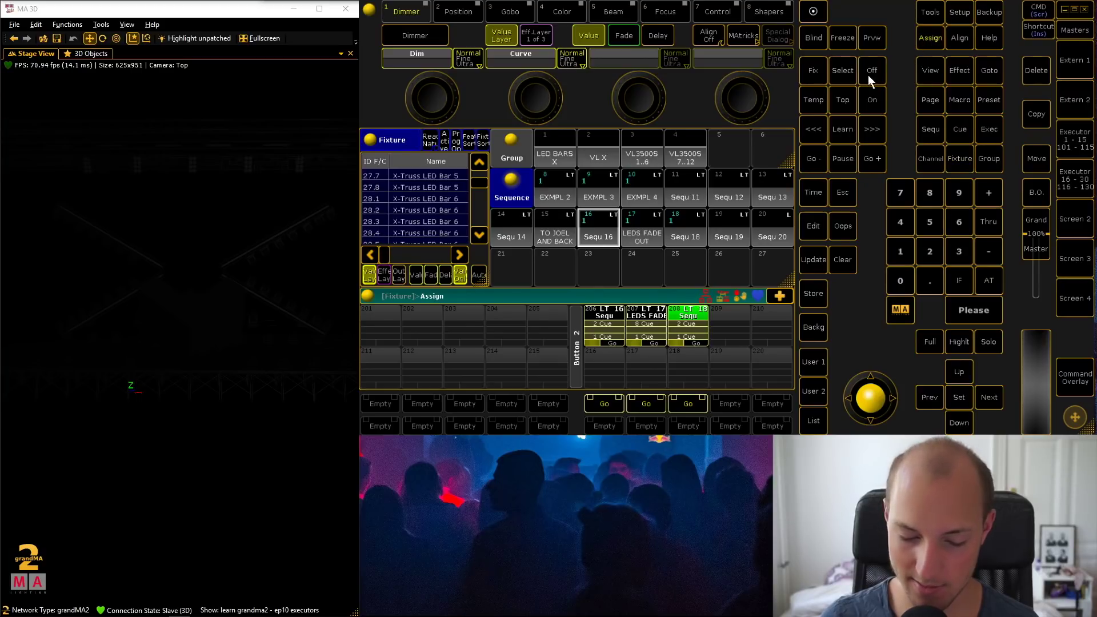
pyautogui.click(544, 316)
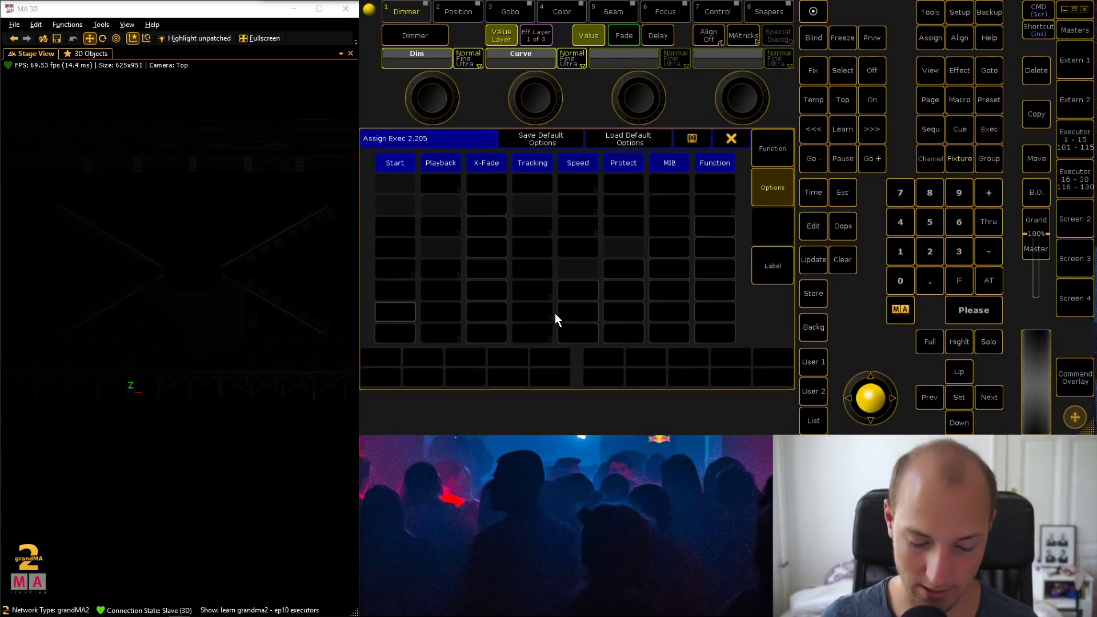
pyautogui.click(783, 160)
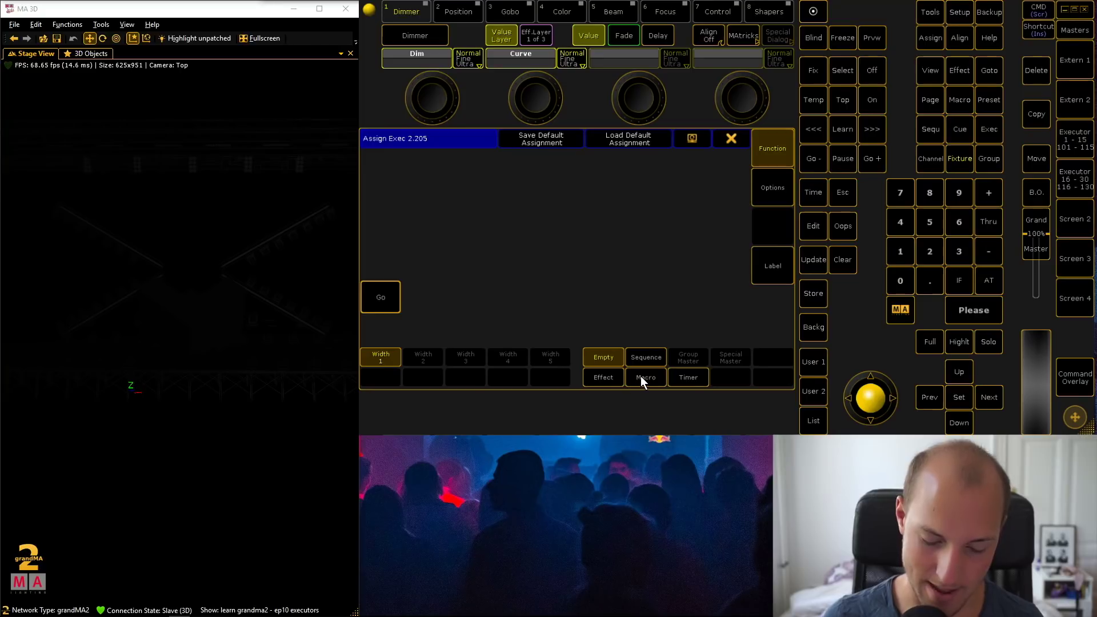
pyautogui.click(653, 358)
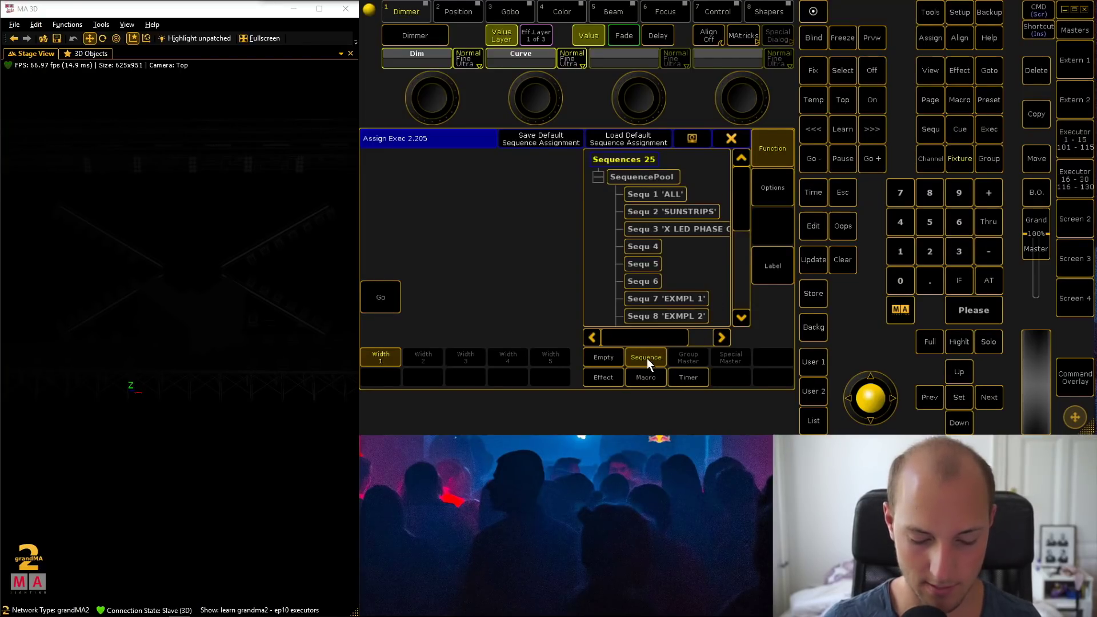
pyautogui.moveTo(743, 198); pyautogui.dragTo(753, 277)
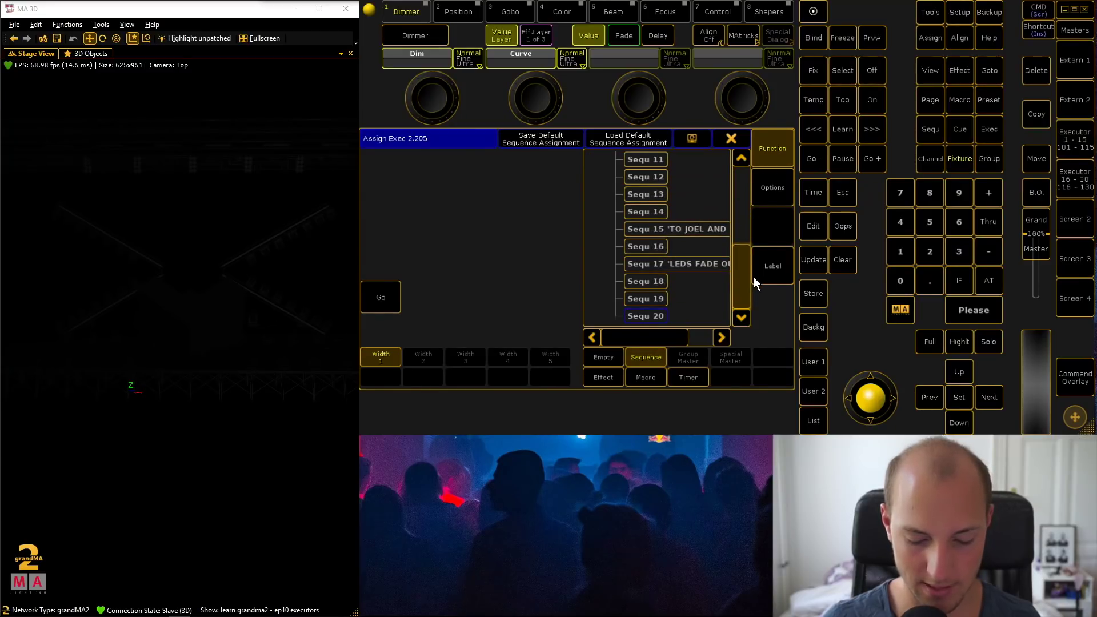
pyautogui.click(708, 266)
pyautogui.click(737, 141)
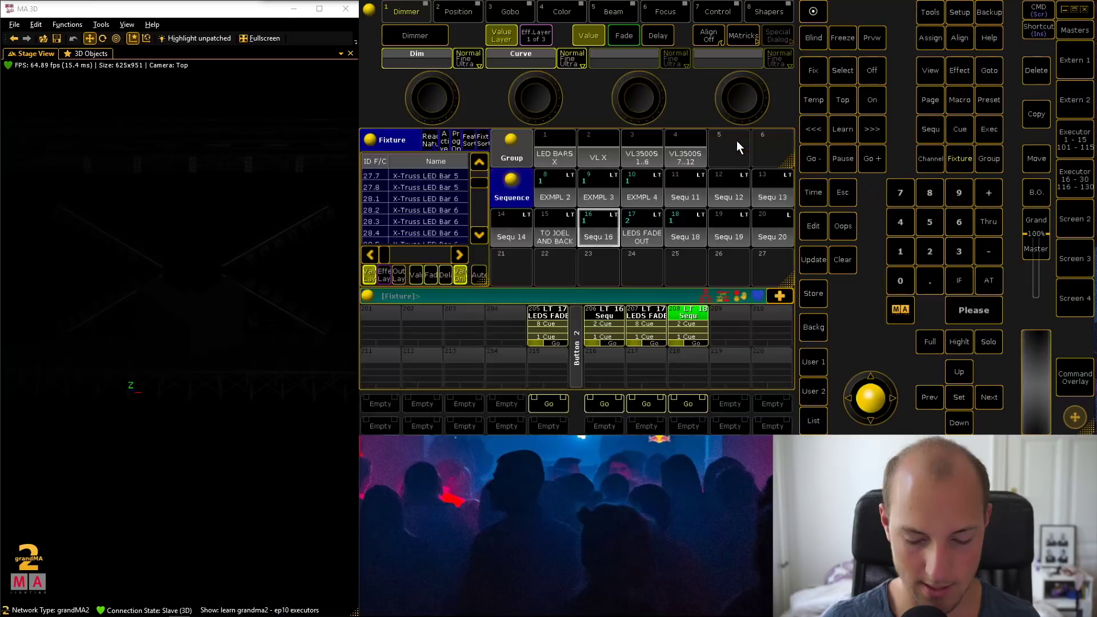
pyautogui.click(541, 402)
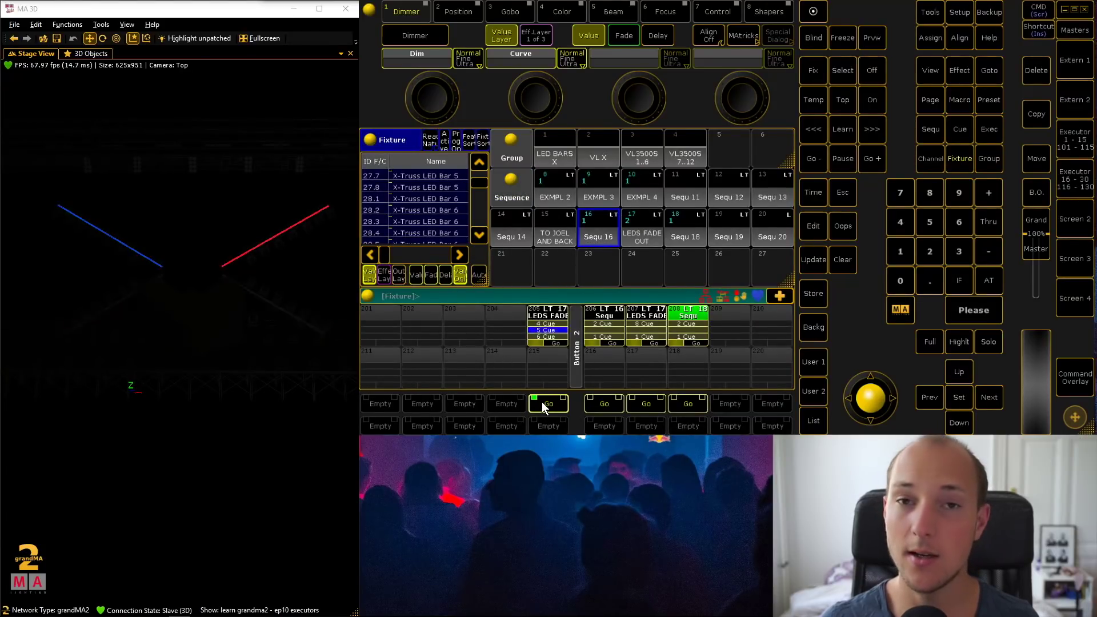
# Step: Change executor 205's content to the Effect 1 BARS FADING effect
pyautogui.click(931, 36)
pyautogui.click(558, 331)
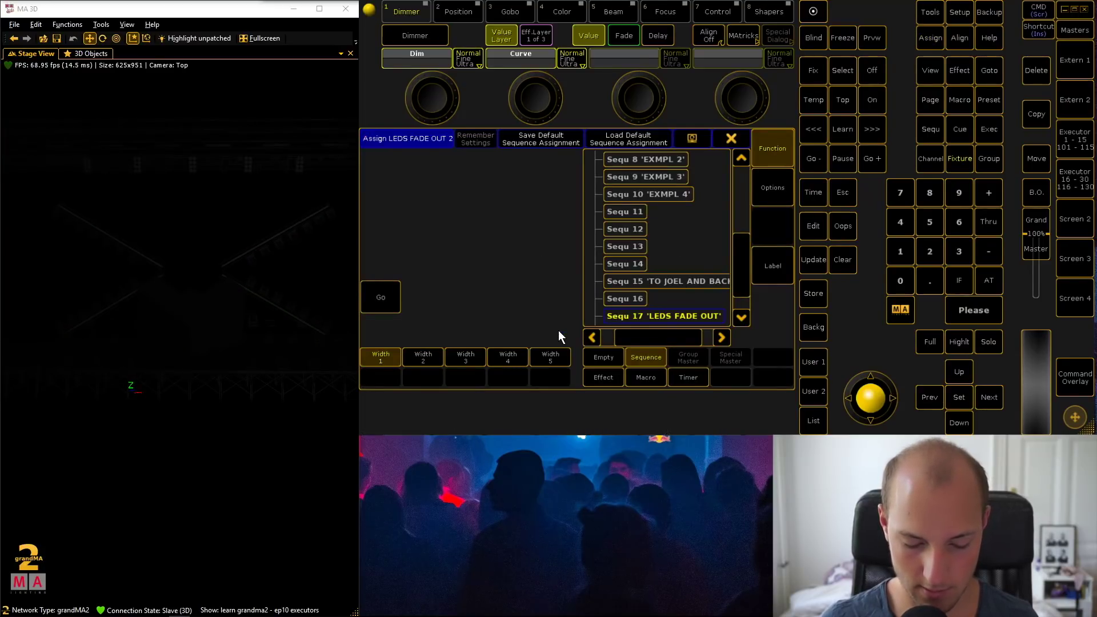
pyautogui.click(608, 377)
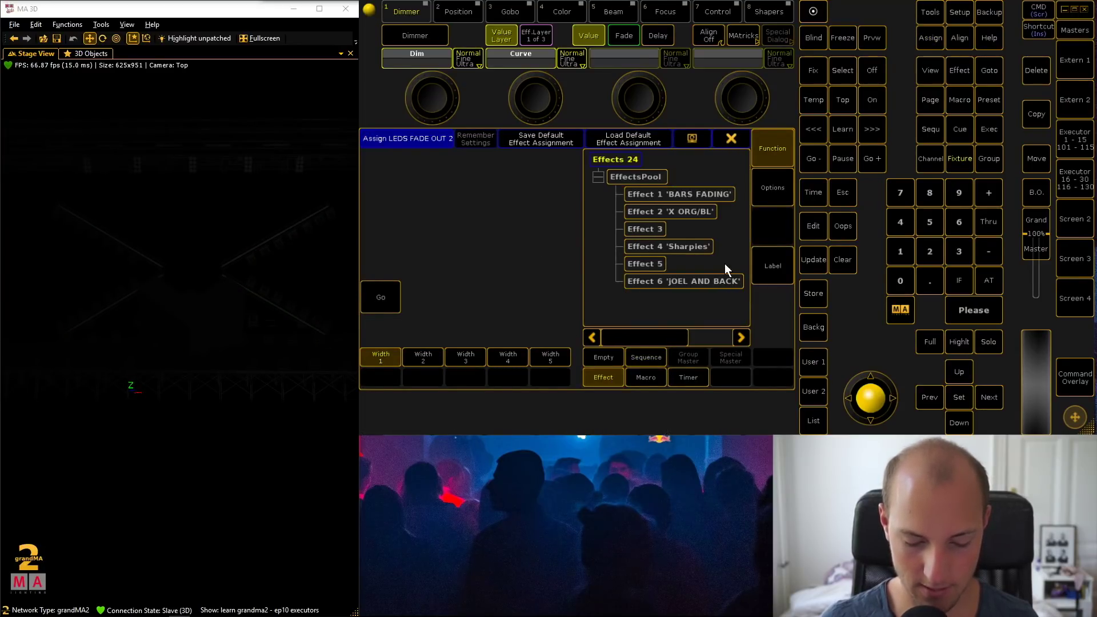
pyautogui.click(715, 193)
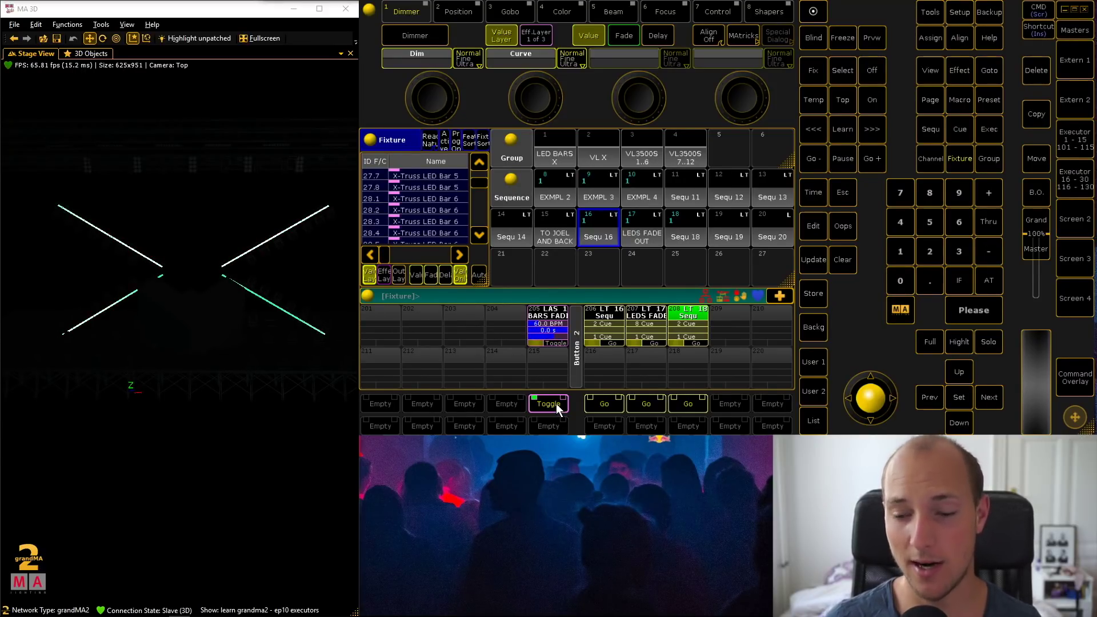
# Step: On the executor 1–15 fader page, test executor 6's master fader and Toggle button
pyautogui.click(1072, 146)
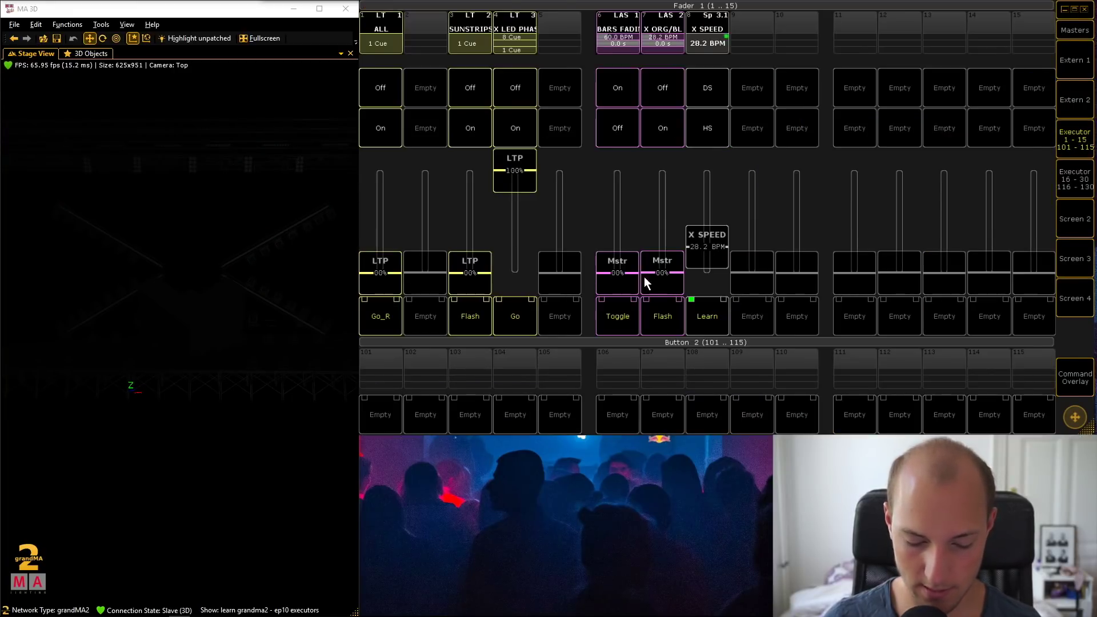
pyautogui.moveTo(634, 274); pyautogui.dragTo(634, 116)
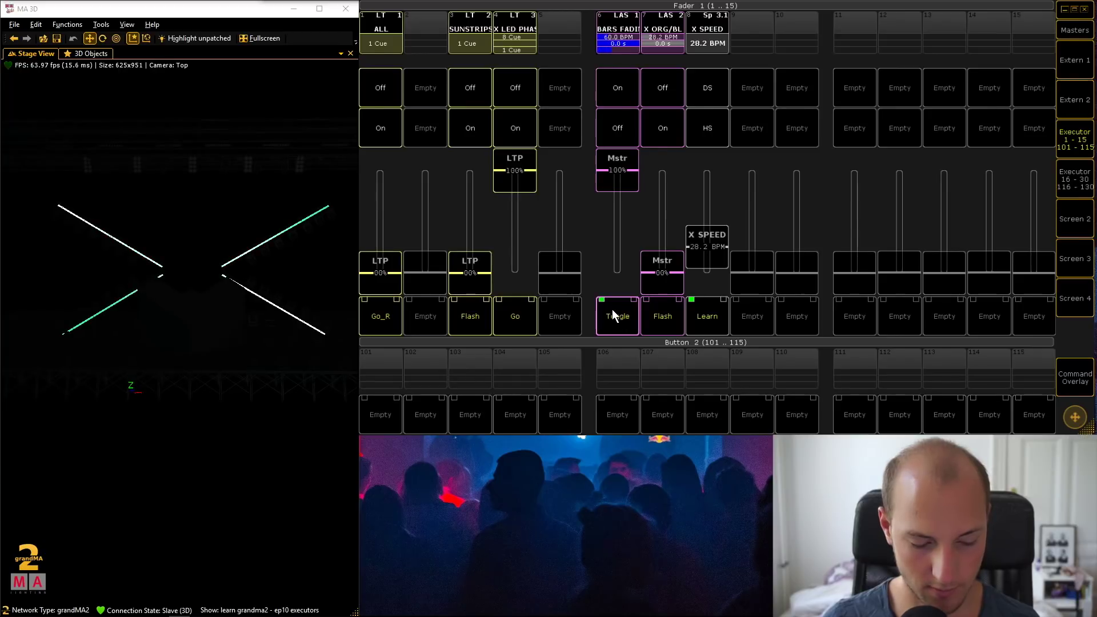
pyautogui.click(617, 291)
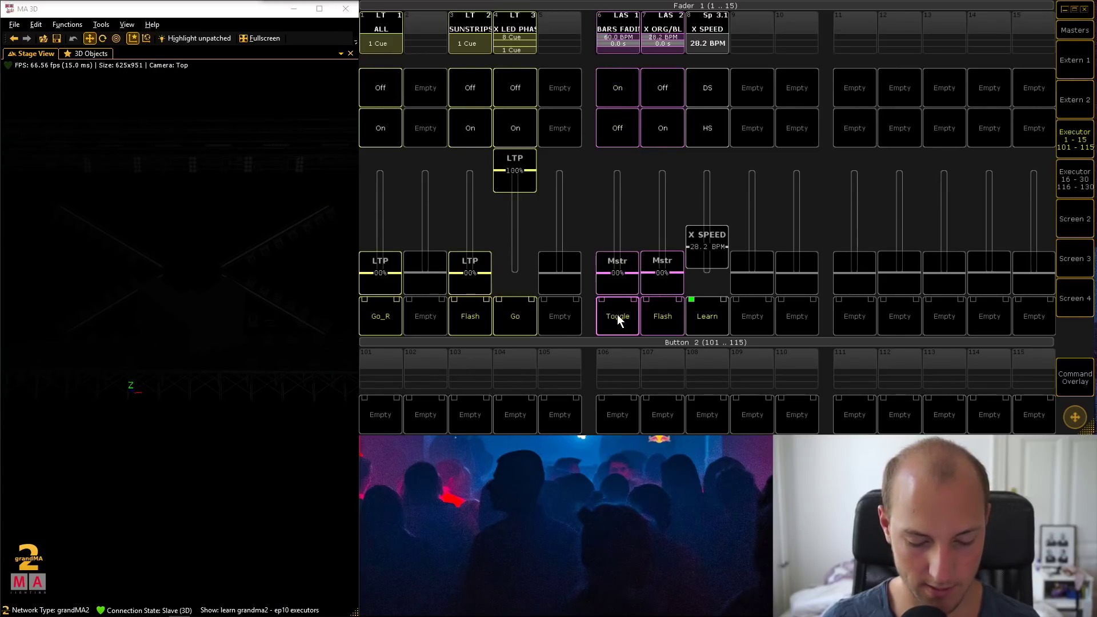
pyautogui.click(629, 311)
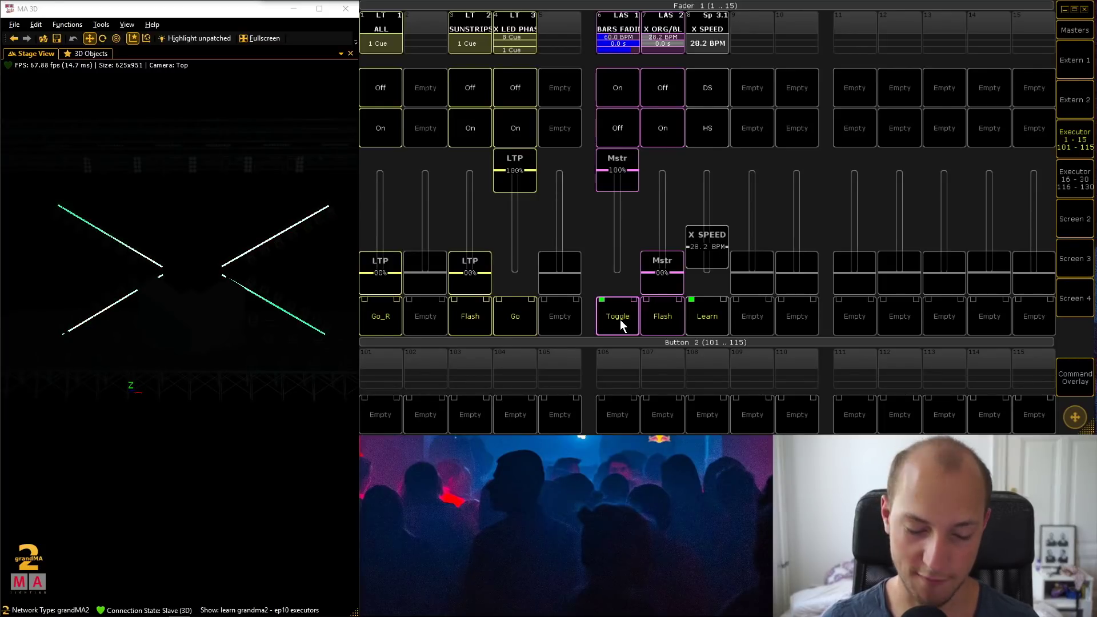
pyautogui.moveTo(619, 177); pyautogui.dragTo(638, 101)
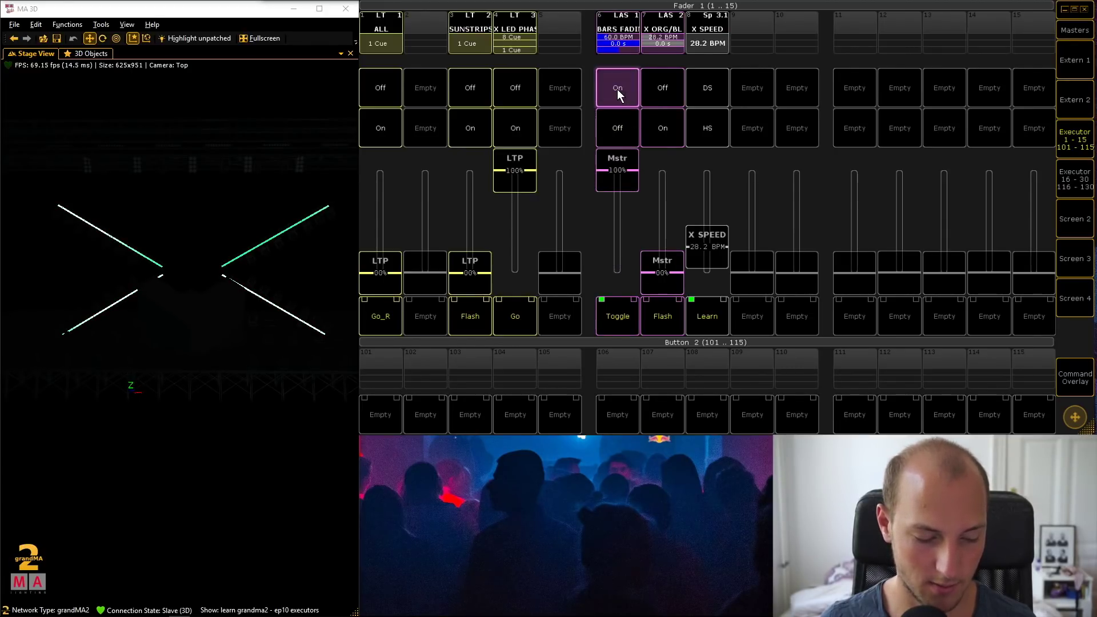
# Step: Switch executor 6 BARS FADING on and off repeatedly, leaving it off
pyautogui.click(620, 127)
pyautogui.click(619, 105)
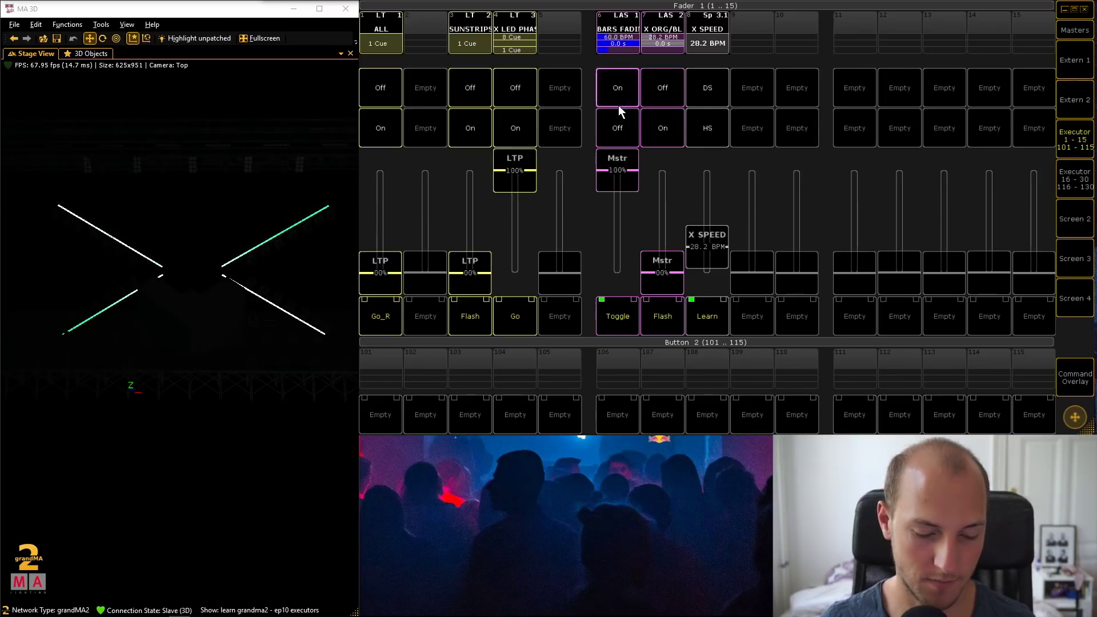
pyautogui.click(622, 128)
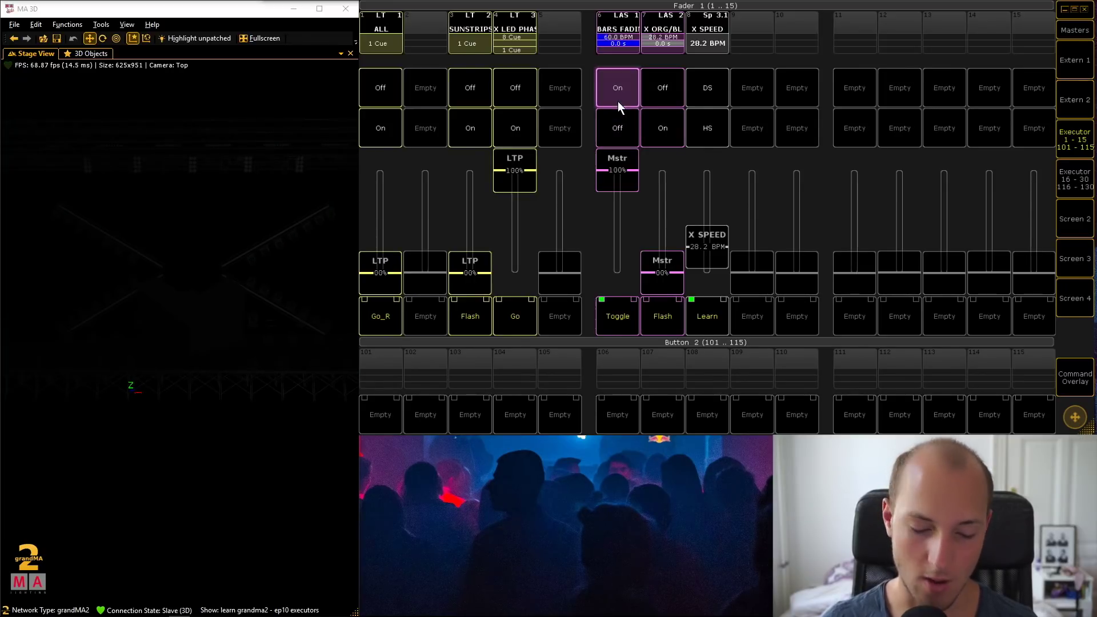
pyautogui.click(618, 101)
pyautogui.click(619, 132)
pyautogui.click(618, 94)
pyautogui.click(620, 129)
pyautogui.click(618, 102)
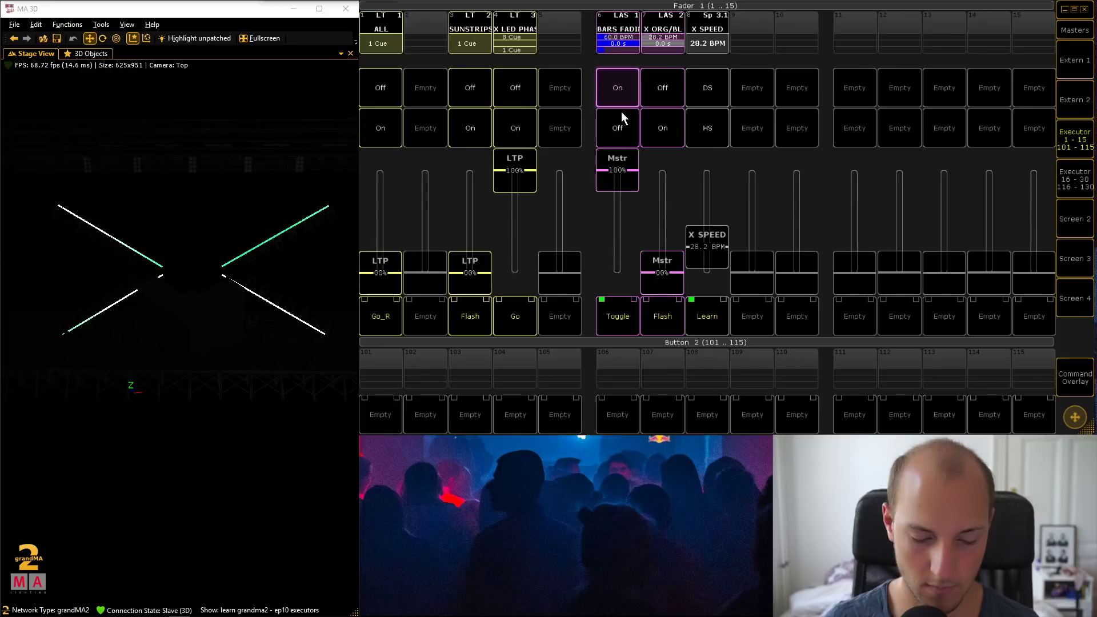
pyautogui.click(620, 129)
pyautogui.click(1075, 377)
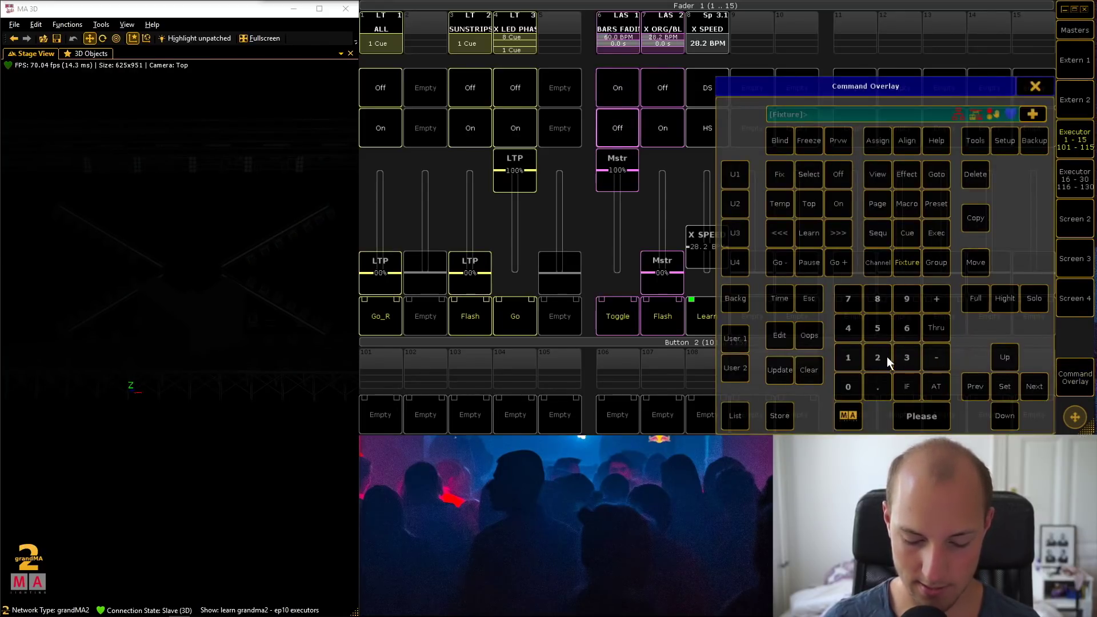
pyautogui.click(902, 171)
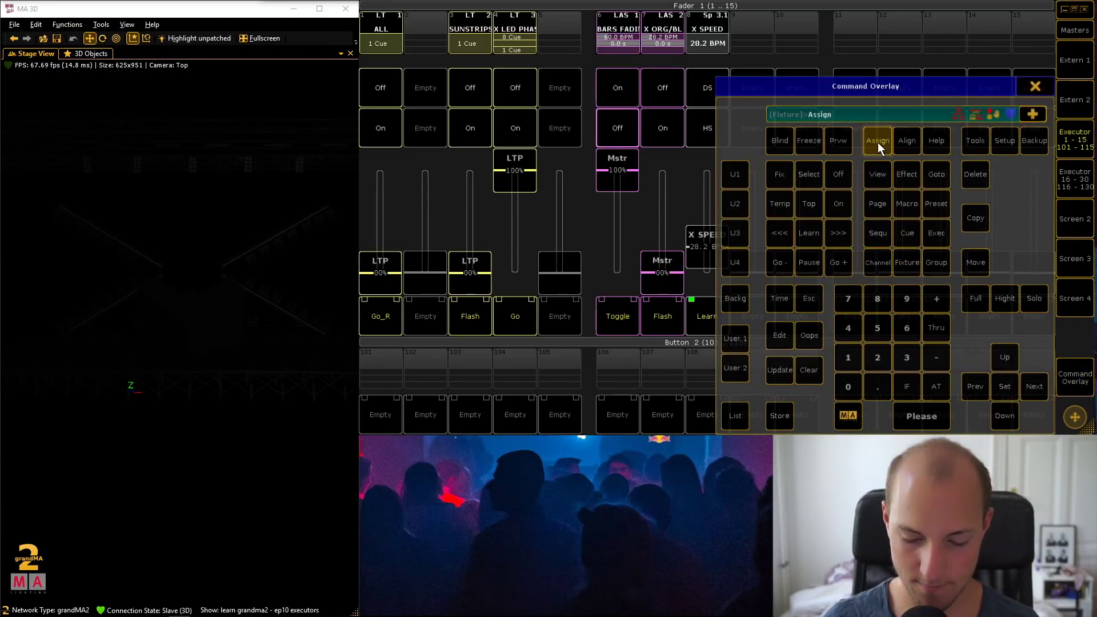
pyautogui.click(616, 25)
pyautogui.click(1034, 86)
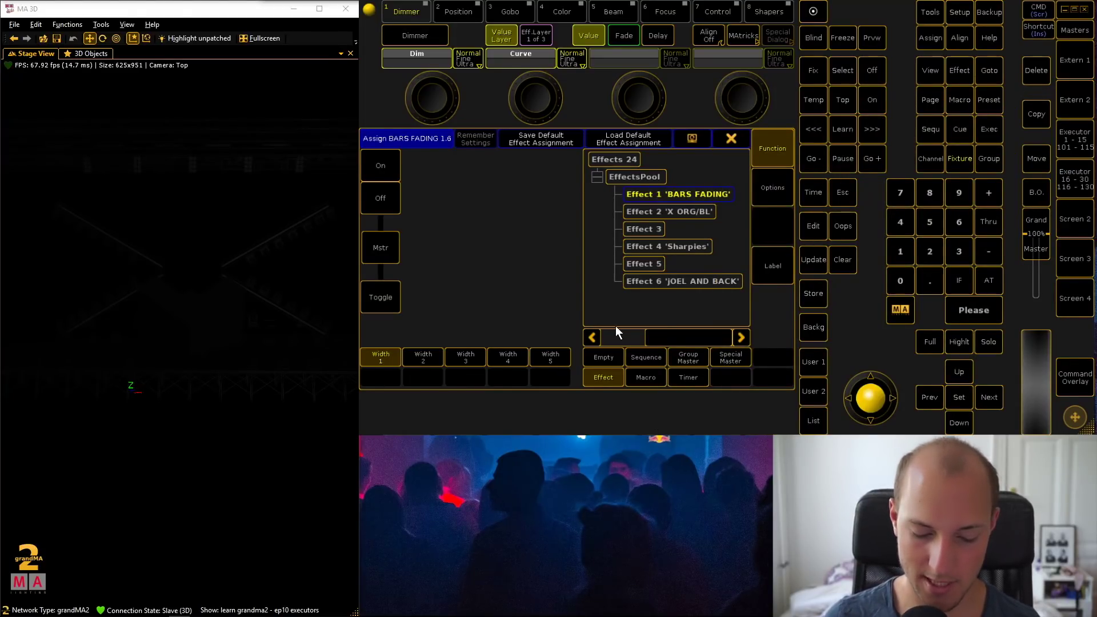
pyautogui.click(606, 358)
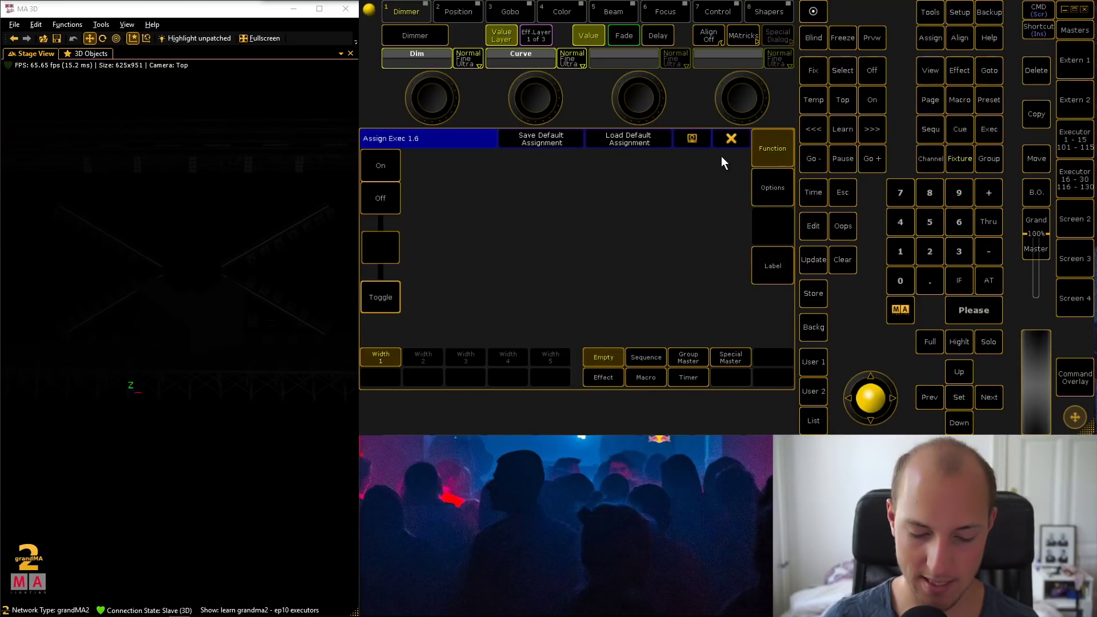
pyautogui.click(733, 139)
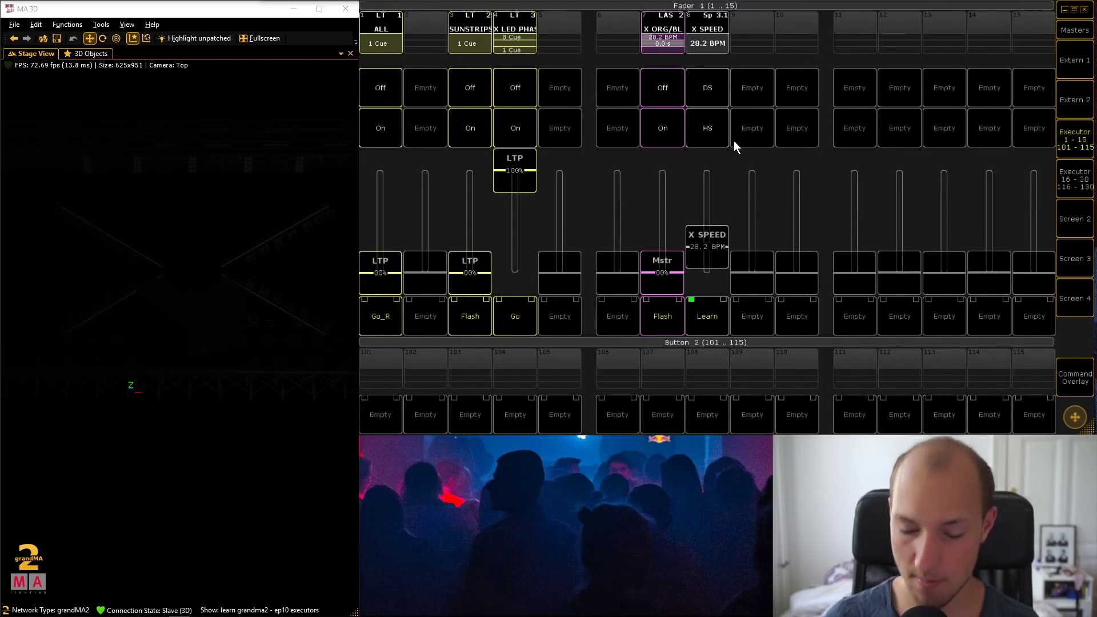
pyautogui.click(1058, 368)
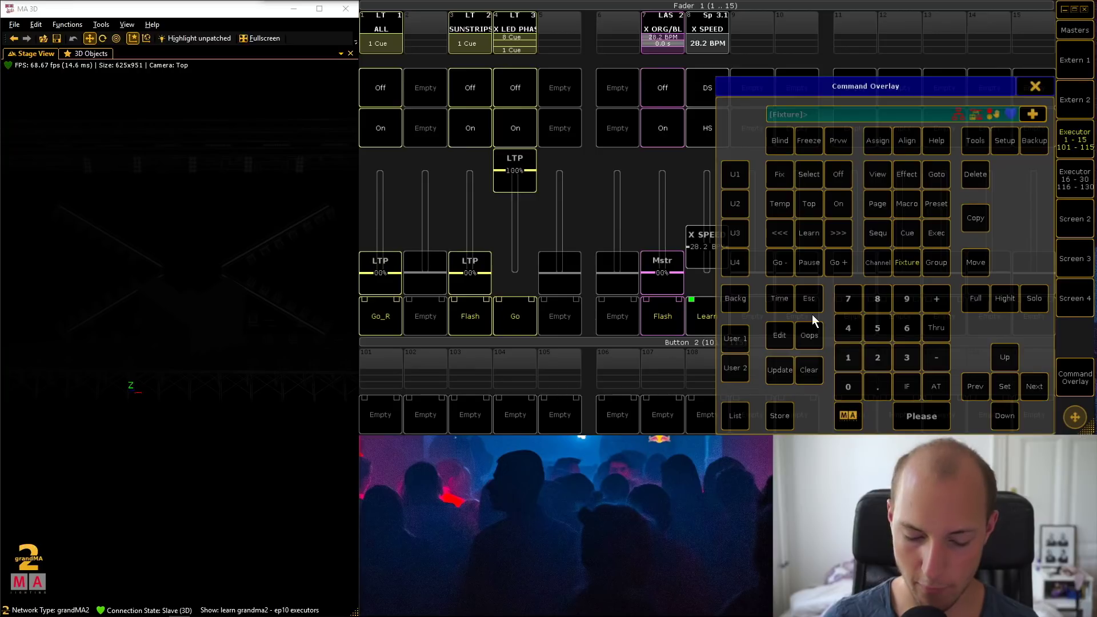
pyautogui.click(811, 337)
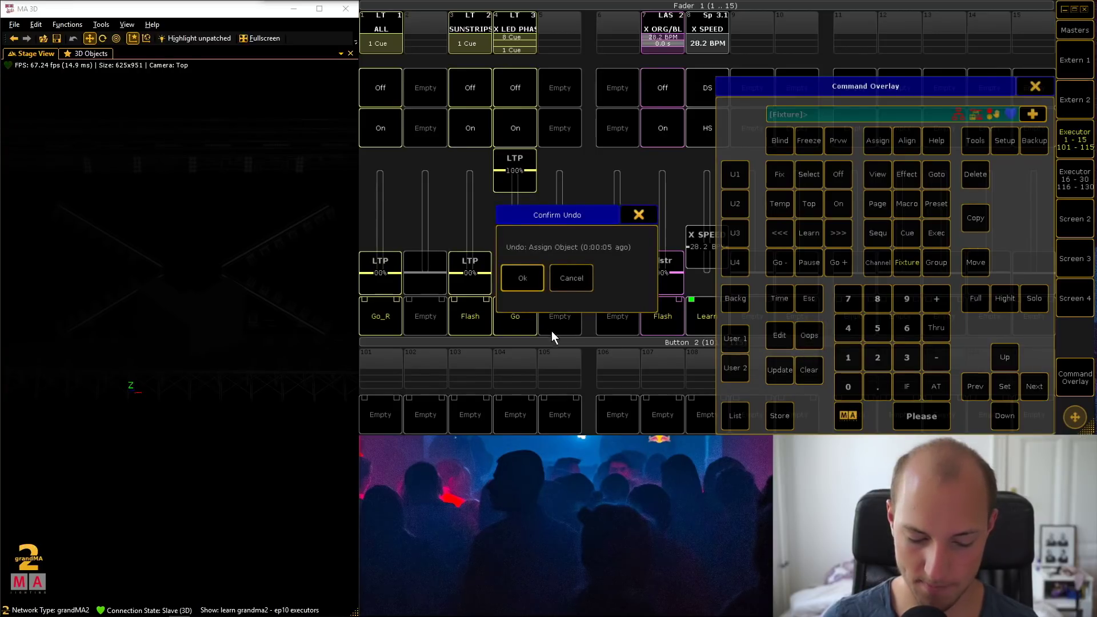
pyautogui.click(522, 279)
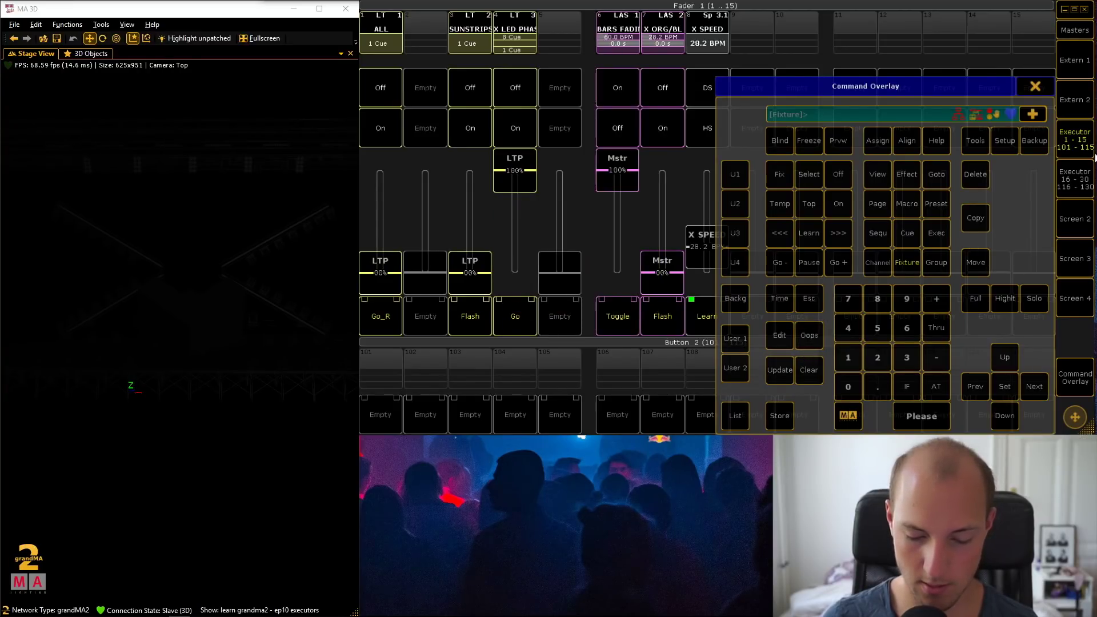
# Step: Set executor 6's On, Off and Toggle buttons to Empty in its assignment window
pyautogui.click(879, 141)
pyautogui.click(626, 31)
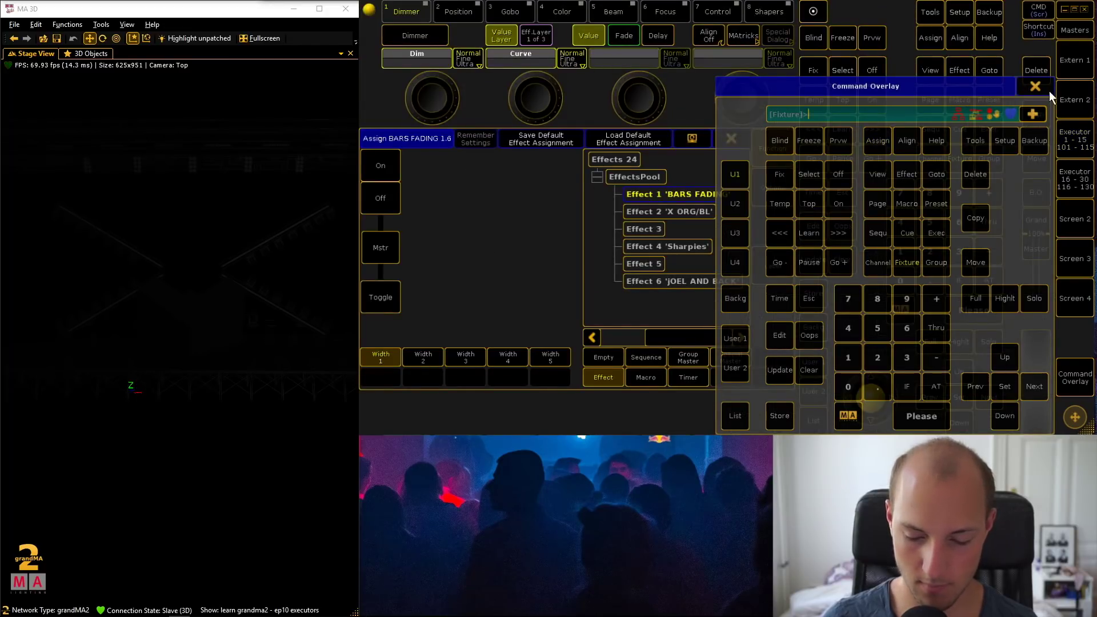
pyautogui.click(1035, 86)
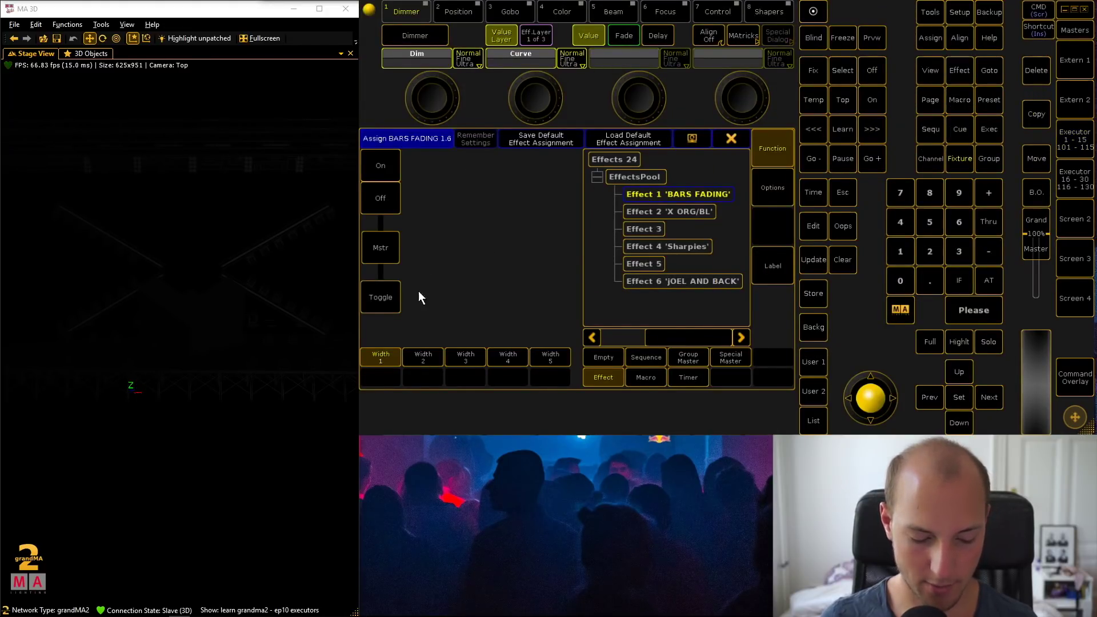
pyautogui.click(385, 163)
pyautogui.click(406, 187)
pyautogui.click(371, 195)
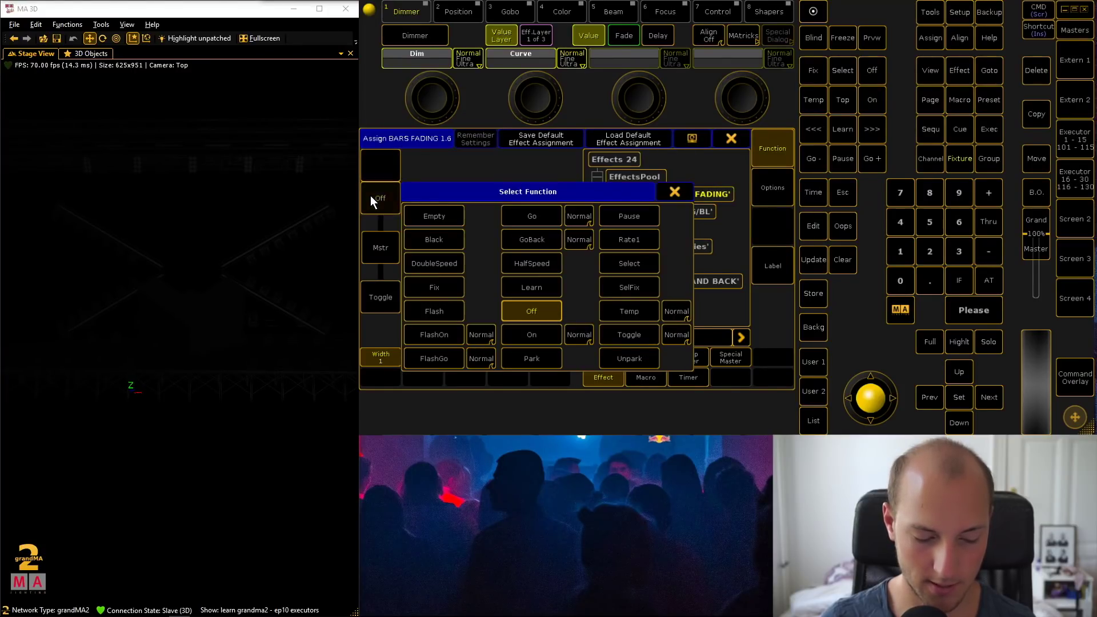
pyautogui.click(432, 216)
pyautogui.click(384, 293)
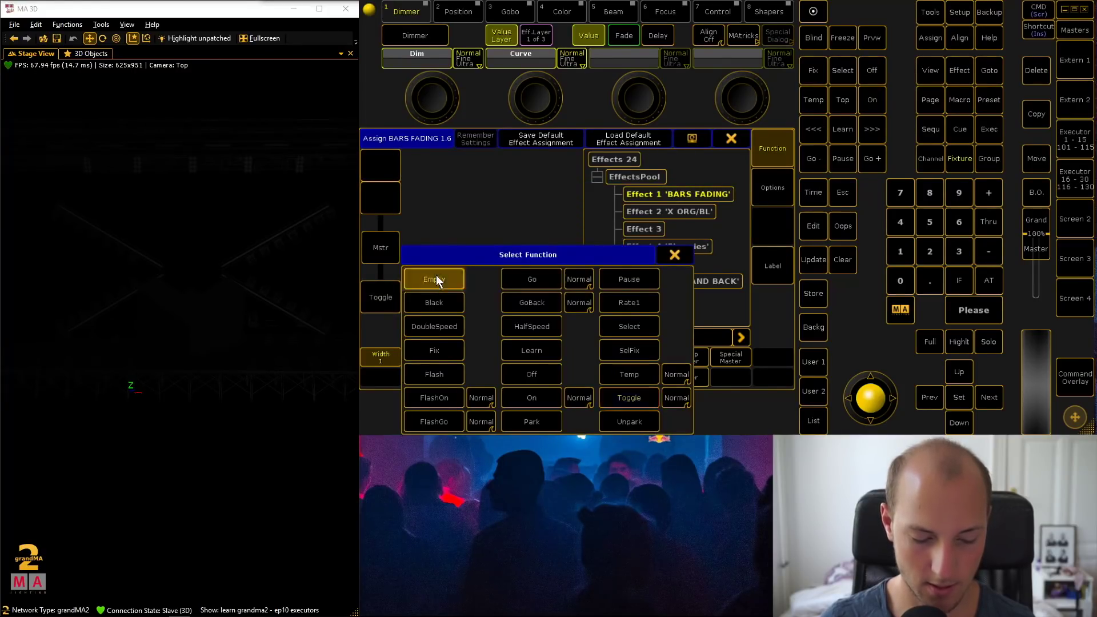
pyautogui.click(437, 278)
# Step: Set executor 6's fader to Empty, then test it at full and back at zero
pyautogui.click(396, 247)
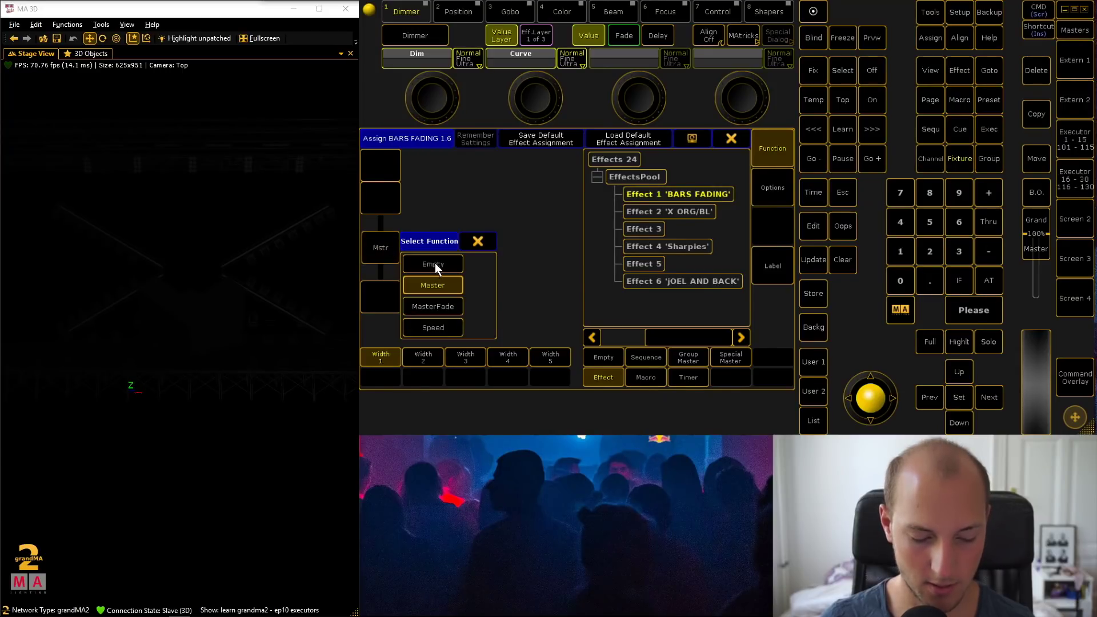
pyautogui.click(434, 263)
pyautogui.click(733, 138)
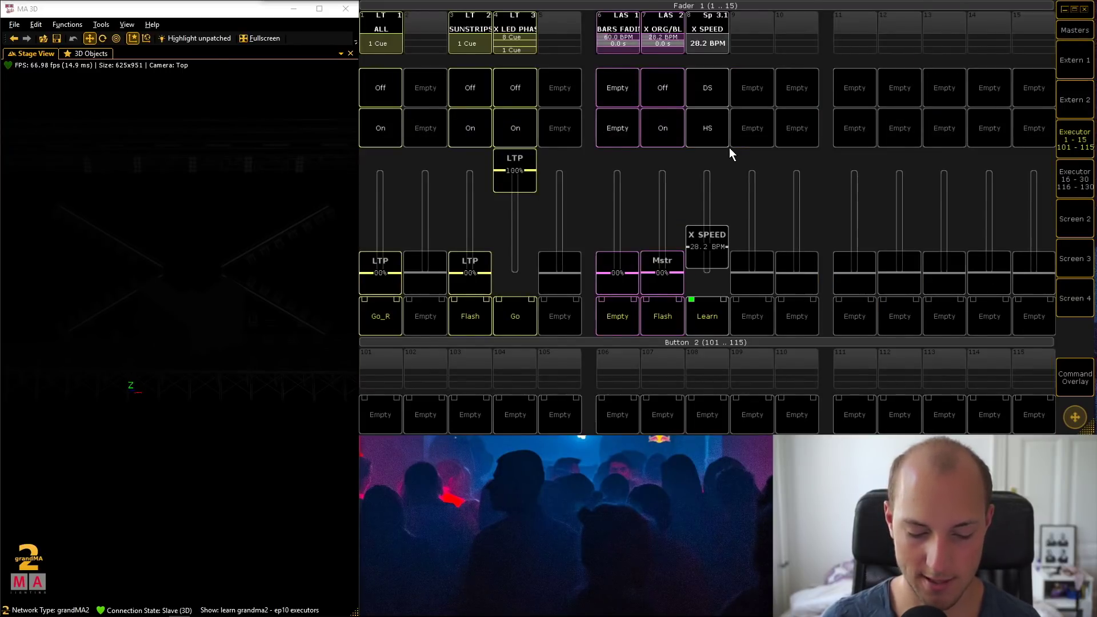
pyautogui.moveTo(618, 274); pyautogui.dragTo(629, 147)
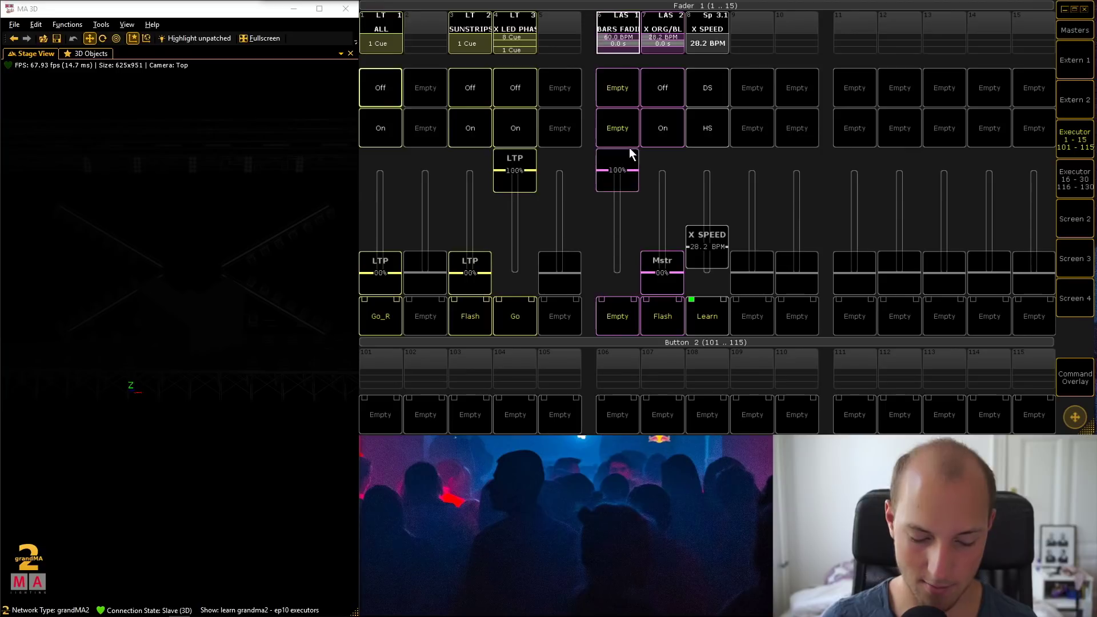
pyautogui.click(623, 265)
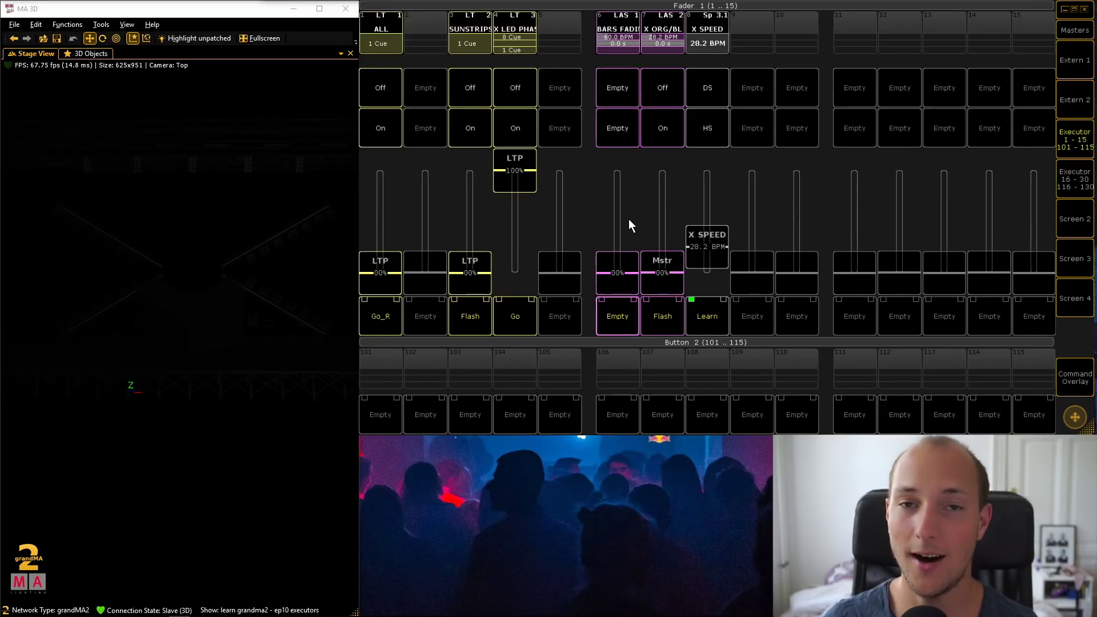
# Step: Make executor 6's fader control Speed and its lower button Flash
pyautogui.click(1075, 379)
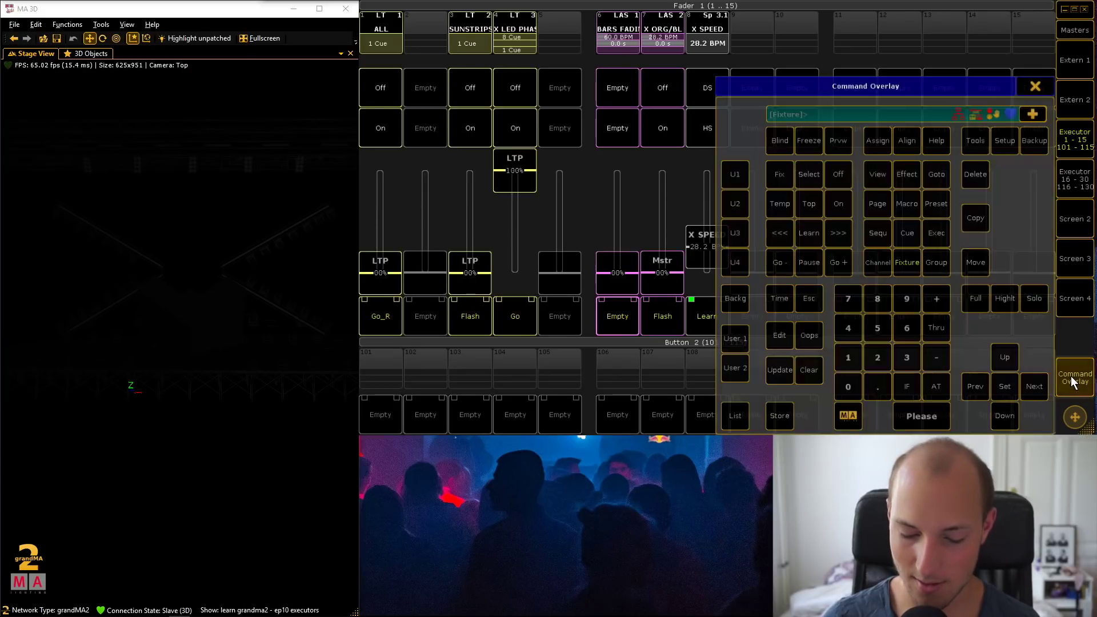
pyautogui.click(866, 142)
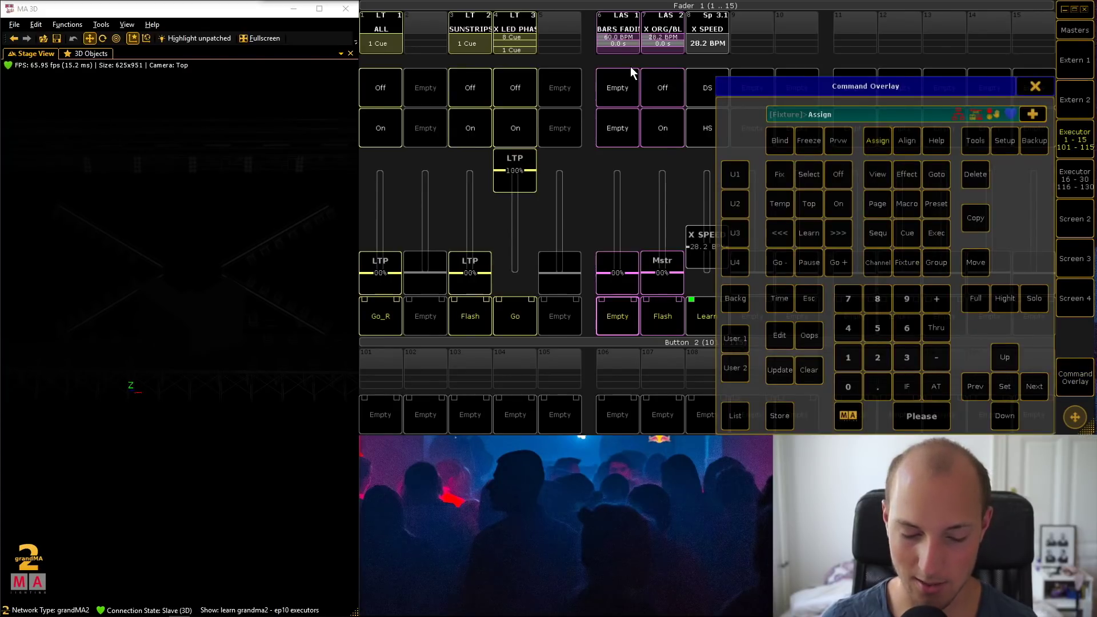
pyautogui.click(621, 35)
pyautogui.click(1037, 85)
pyautogui.click(379, 243)
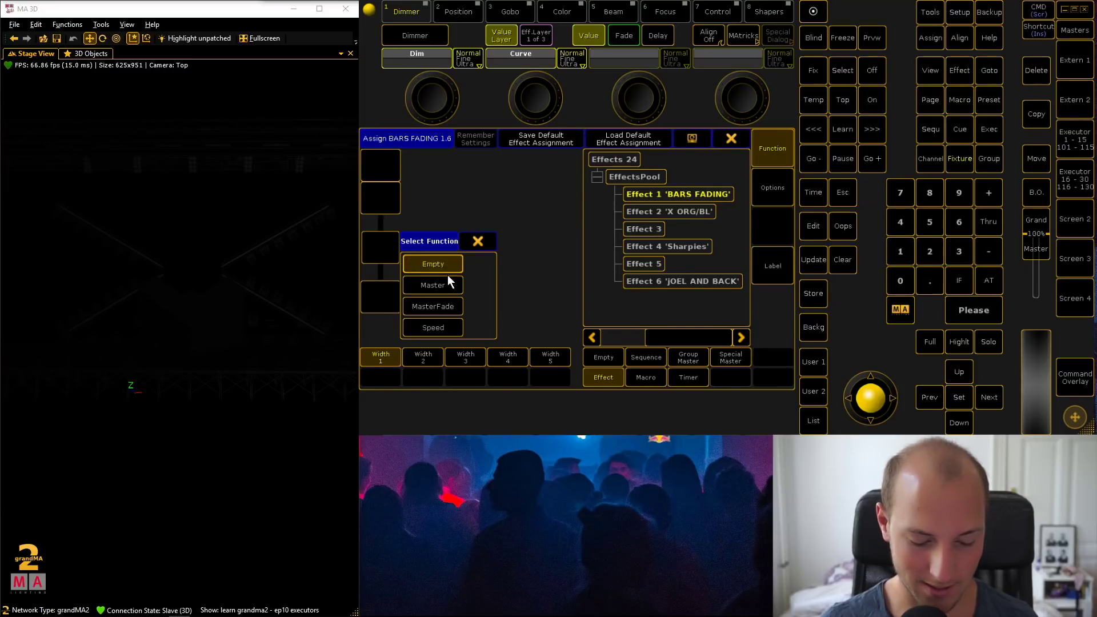
pyautogui.click(441, 327)
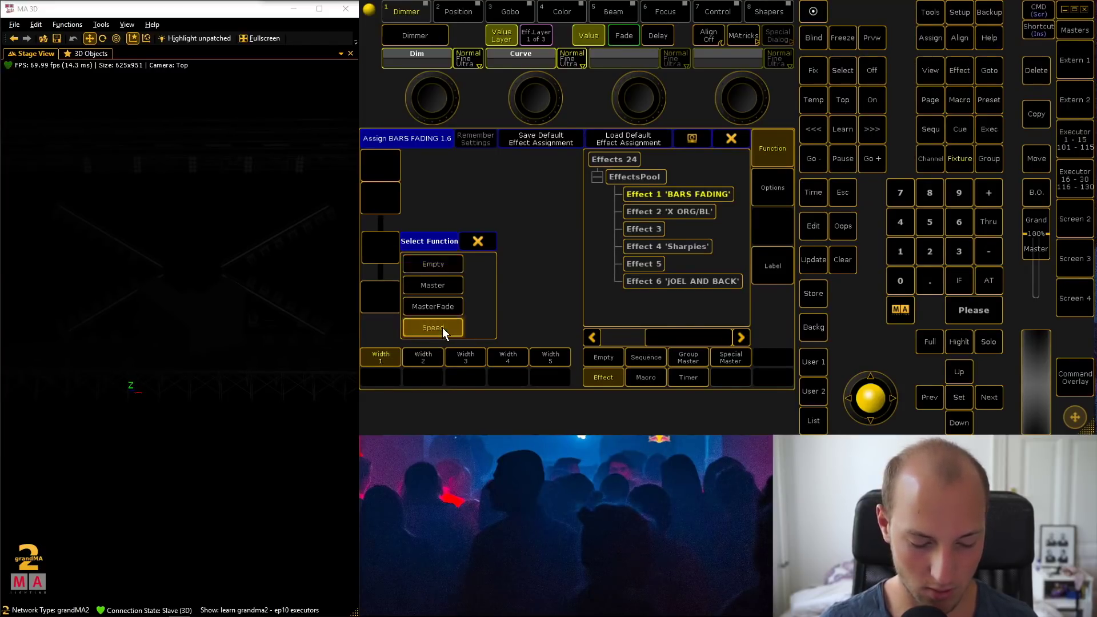
pyautogui.click(392, 289)
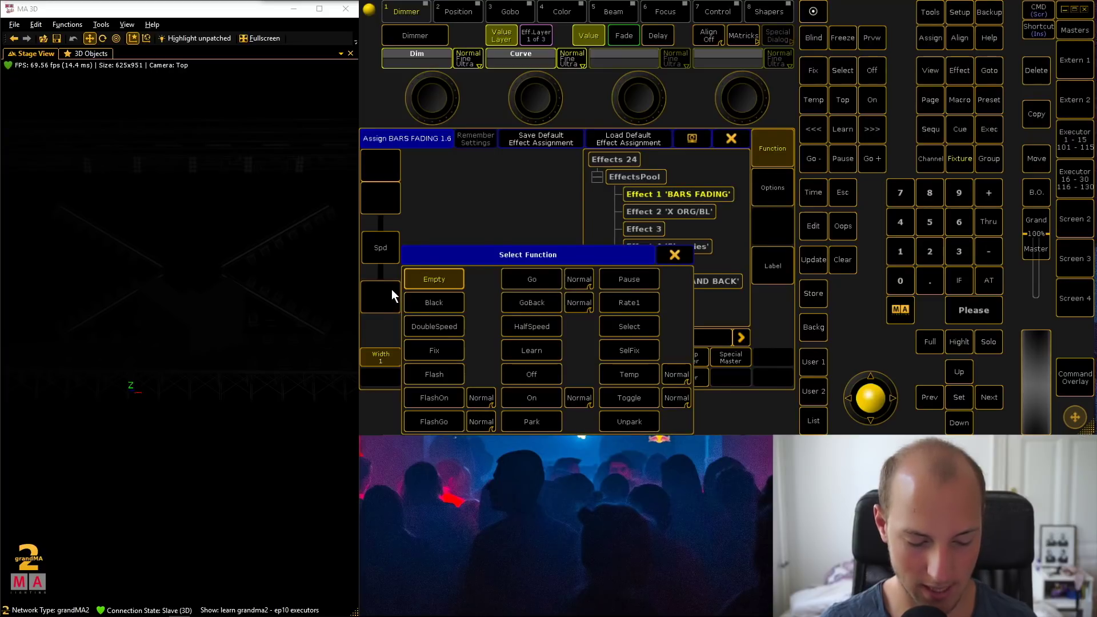
pyautogui.click(447, 376)
# Step: Set the upper two buttons to Toggle and Pause, then close the assignment window
pyautogui.click(393, 198)
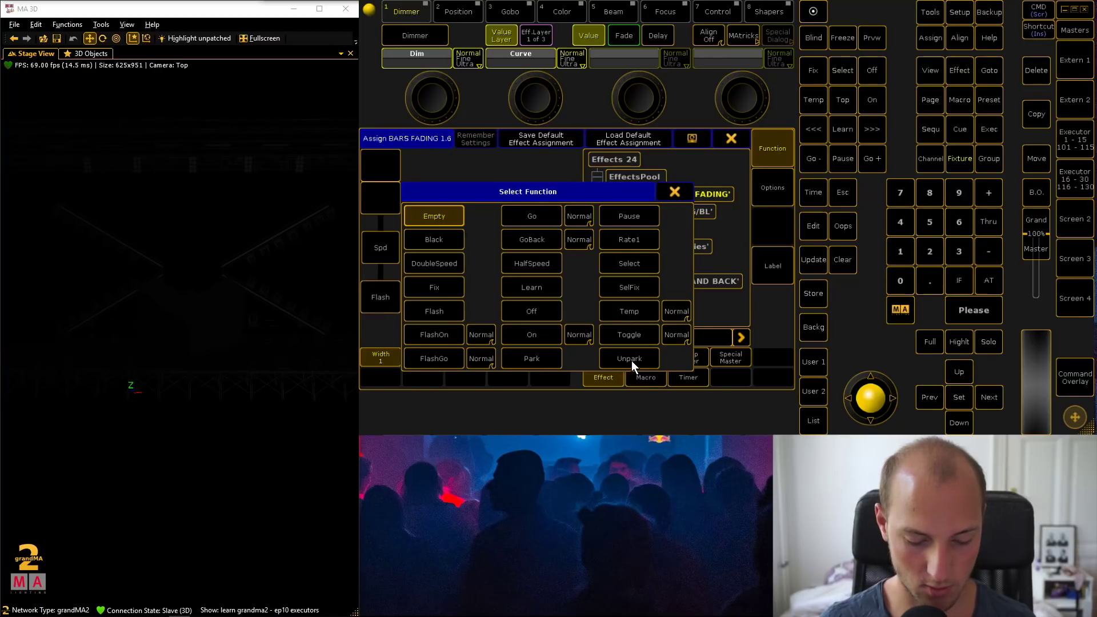
pyautogui.click(635, 334)
pyautogui.click(386, 166)
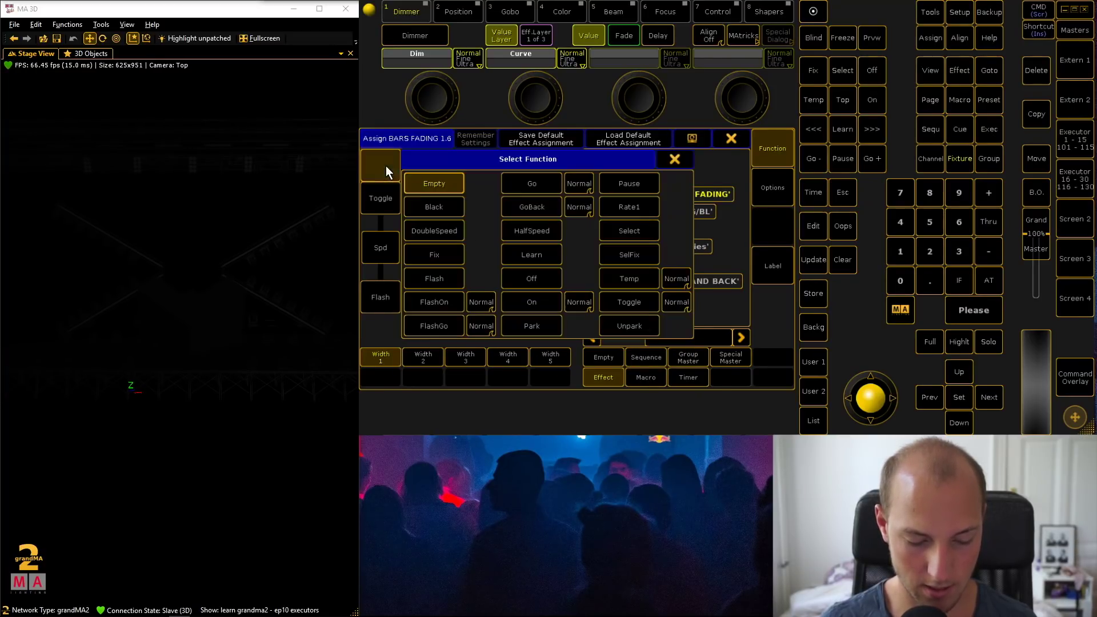
pyautogui.click(639, 183)
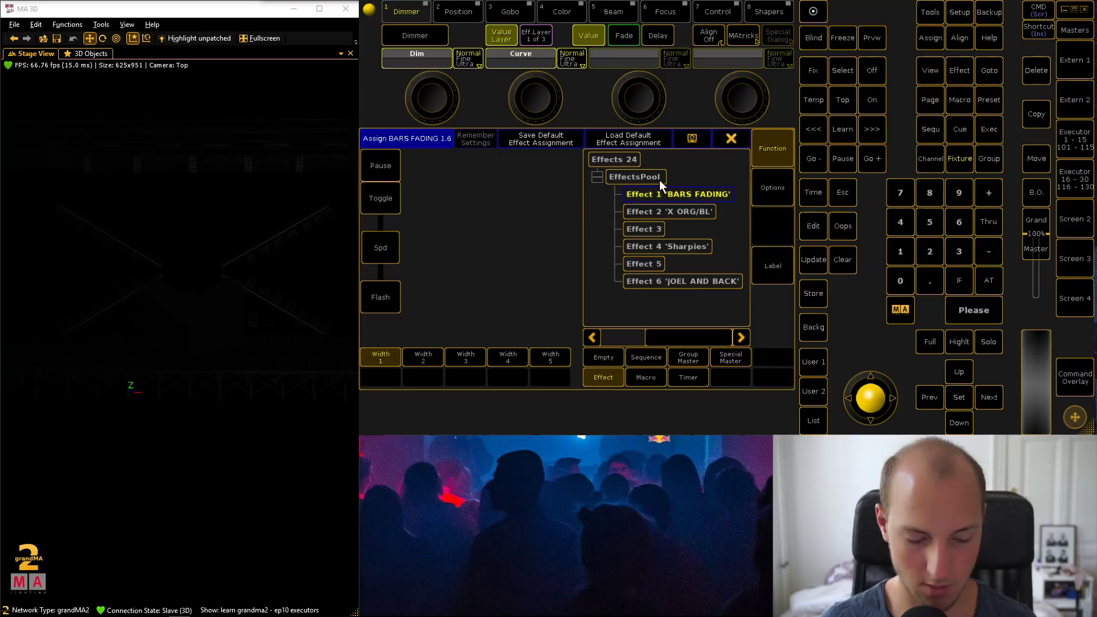
pyautogui.click(732, 138)
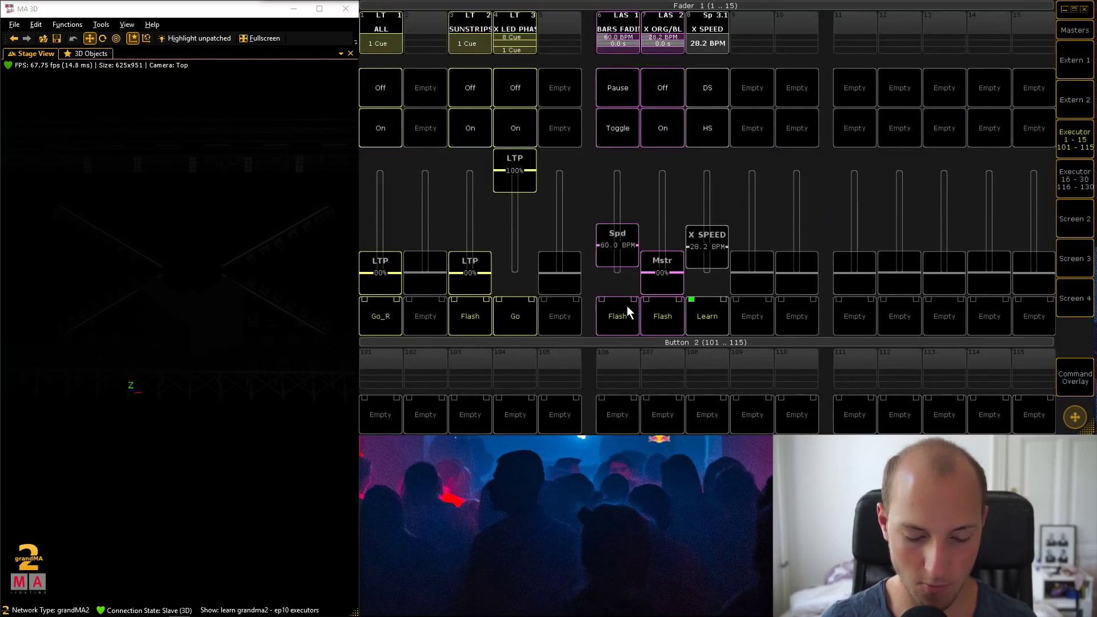
# Step: Flash the BARS FADING effect on twice, then release it so the lasers go dark
pyautogui.click(617, 318)
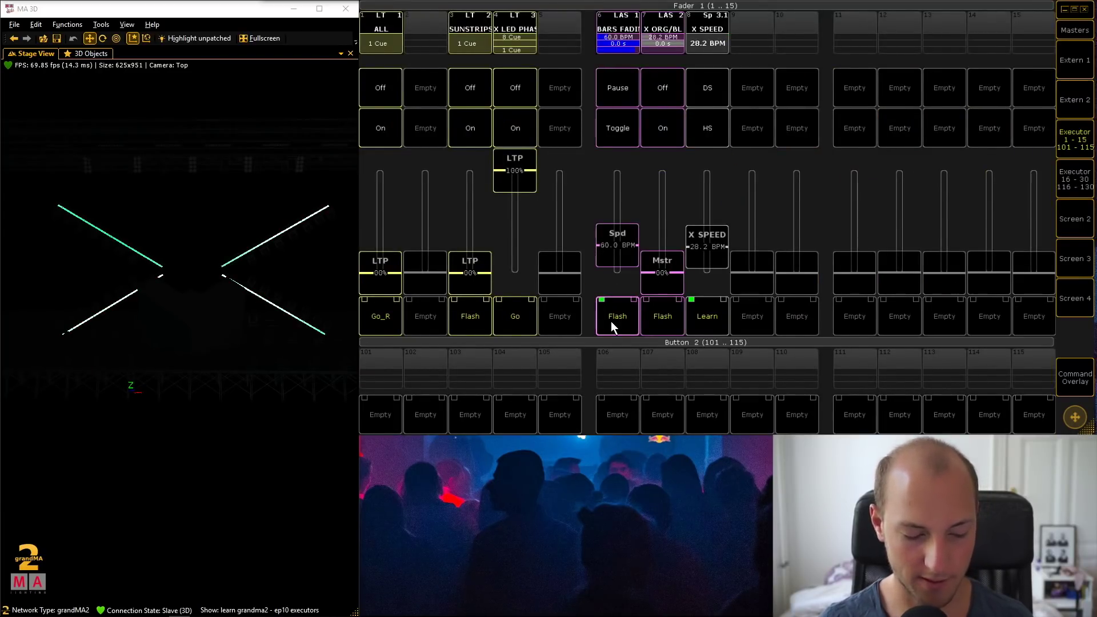
pyautogui.click(611, 323)
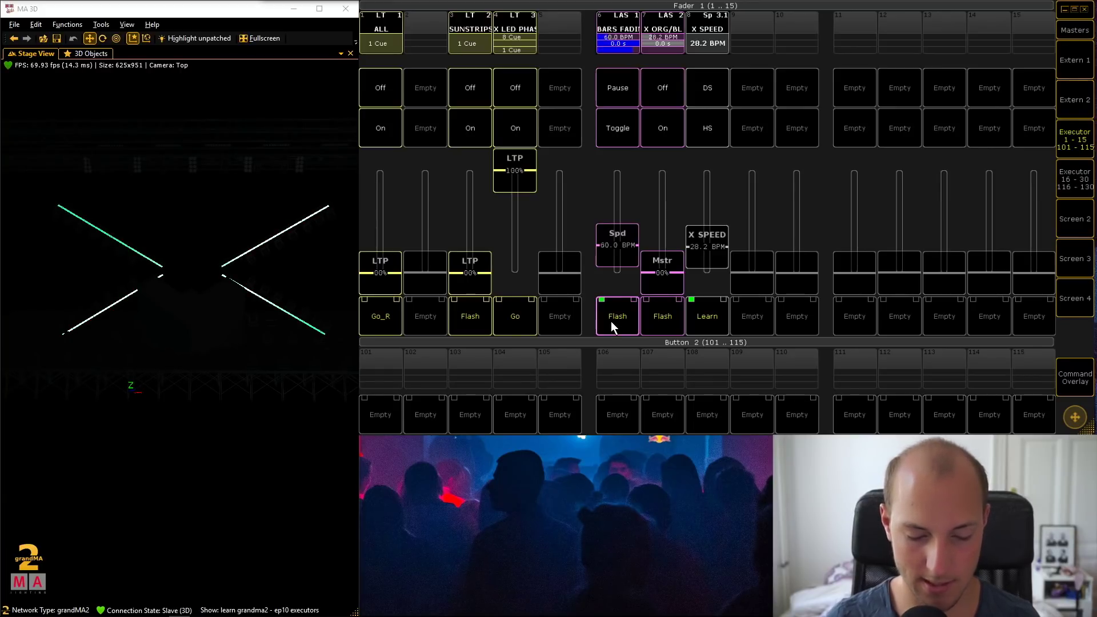
pyautogui.moveTo(612, 322); pyautogui.dragTo(626, 266)
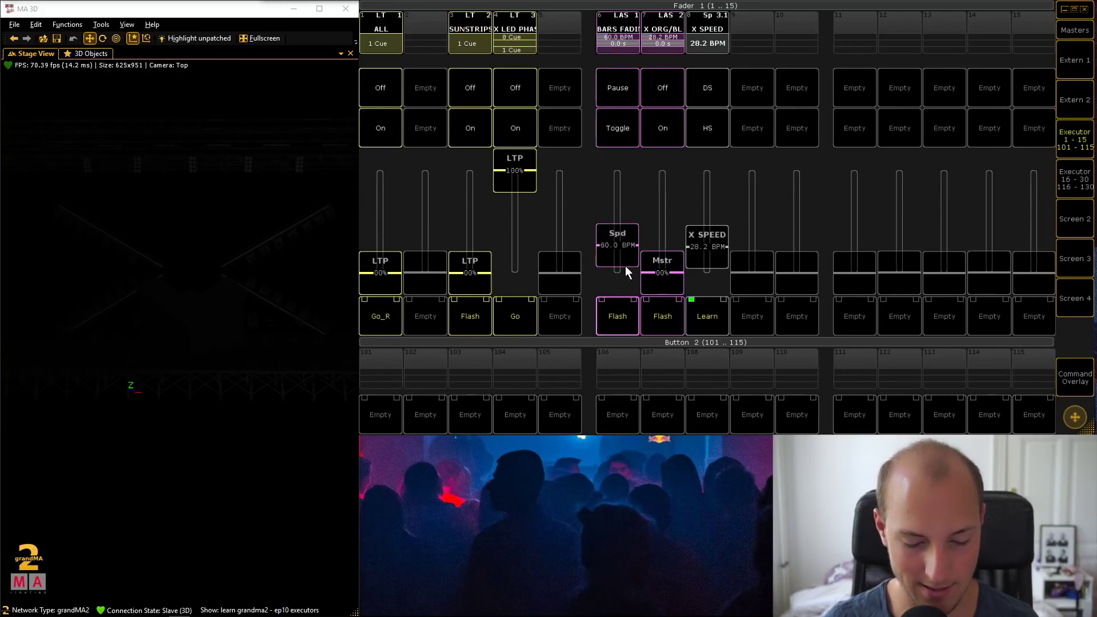
# Step: Toggle the BARS FADING effect on and off repeatedly, leaving it on
pyautogui.click(615, 133)
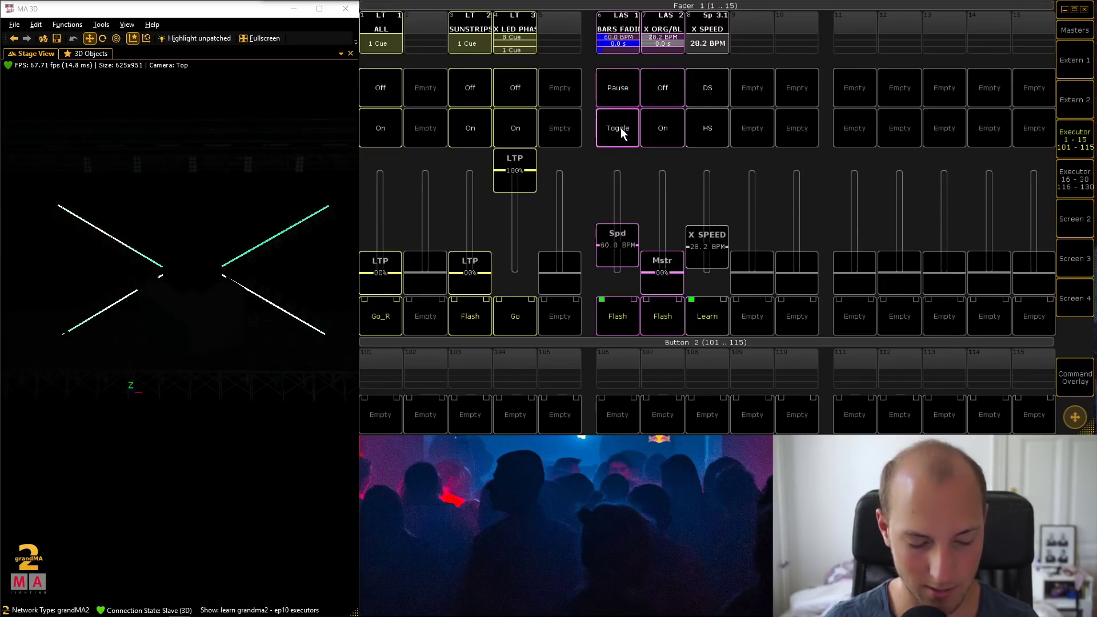
pyautogui.click(621, 128)
pyautogui.click(620, 128)
pyautogui.click(621, 127)
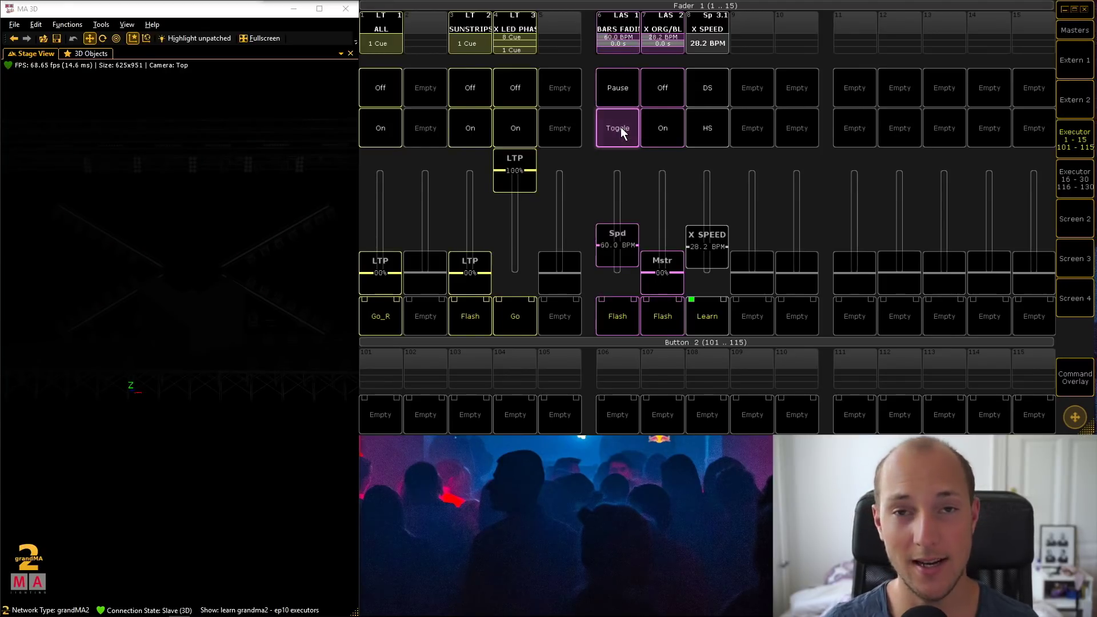
pyautogui.click(620, 127)
pyautogui.click(621, 127)
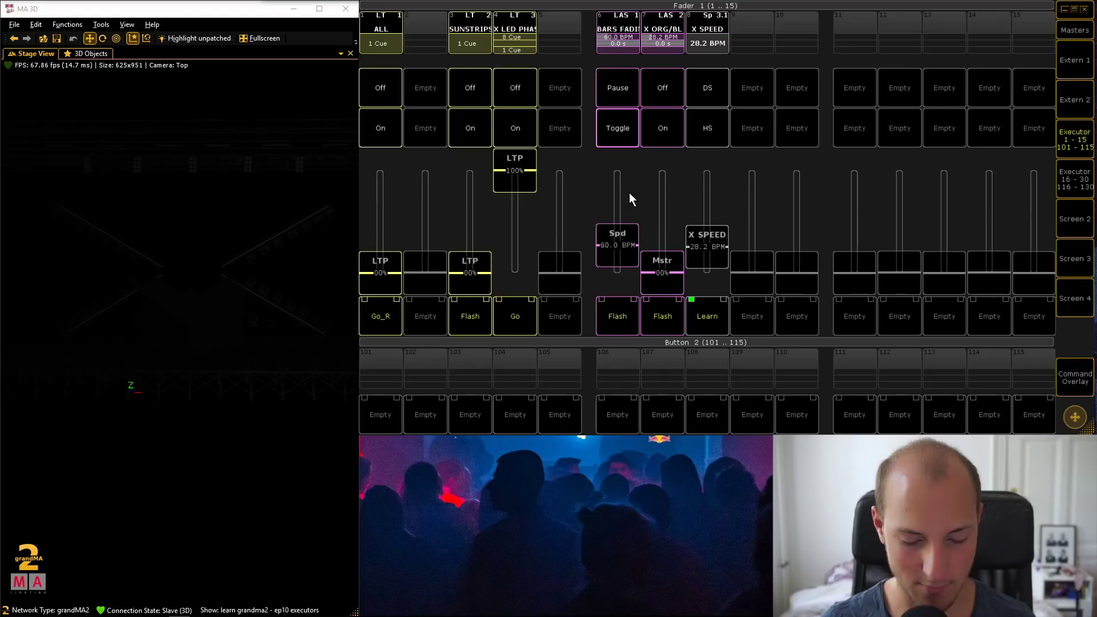
pyautogui.click(619, 126)
# Step: Drag the Spd fader through several rates, settling the effect speed at 155 BPM
pyautogui.moveTo(619, 246); pyautogui.dragTo(638, 293)
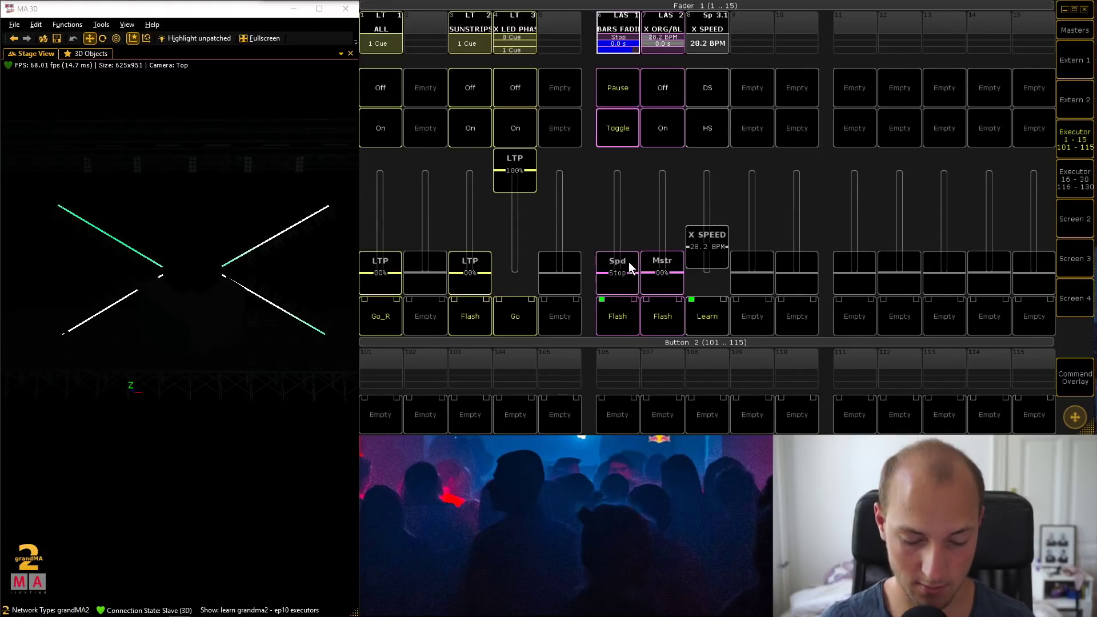
pyautogui.moveTo(629, 262)
pyautogui.mouseDown()
pyautogui.moveTo(626, 174)
pyautogui.moveTo(623, 261)
pyautogui.mouseUp()
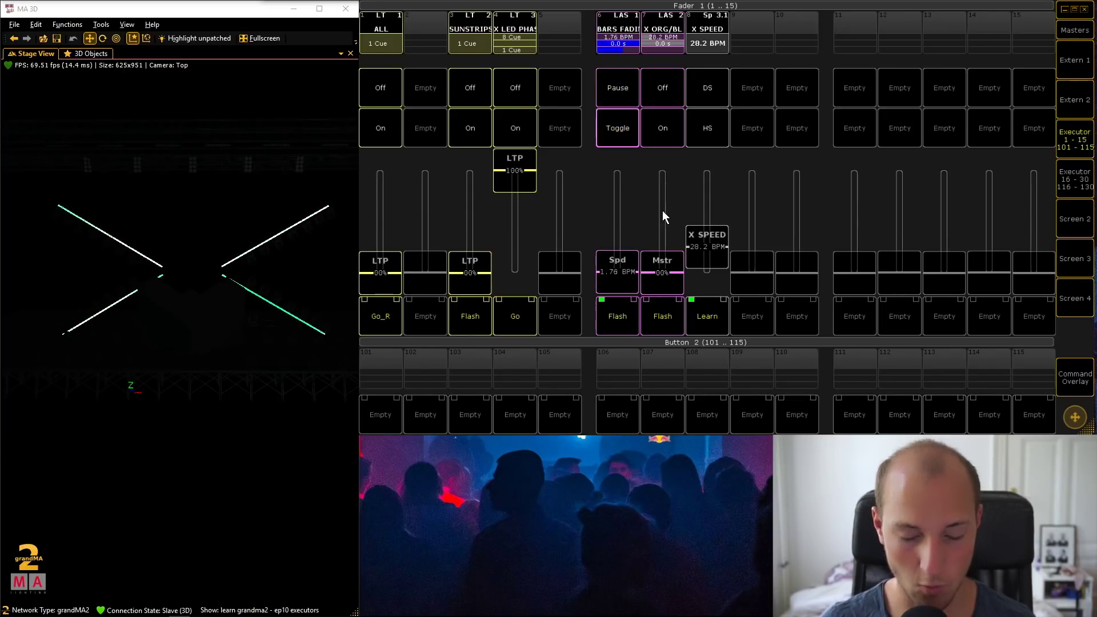
pyautogui.moveTo(619, 269); pyautogui.dragTo(622, 195)
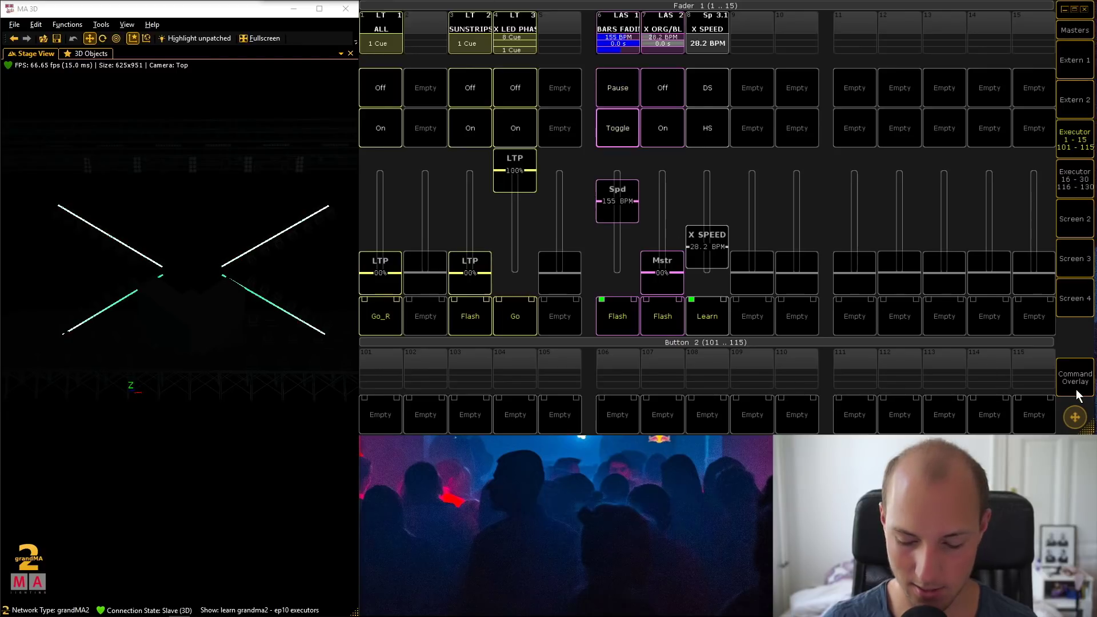
# Step: Reassign executor 6's Spd fader to Master and set the lasers' level to 27%
pyautogui.click(1075, 378)
pyautogui.click(878, 140)
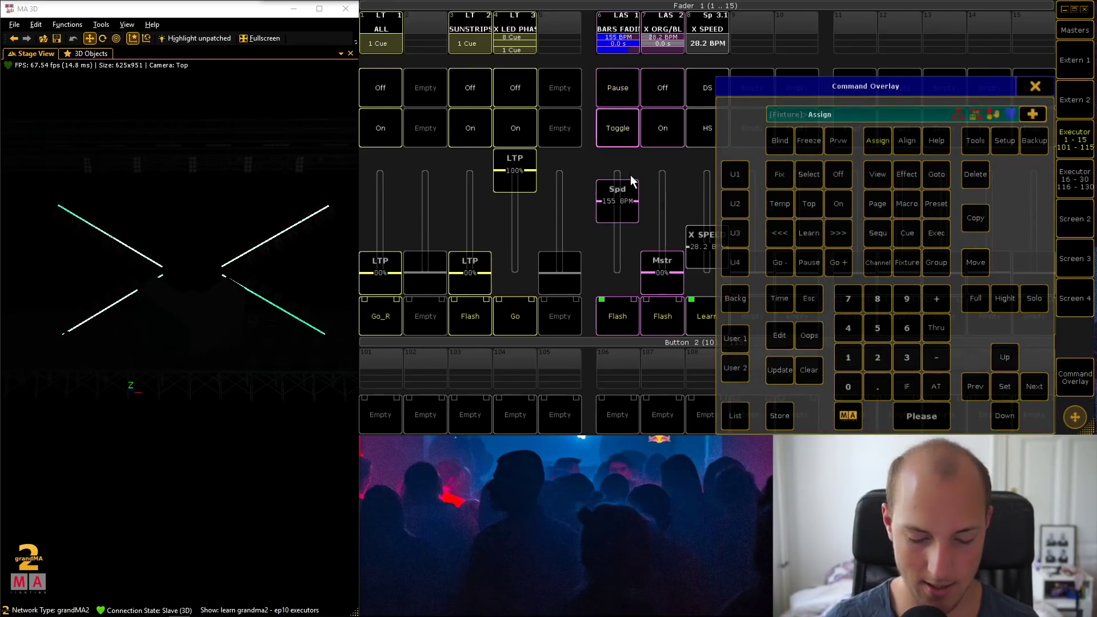
pyautogui.click(606, 22)
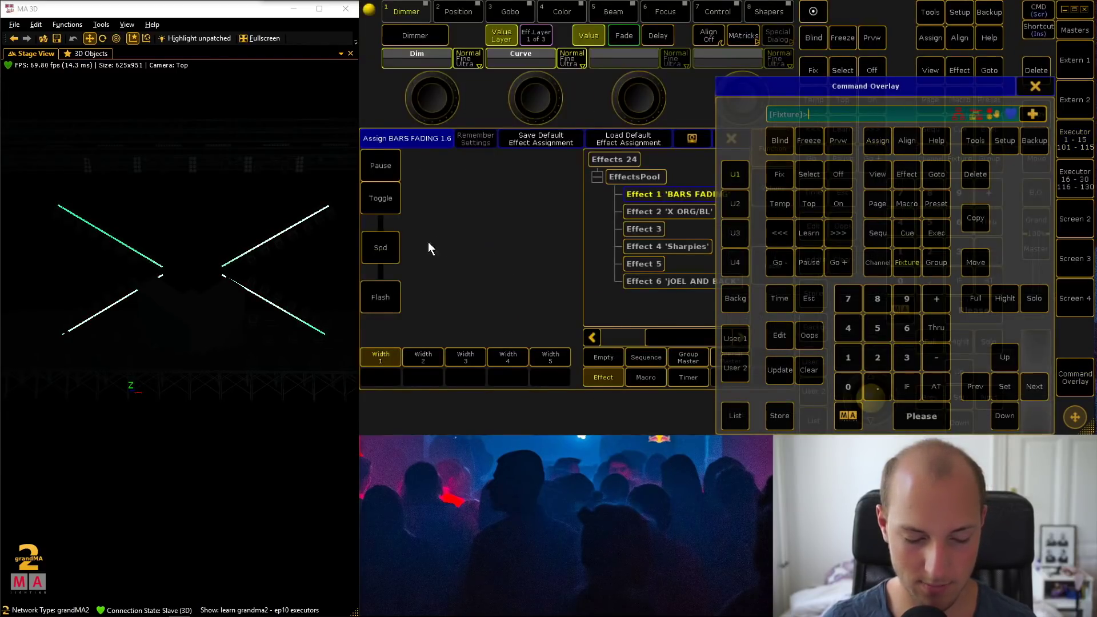
pyautogui.click(384, 252)
pyautogui.click(431, 278)
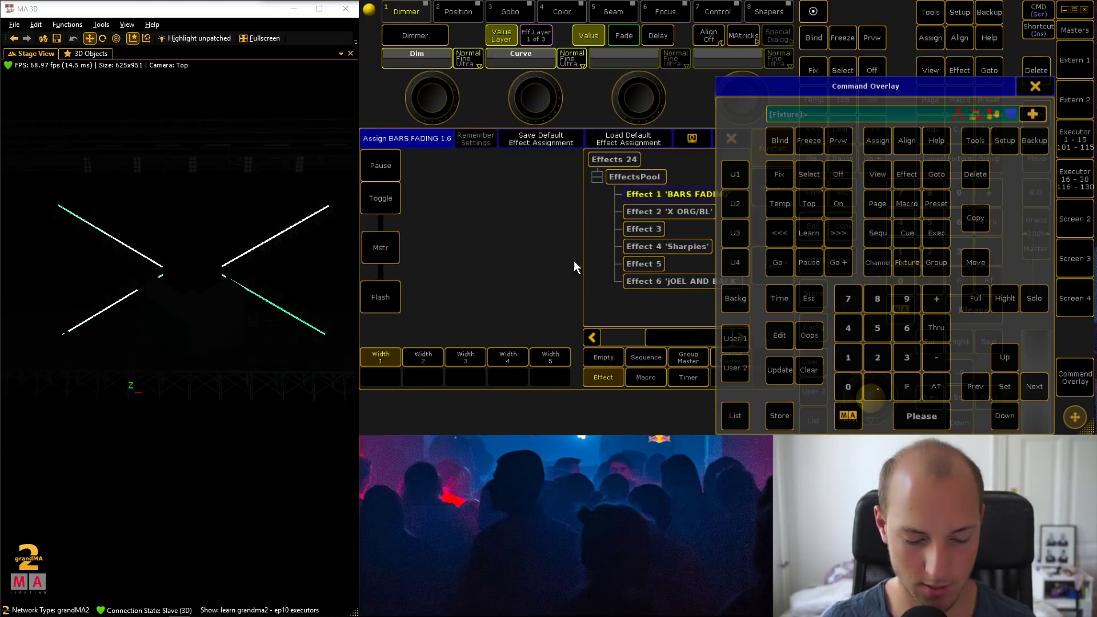
pyautogui.click(1035, 86)
pyautogui.click(797, 133)
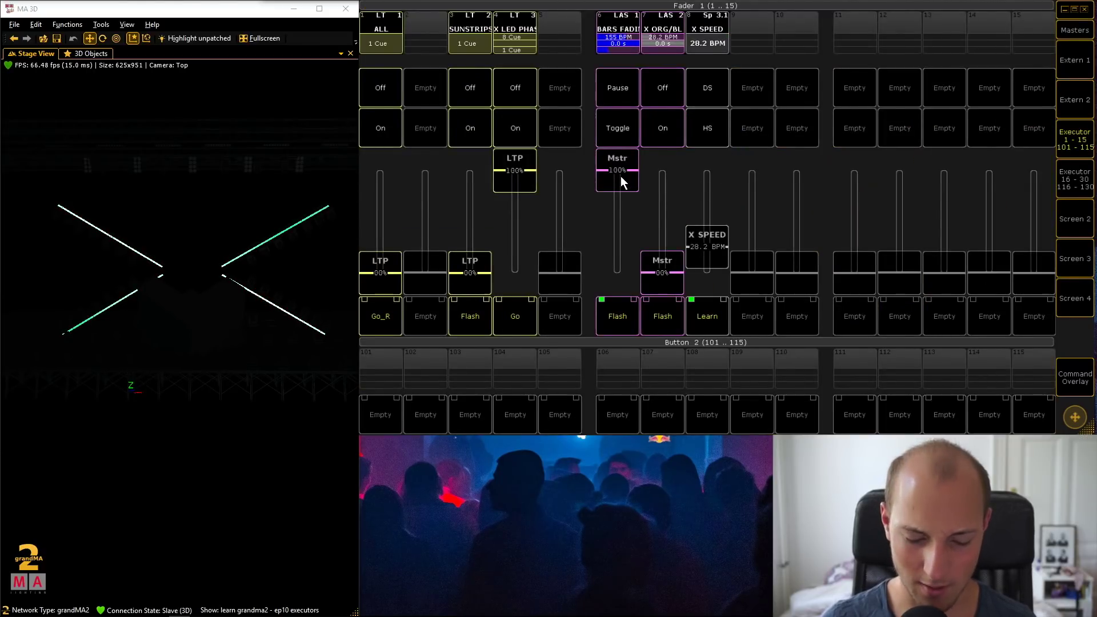
pyautogui.moveTo(621, 176); pyautogui.dragTo(622, 245)
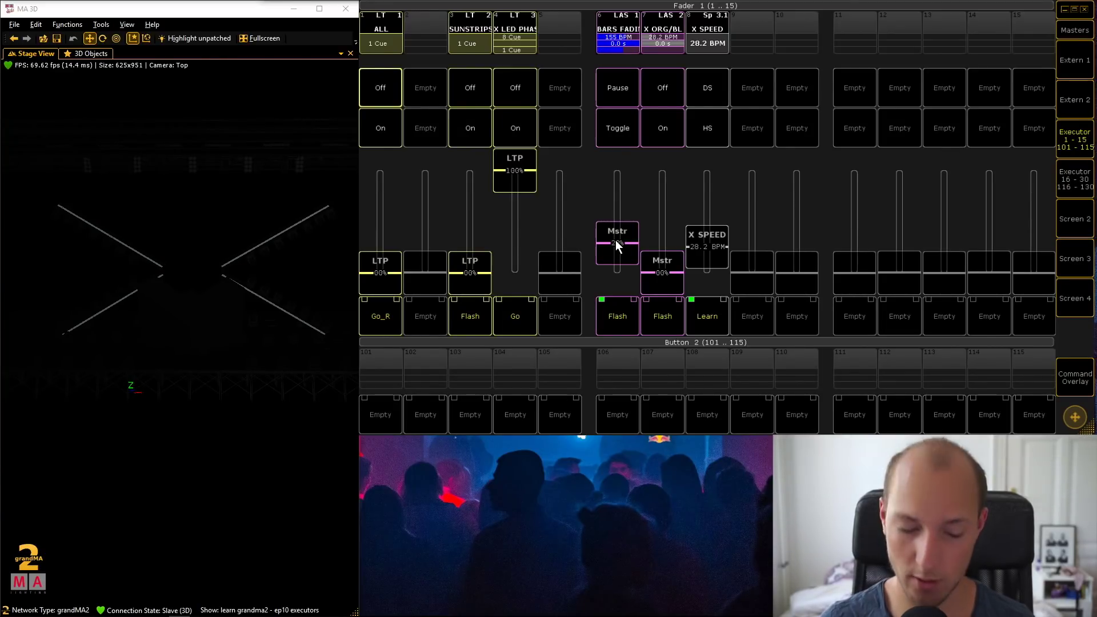
pyautogui.moveTo(615, 240); pyautogui.dragTo(640, 207)
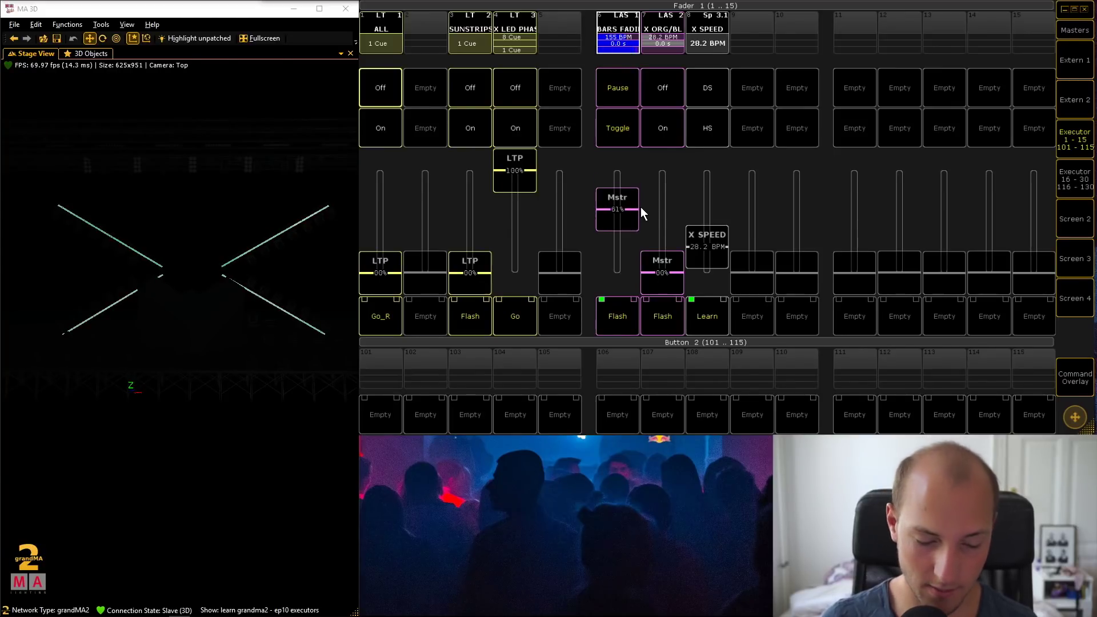
# Step: Drop BARS FADING to 0% and view X LED PHASE OUT's fader functions without changing them
pyautogui.click(616, 275)
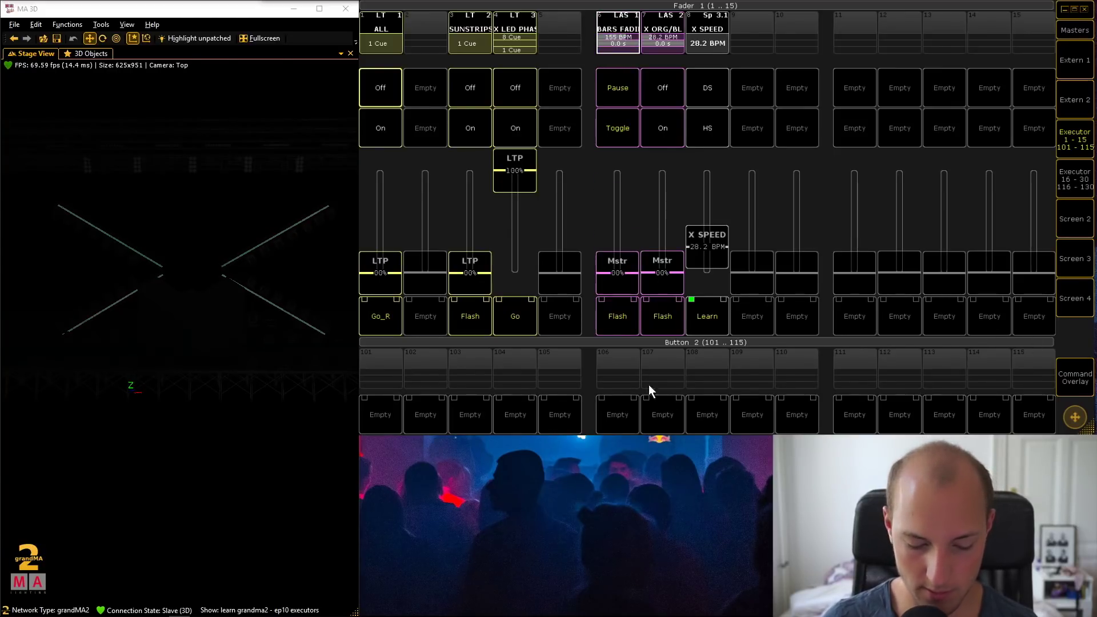
pyautogui.click(1075, 377)
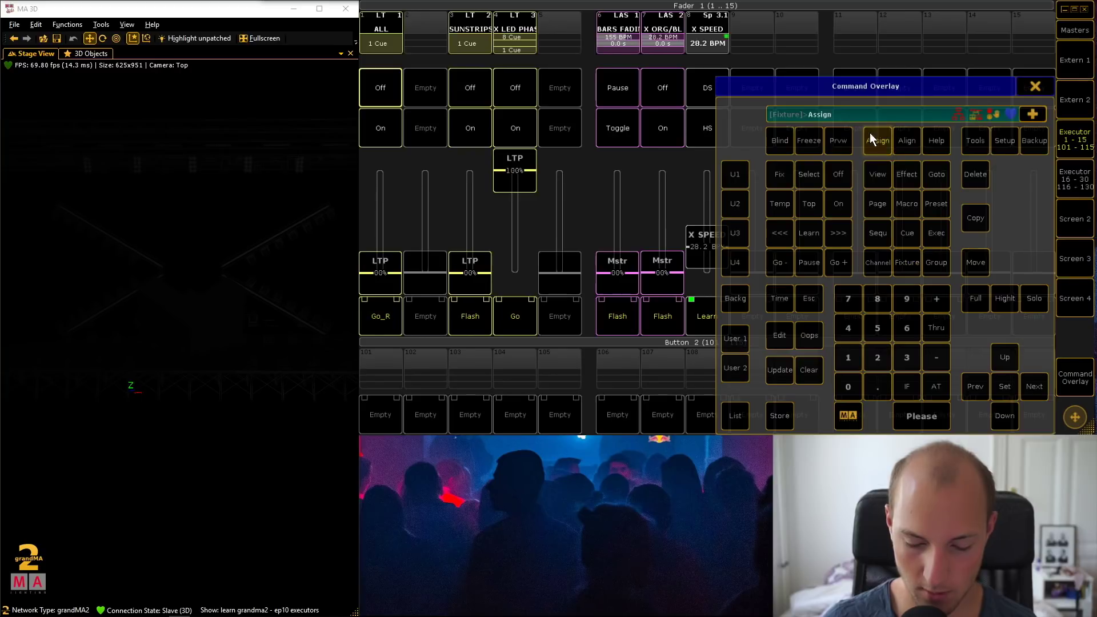
pyautogui.click(521, 16)
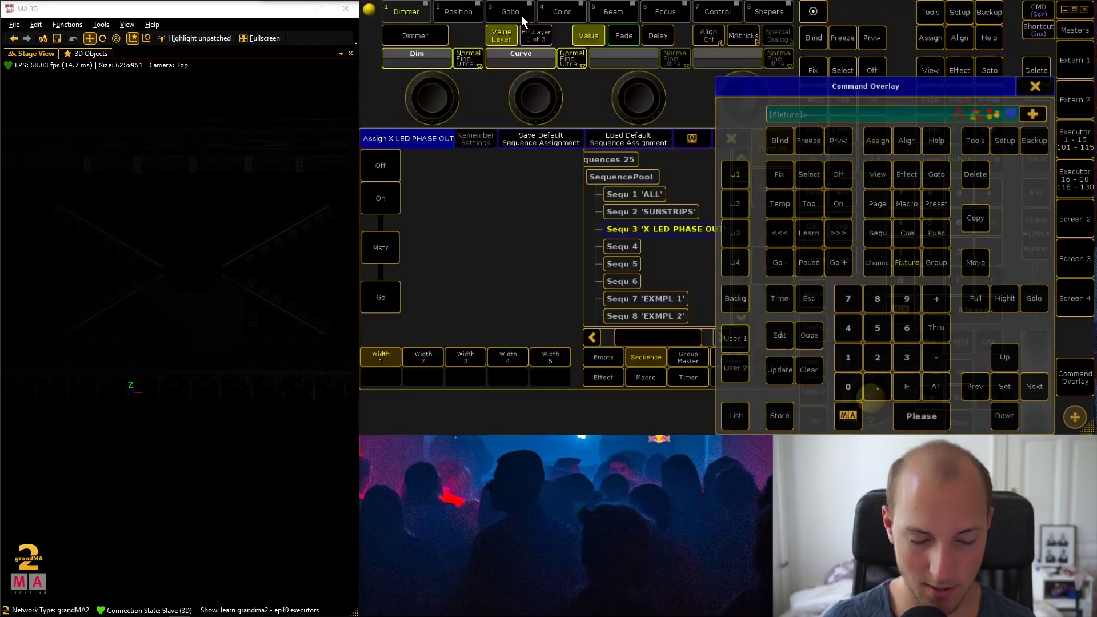
pyautogui.click(1034, 85)
pyautogui.click(375, 247)
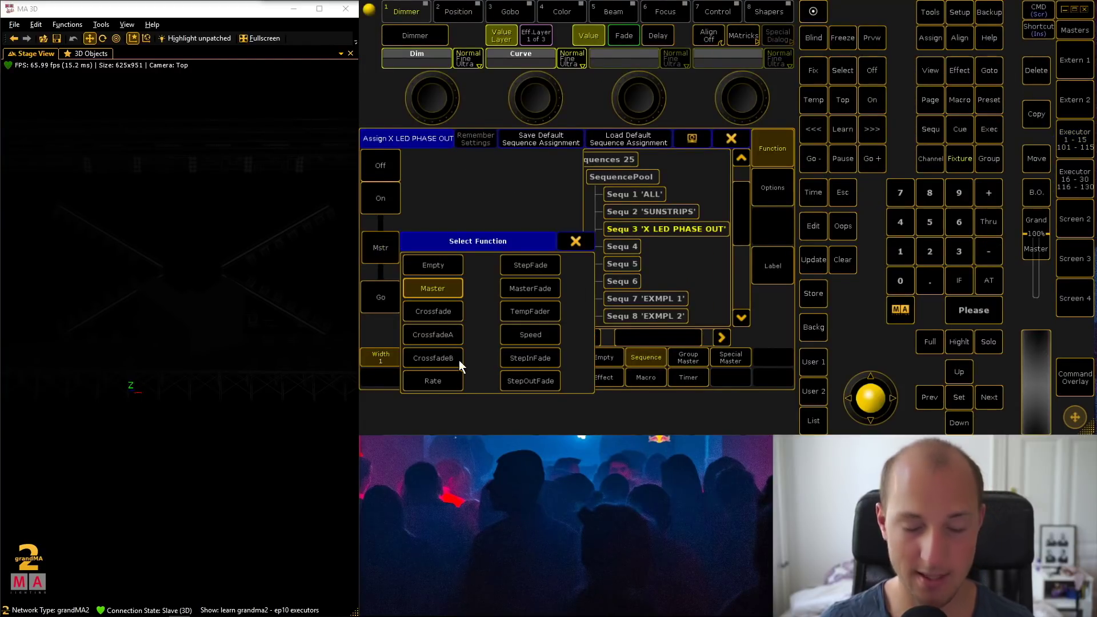
pyautogui.click(581, 246)
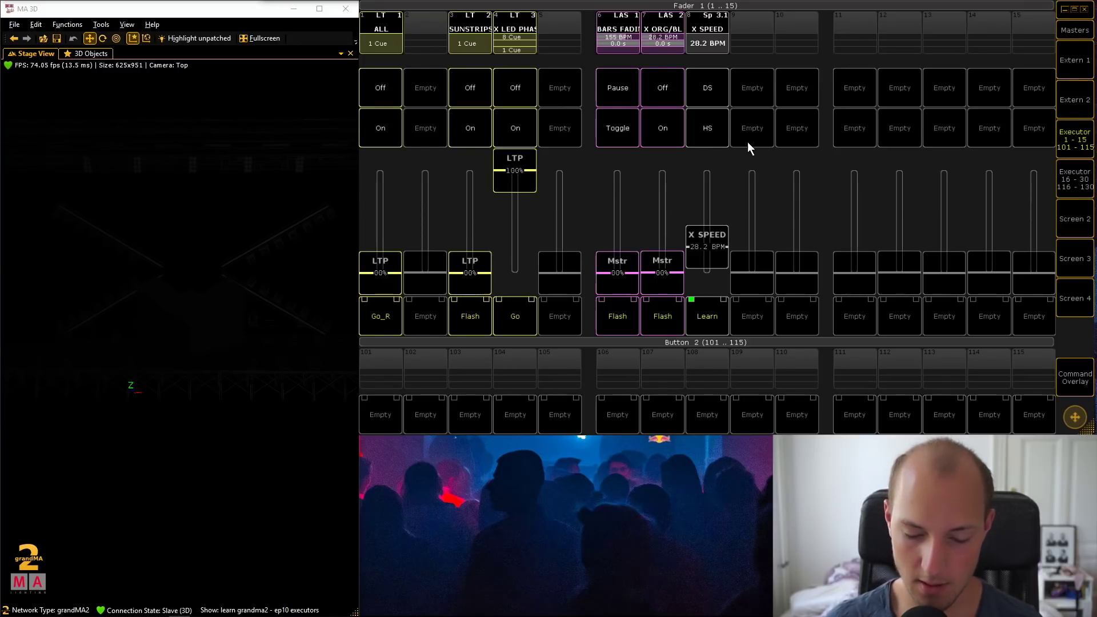
# Step: Delete the X SPEED executor from slot 8
pyautogui.click(1075, 378)
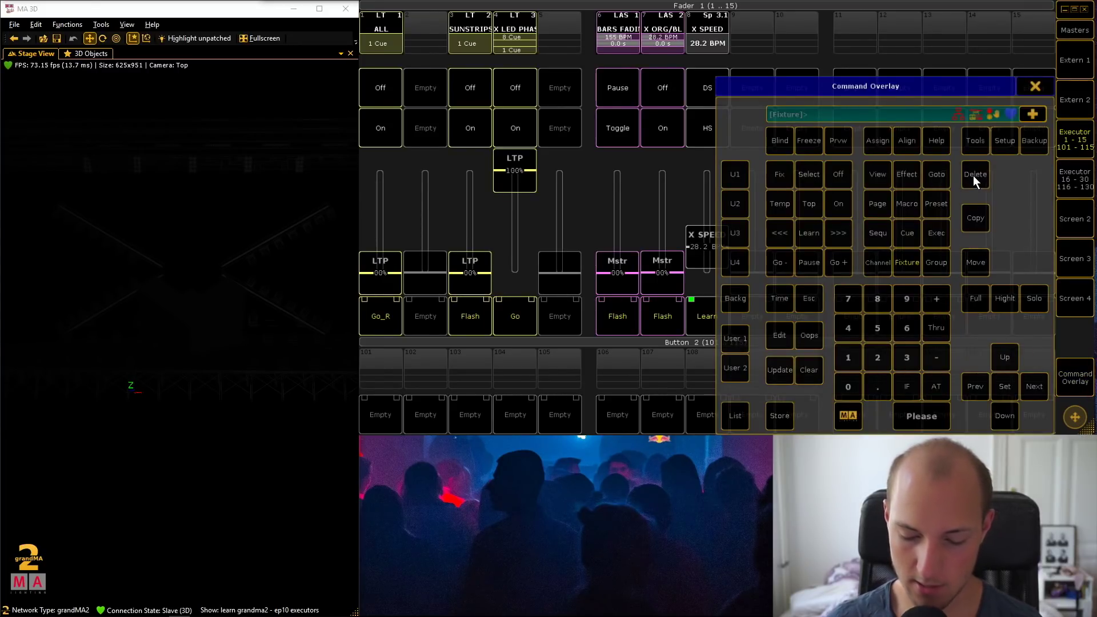
pyautogui.click(710, 25)
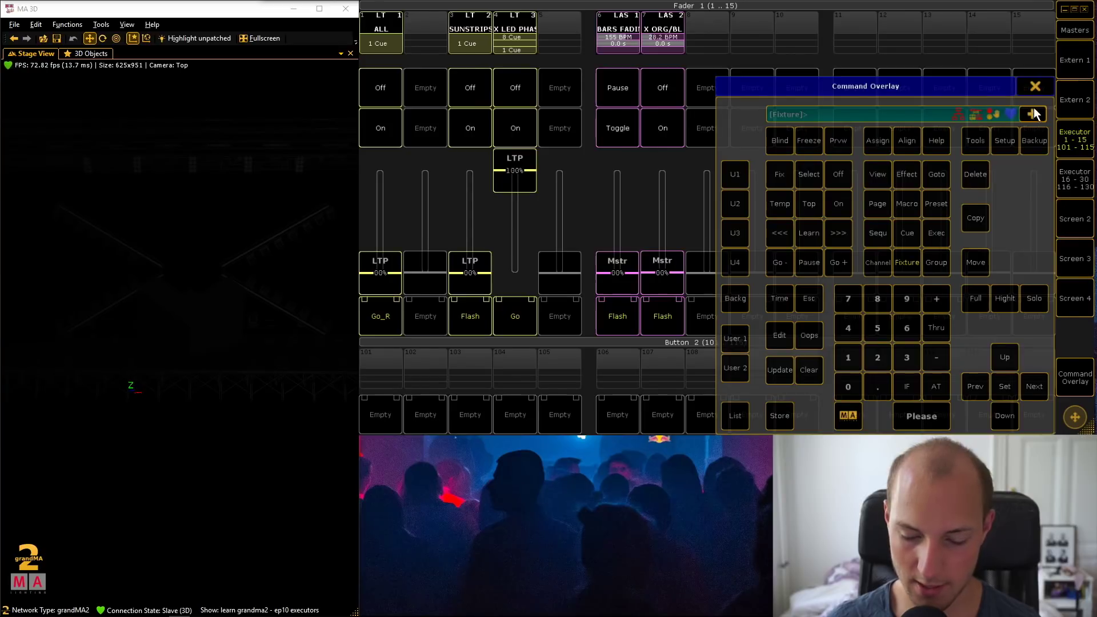
pyautogui.click(1035, 85)
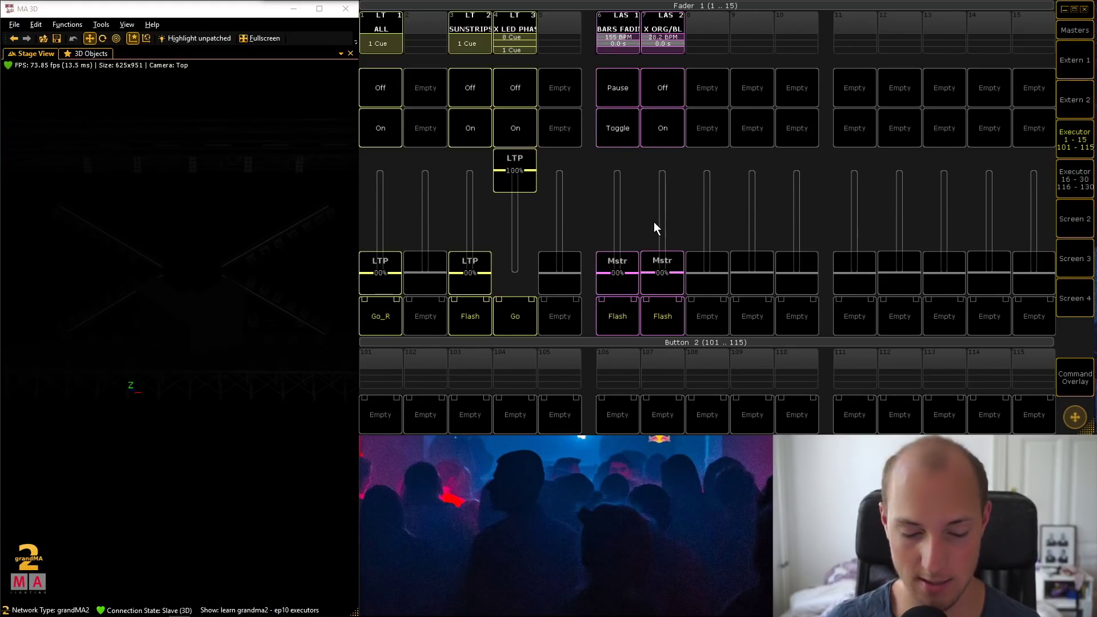
# Step: Bring up the assignment settings for executor 7, X ORG/BL
pyautogui.click(1067, 371)
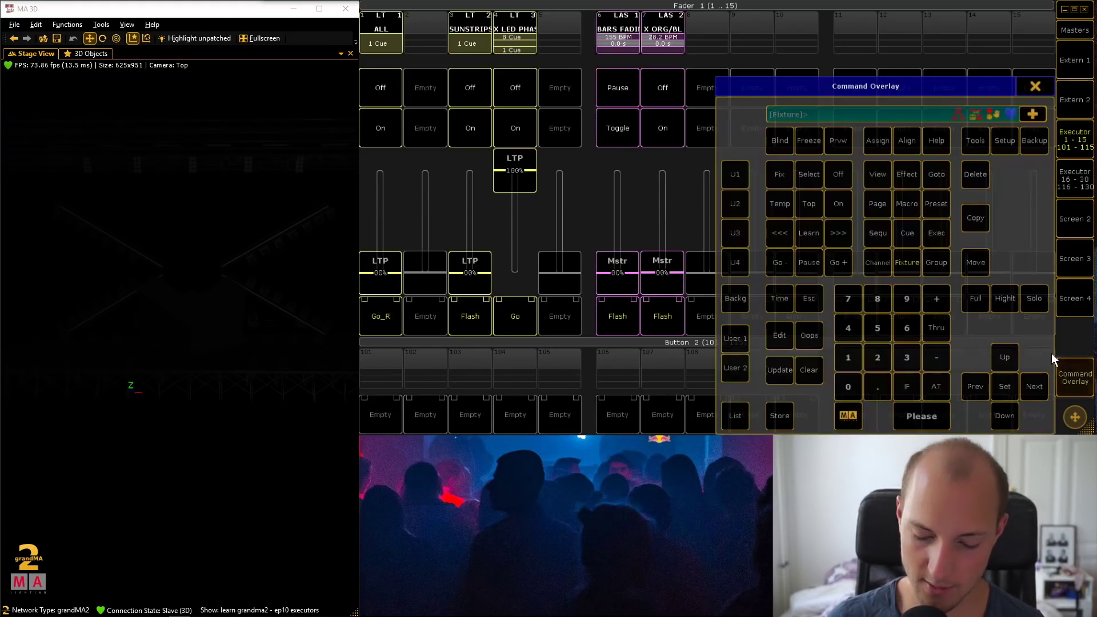
pyautogui.click(1036, 87)
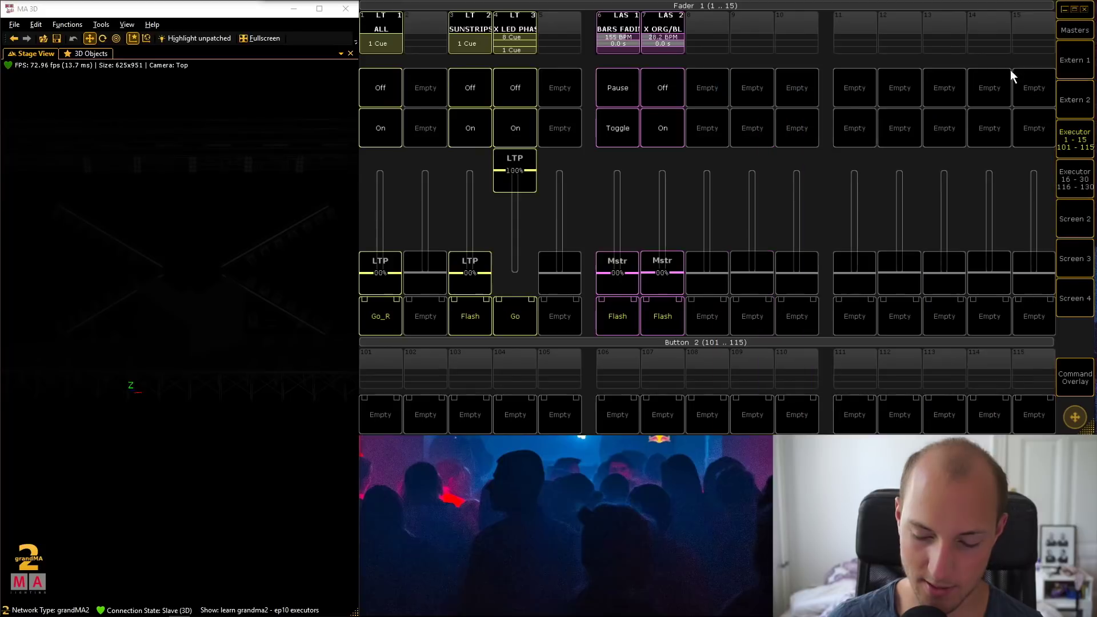
pyautogui.click(667, 22)
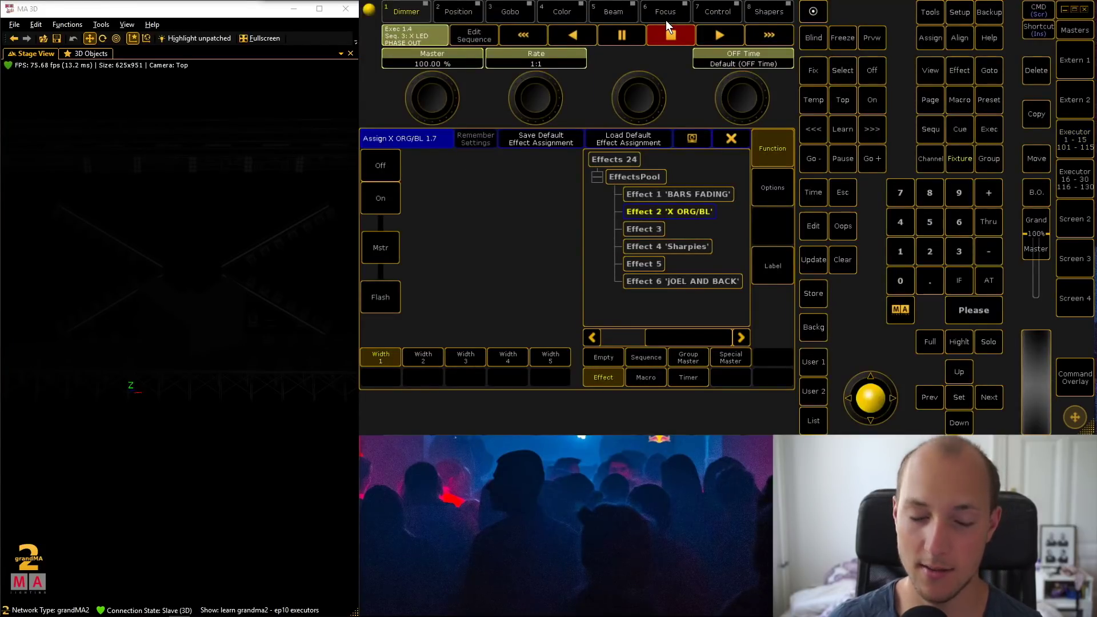
# Step: Step X ORG/BL's width up to 4, down to 1, back to 4, and close the window
pyautogui.click(424, 357)
pyautogui.click(465, 357)
pyautogui.click(508, 358)
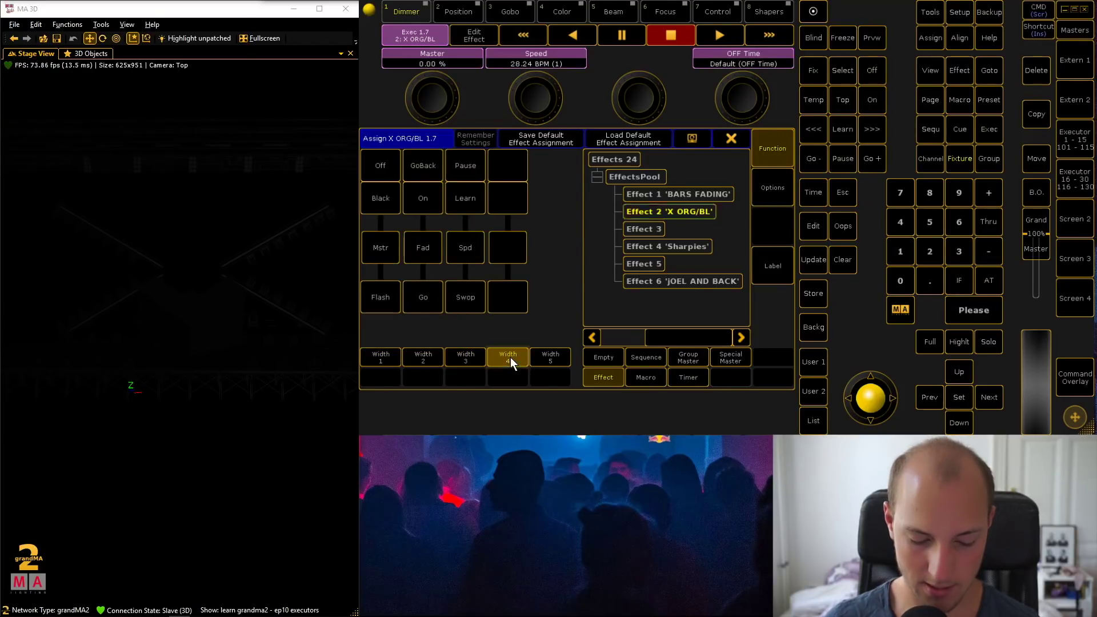
pyautogui.click(475, 357)
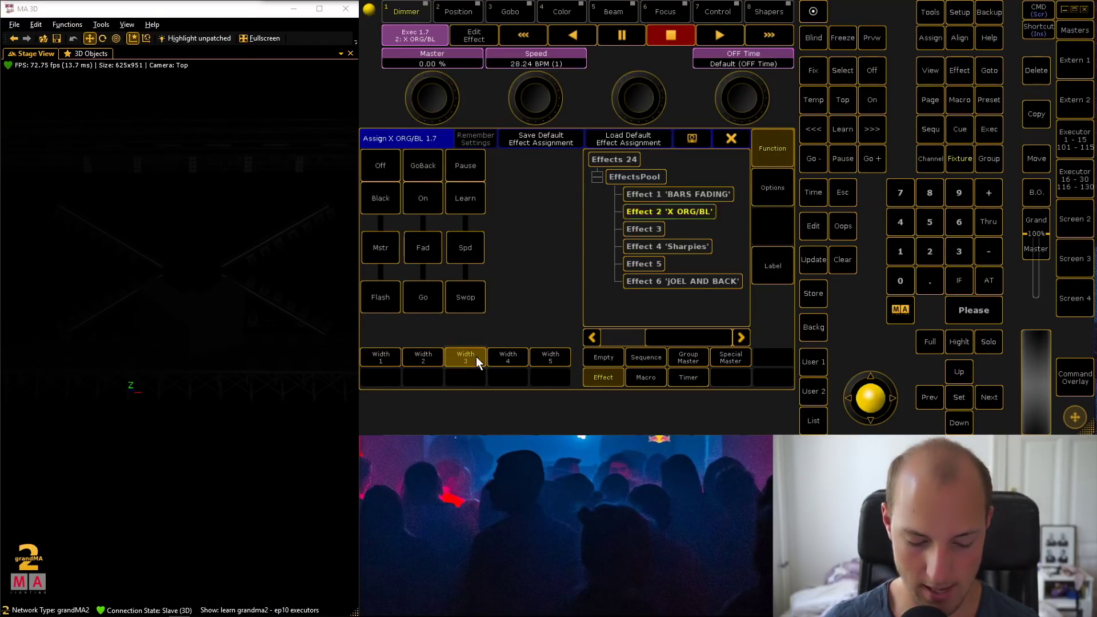
pyautogui.click(428, 354)
pyautogui.click(400, 355)
pyautogui.click(424, 355)
pyautogui.click(471, 355)
pyautogui.click(510, 357)
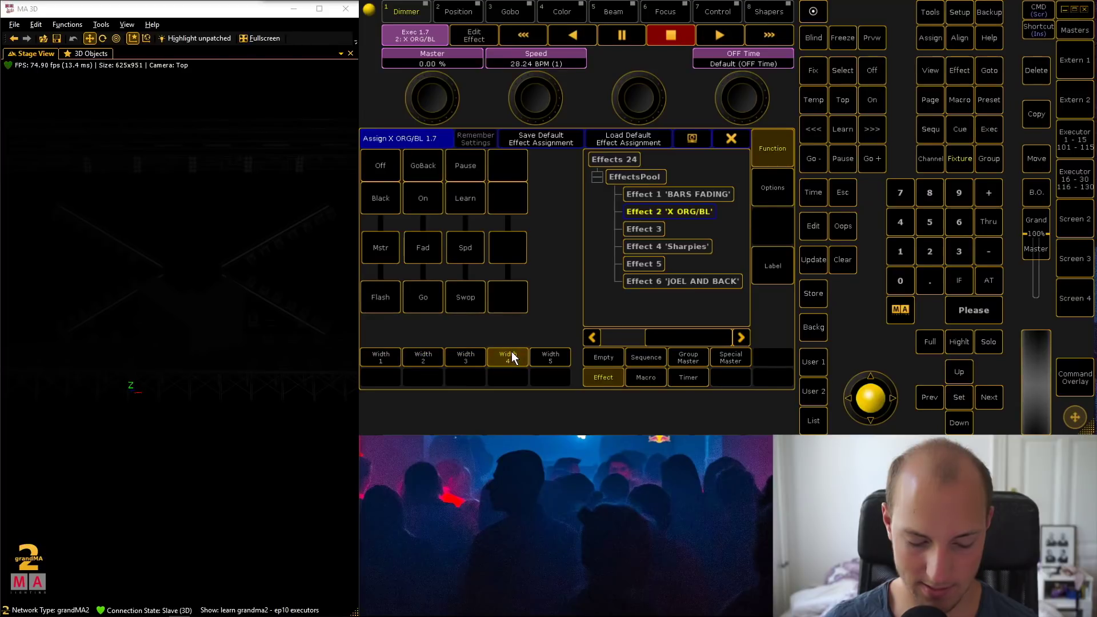
pyautogui.click(745, 139)
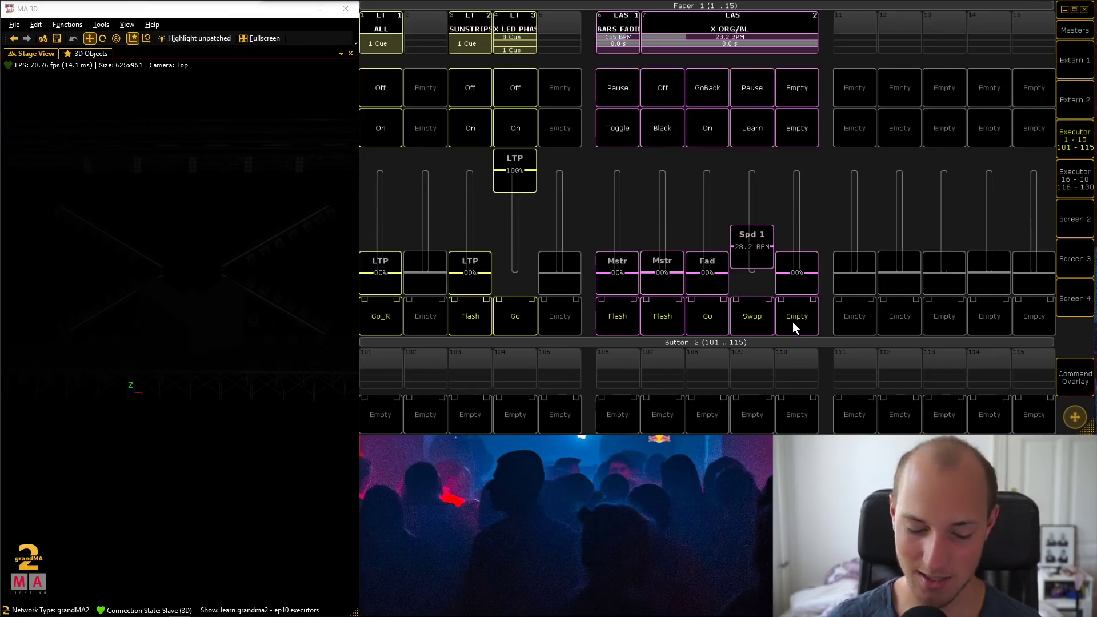
# Step: Start X ORG/BL with Go and raise its master toward 91%
pyautogui.click(702, 321)
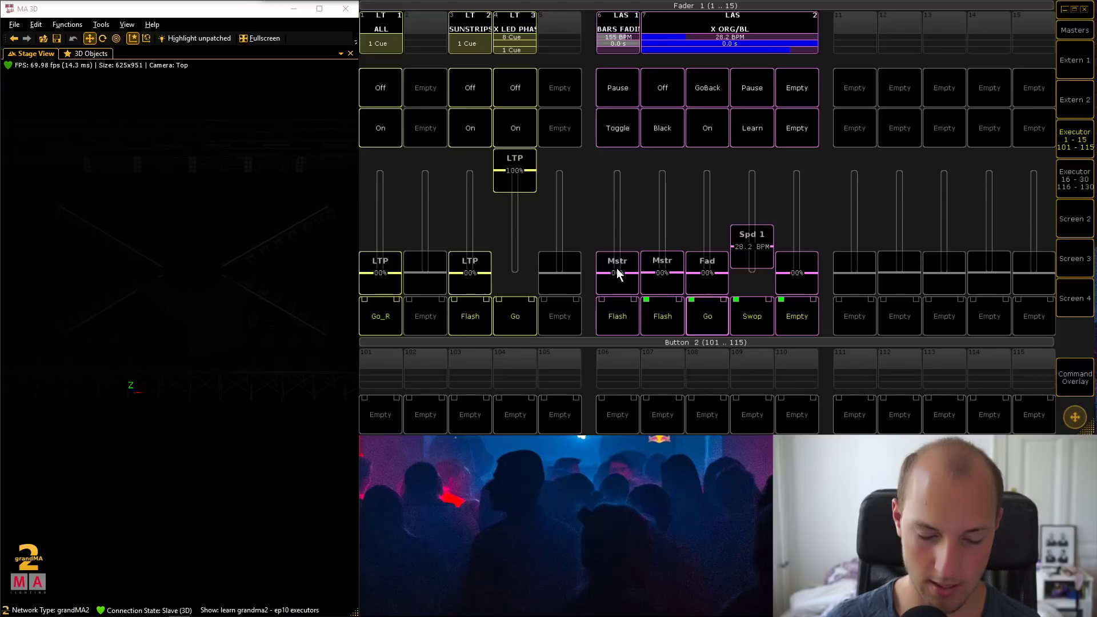
pyautogui.moveTo(669, 269); pyautogui.dragTo(681, 160)
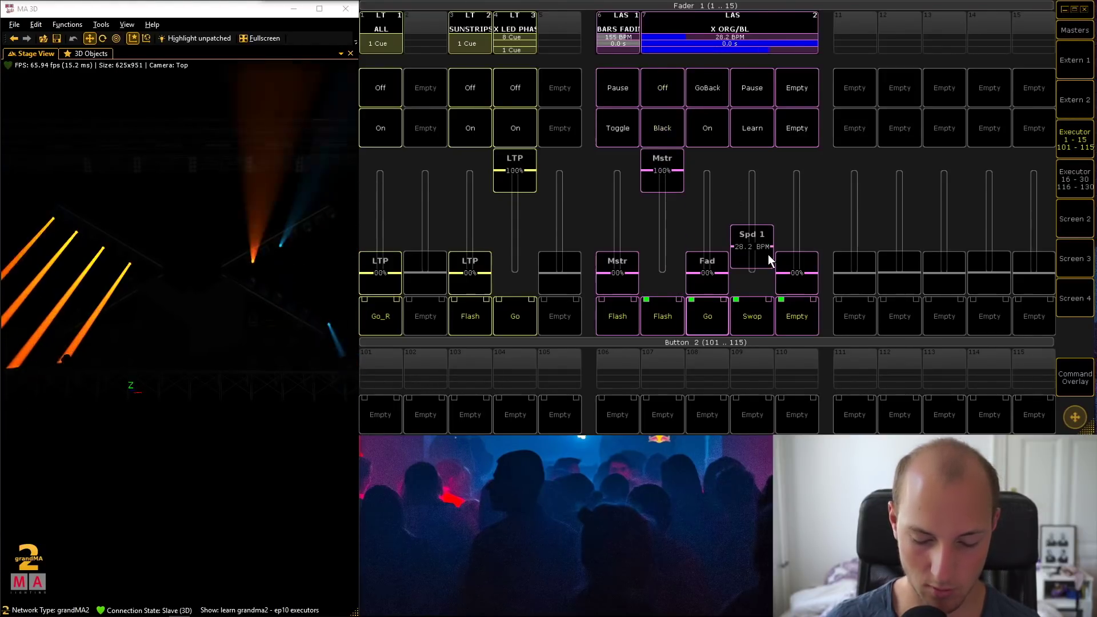
pyautogui.scroll(10, 766, 249)
pyautogui.scroll(-10, 750, 262)
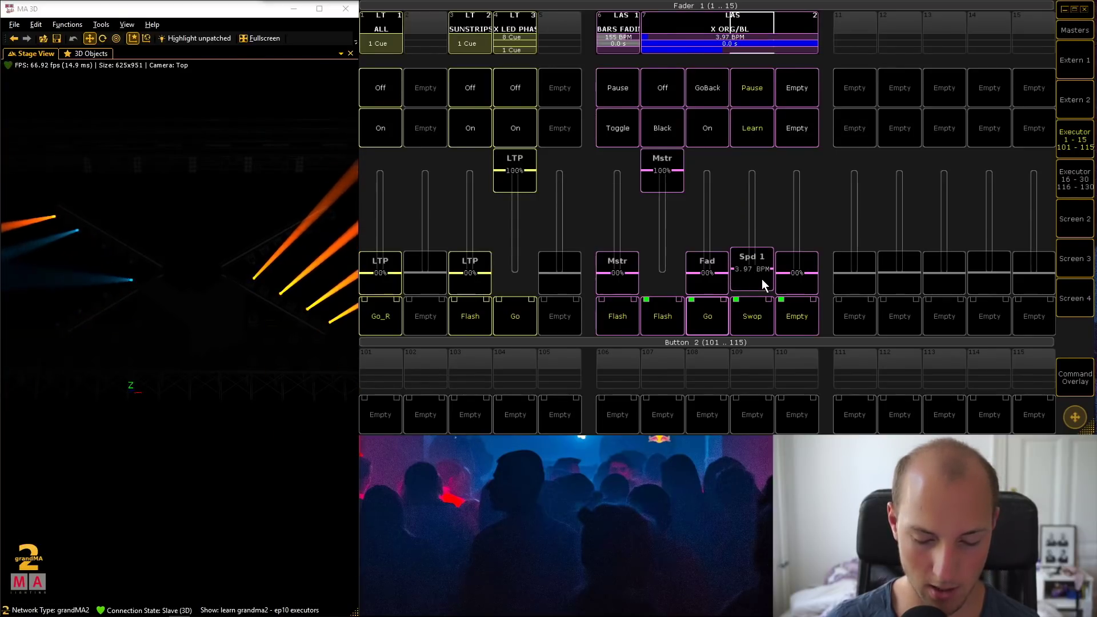
pyautogui.moveTo(797, 273)
pyautogui.mouseDown()
pyautogui.moveTo(799, 121)
pyautogui.moveTo(806, 265)
pyautogui.mouseUp()
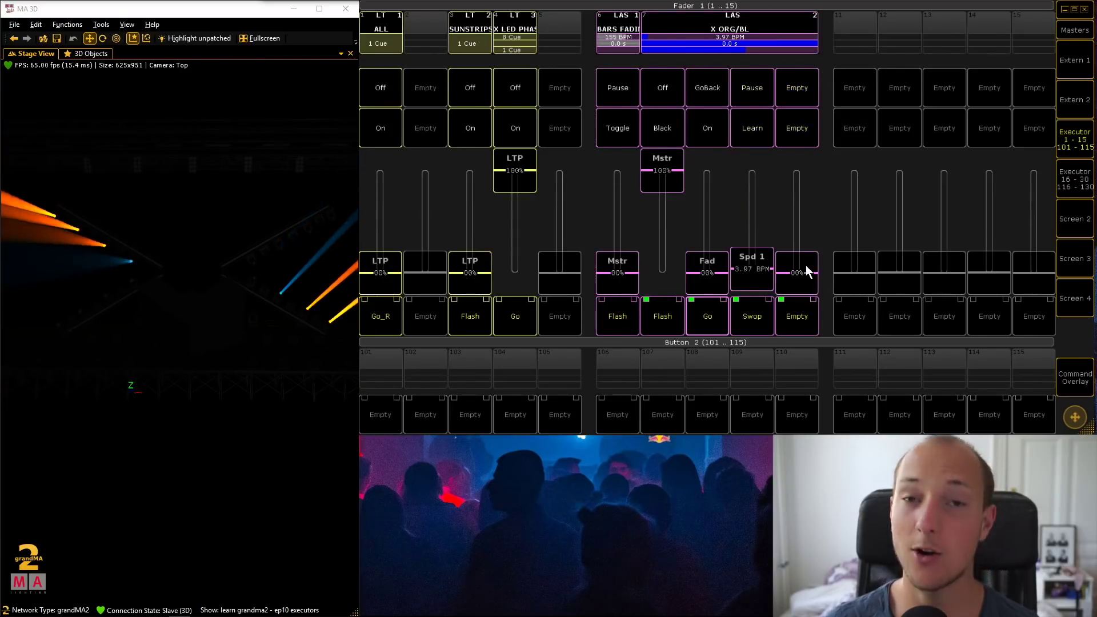
# Step: Set X ORG/BL's speed to 30.4 BPM and try the Fad fader, ending at 0%
pyautogui.moveTo(707, 272); pyautogui.dragTo(709, 182)
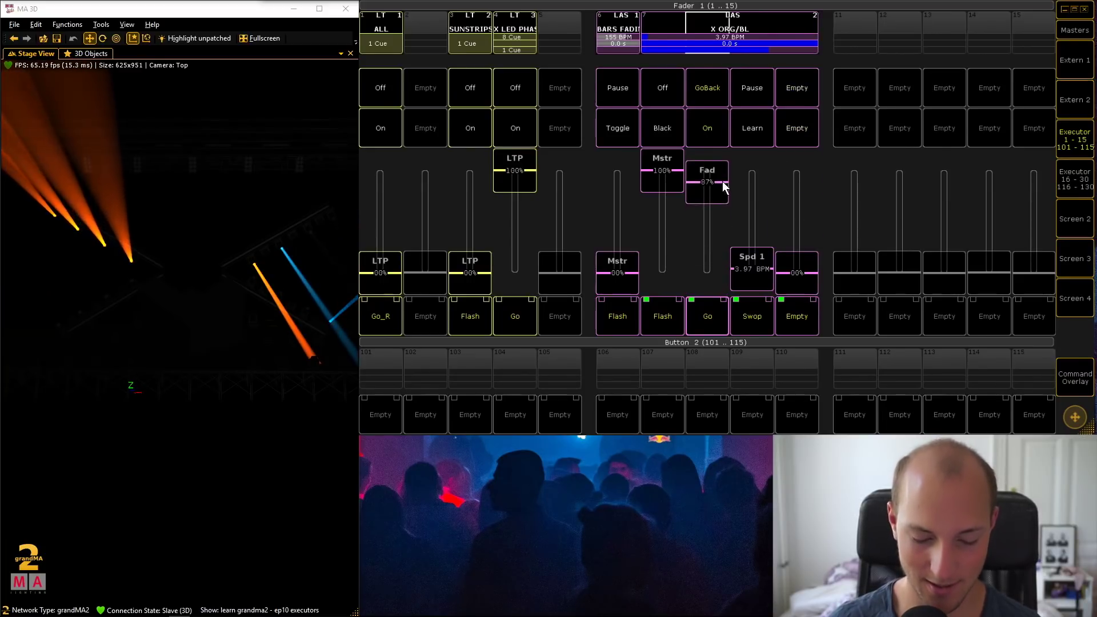
pyautogui.scroll(-7, 664, 197)
pyautogui.moveTo(751, 275); pyautogui.dragTo(749, 244)
pyautogui.scroll(5, 673, 177)
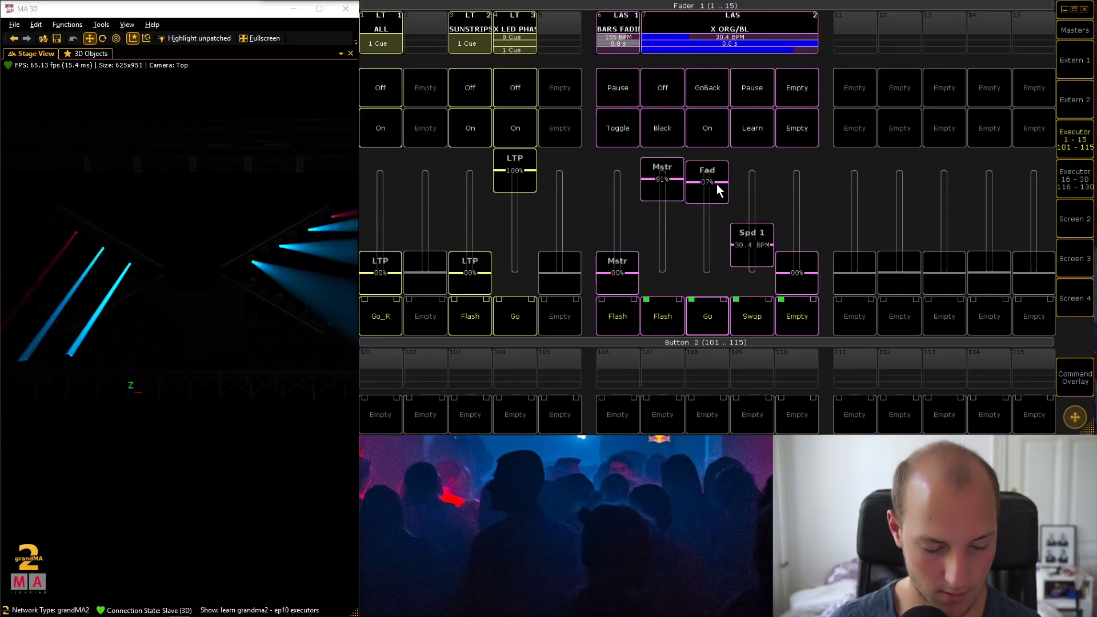
pyautogui.moveTo(717, 185); pyautogui.dragTo(704, 341)
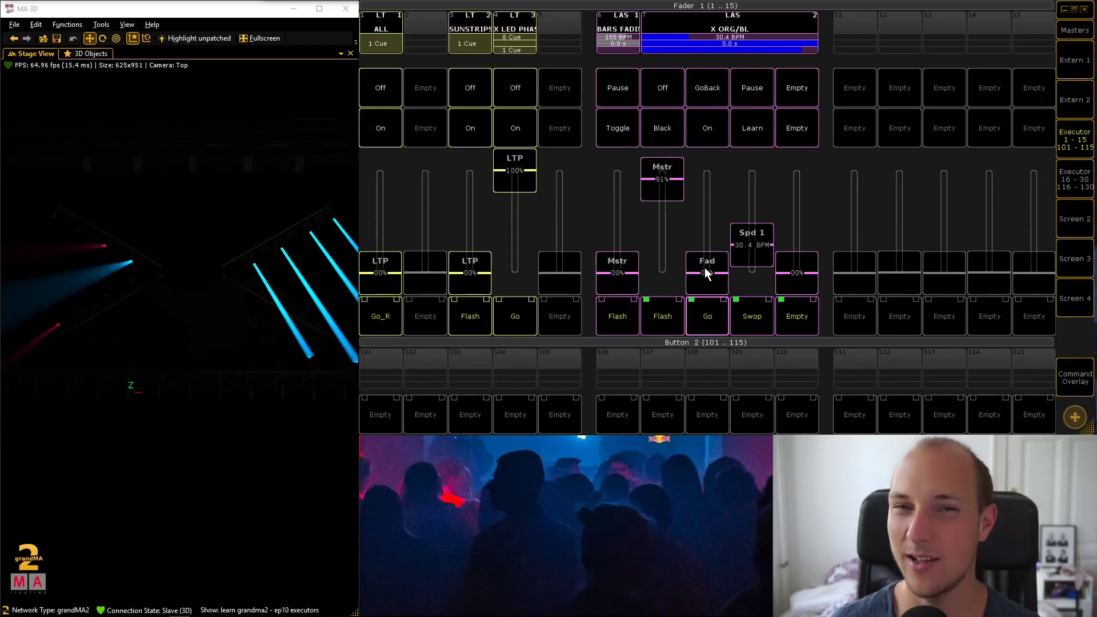
pyautogui.moveTo(706, 272); pyautogui.dragTo(708, 170)
pyautogui.moveTo(725, 238); pyautogui.dragTo(735, 363)
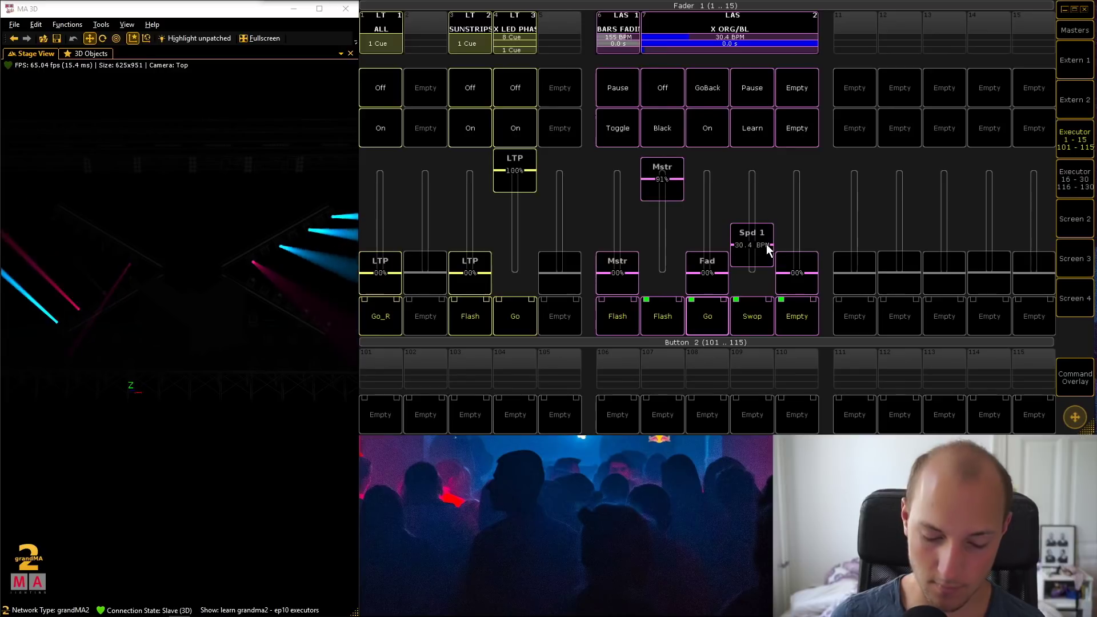
# Step: Pause X ORG/BL, tap Learn to set 51.4 BPM, and reopen executor 7's assignment
pyautogui.scroll(10, 760, 268)
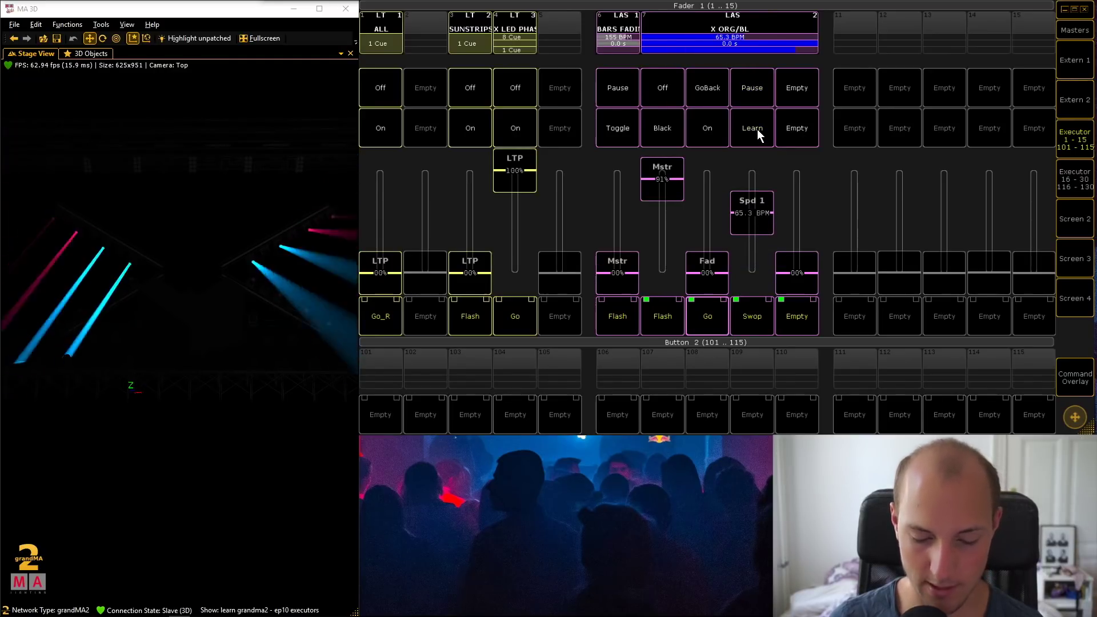
pyautogui.click(754, 89)
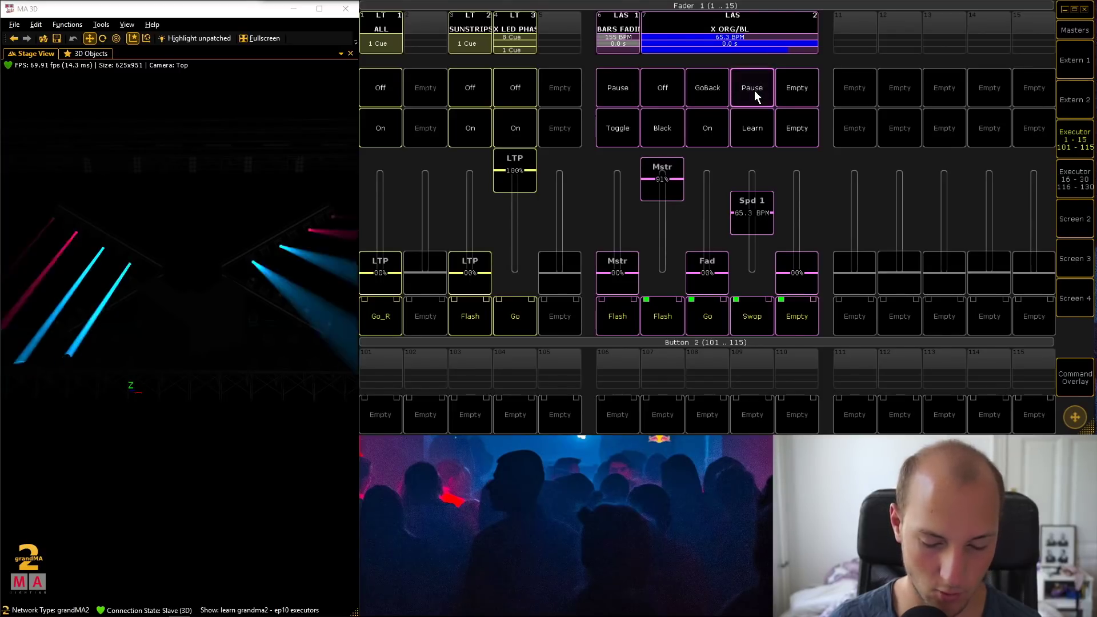
pyautogui.click(757, 131)
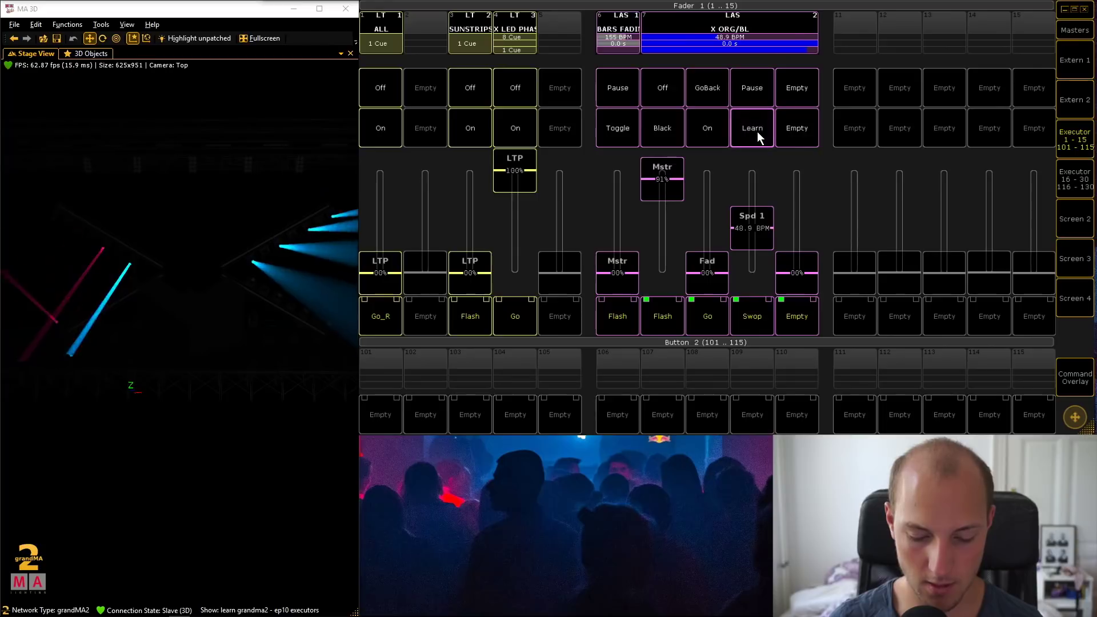
pyautogui.click(757, 132)
pyautogui.click(754, 127)
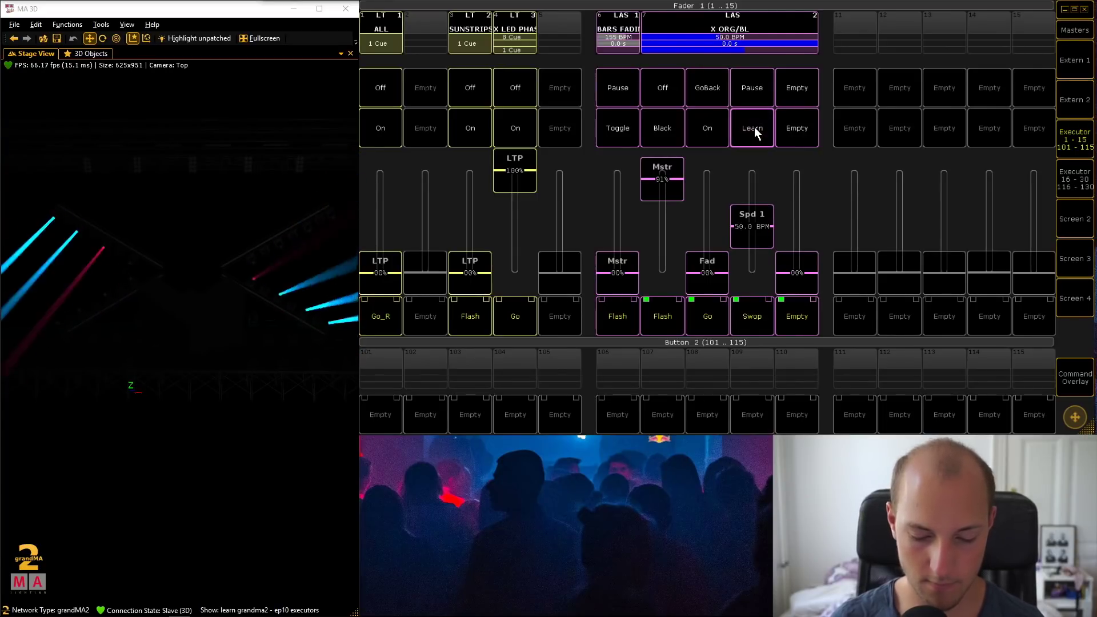
pyautogui.click(753, 126)
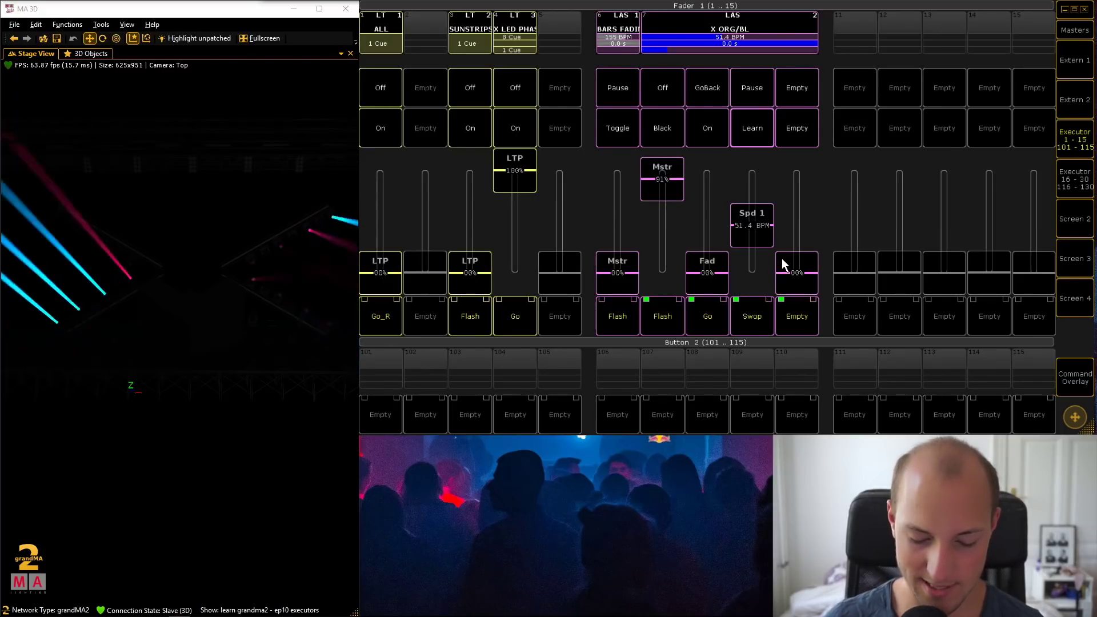
pyautogui.click(736, 27)
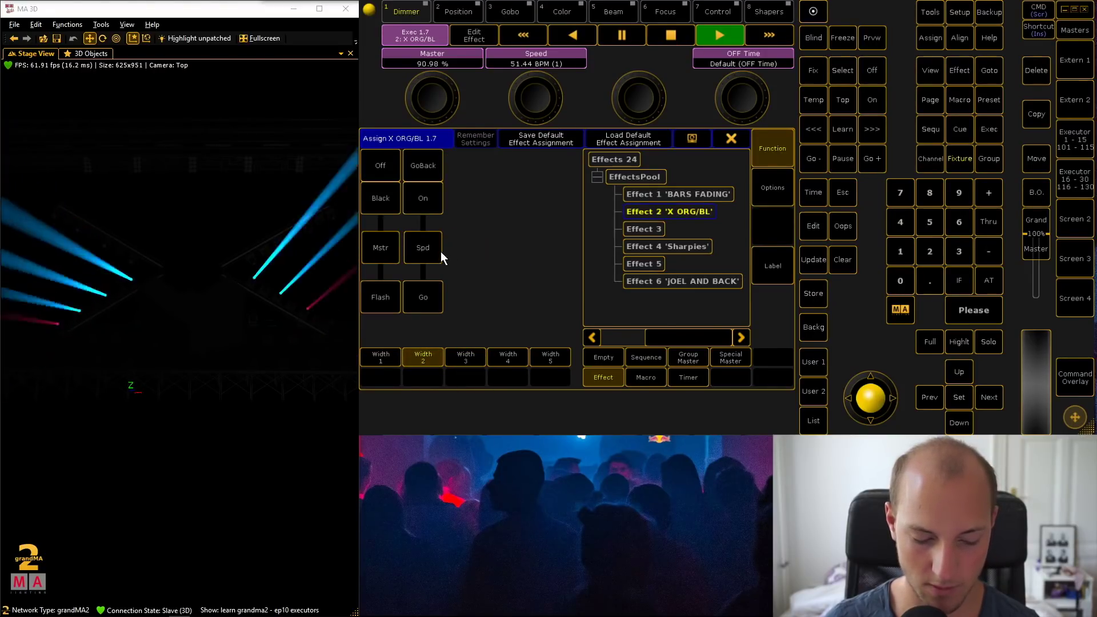
# Step: Rearrange executor 7's faders into Master on the left and MasterFade on the right
pyautogui.click(419, 250)
pyautogui.click(469, 313)
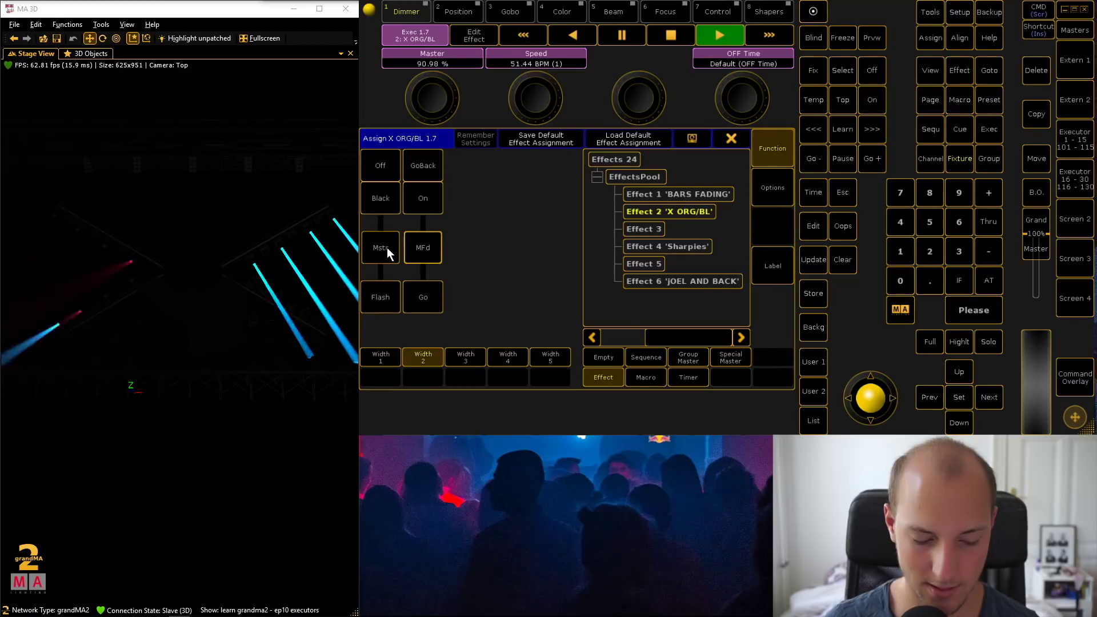
pyautogui.click(387, 248)
pyautogui.click(438, 266)
pyautogui.click(426, 252)
pyautogui.click(465, 264)
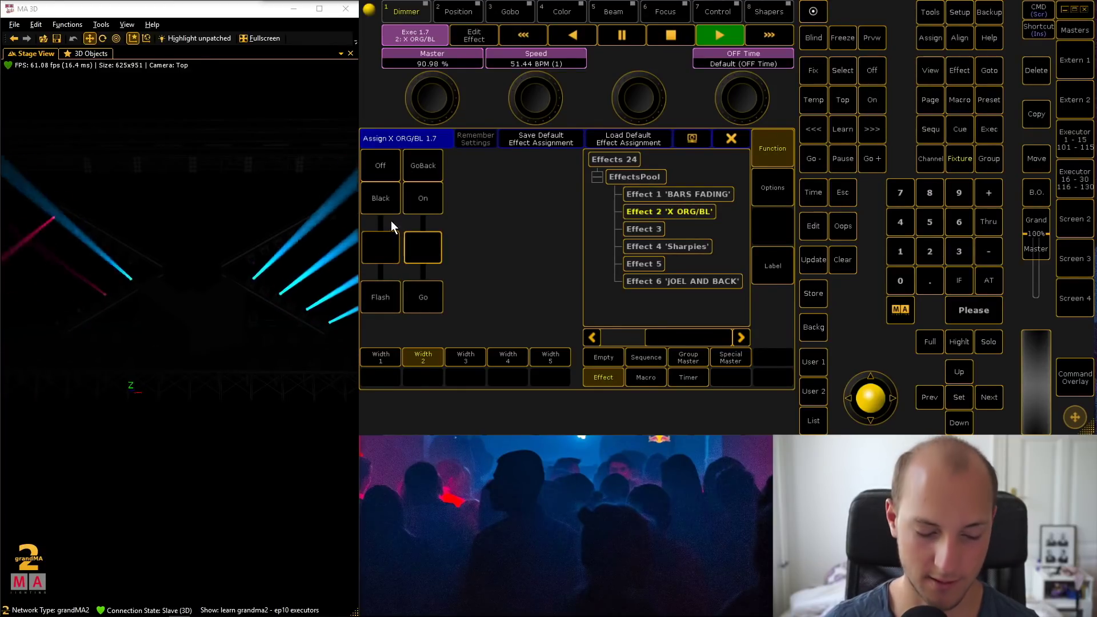
pyautogui.click(384, 240)
pyautogui.click(441, 287)
pyautogui.click(430, 247)
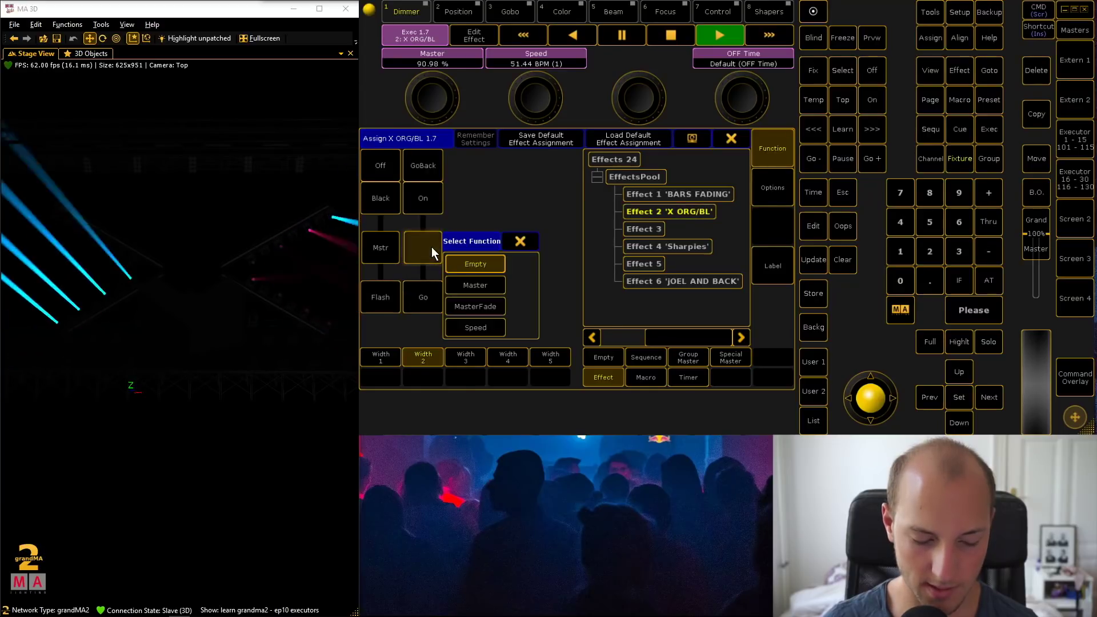
pyautogui.click(472, 306)
pyautogui.click(732, 140)
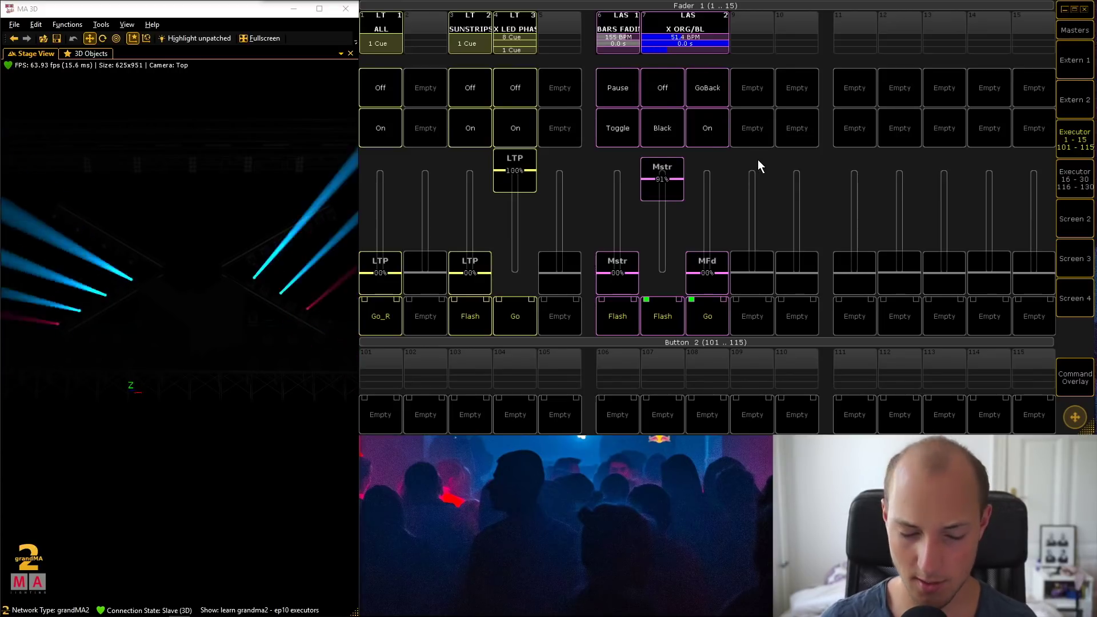
# Step: Assign Effect 4 Sharpies to executor 7 and start it running
pyautogui.click(684, 43)
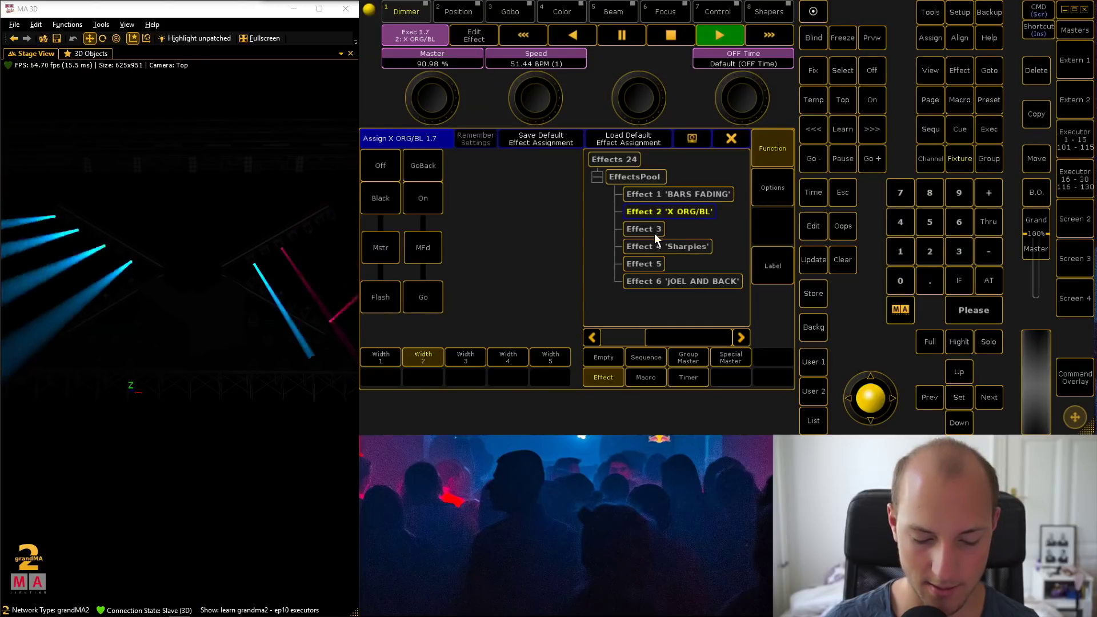
pyautogui.click(663, 246)
pyautogui.click(731, 139)
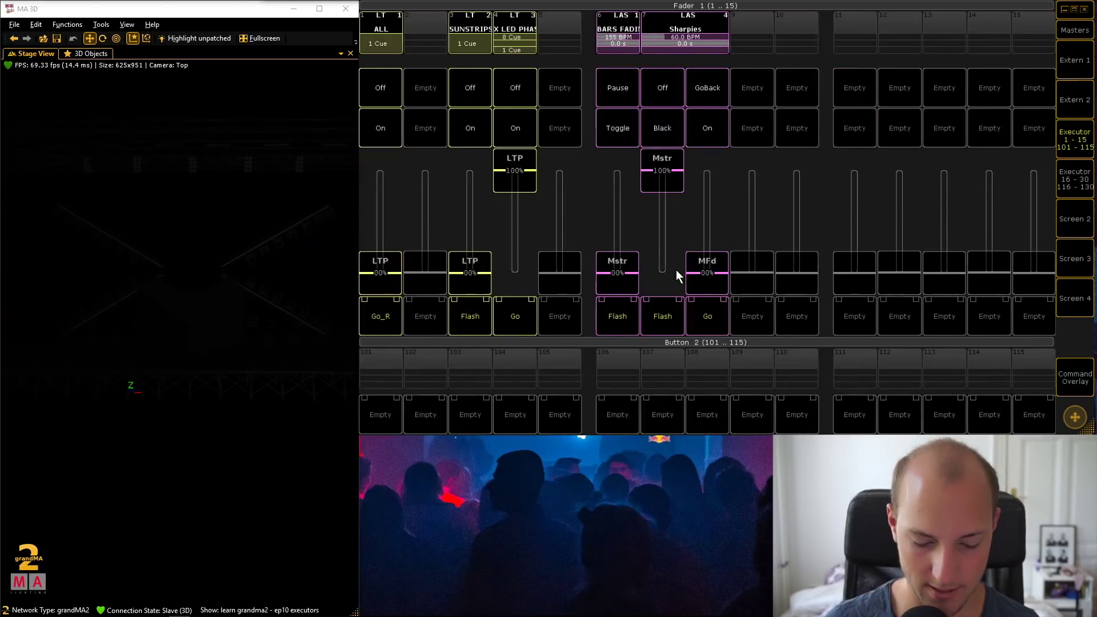
pyautogui.click(702, 316)
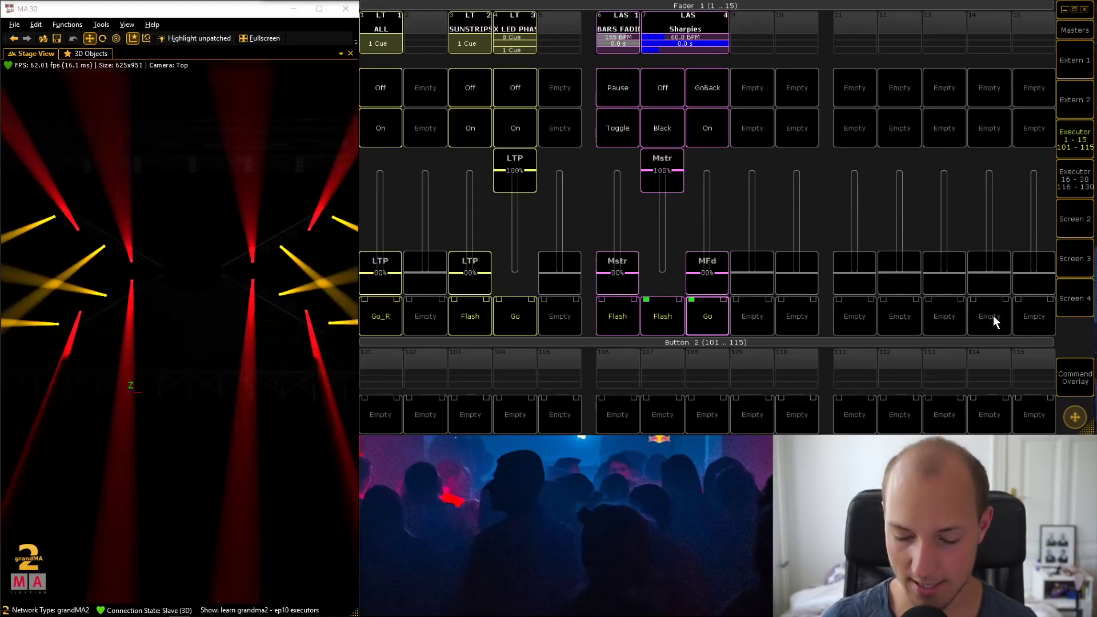
# Step: Copy the Sharpies executor 7 onto executor 9
pyautogui.click(1078, 380)
pyautogui.click(979, 223)
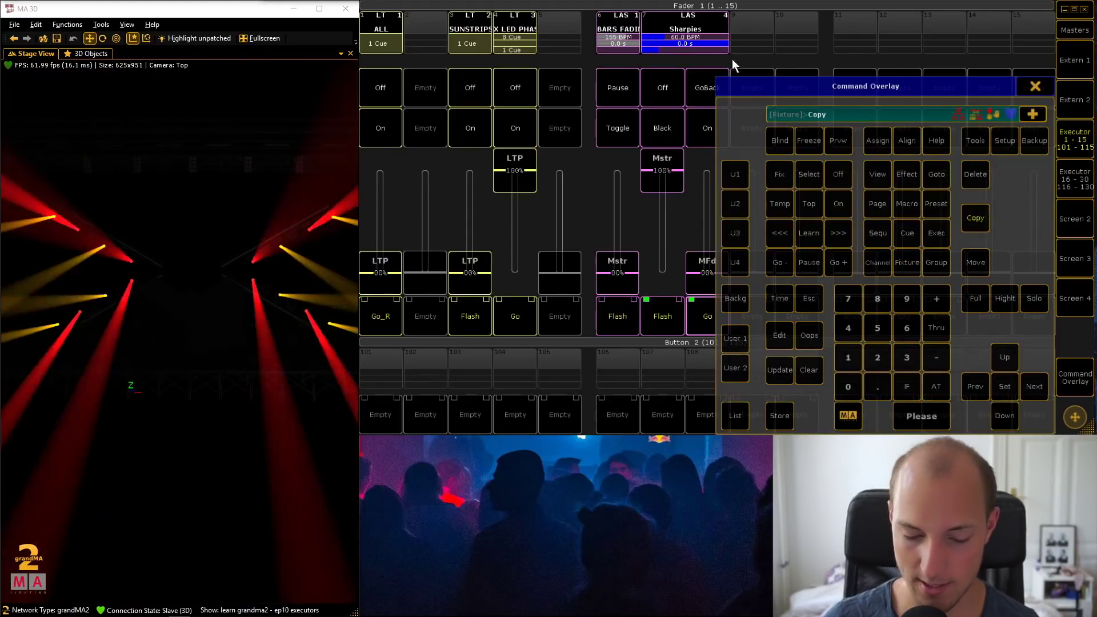
pyautogui.click(710, 43)
pyautogui.click(755, 24)
pyautogui.click(1036, 85)
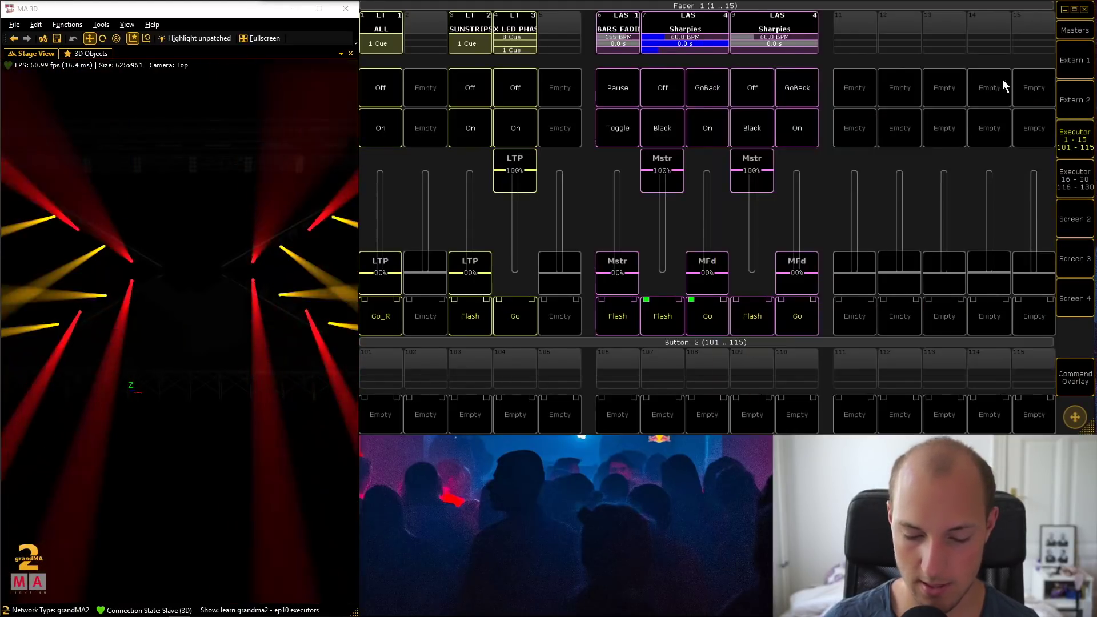
# Step: Assign Effect 2 X ORG/BL to executor 9 and pull the Sharpies master to 0%
pyautogui.click(787, 22)
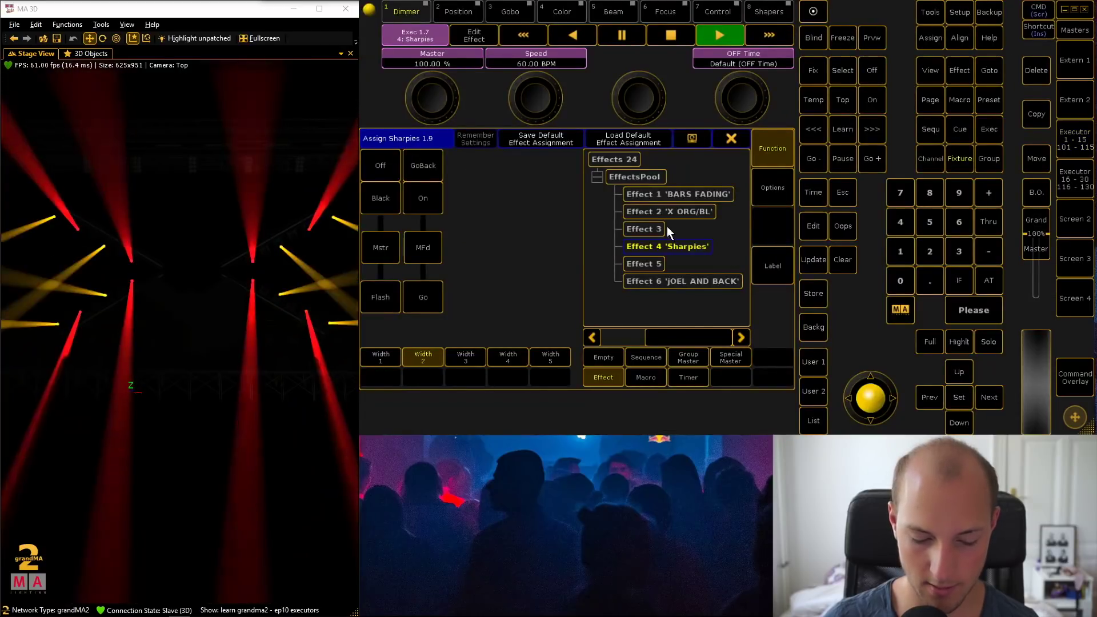
pyautogui.click(675, 211)
pyautogui.click(732, 137)
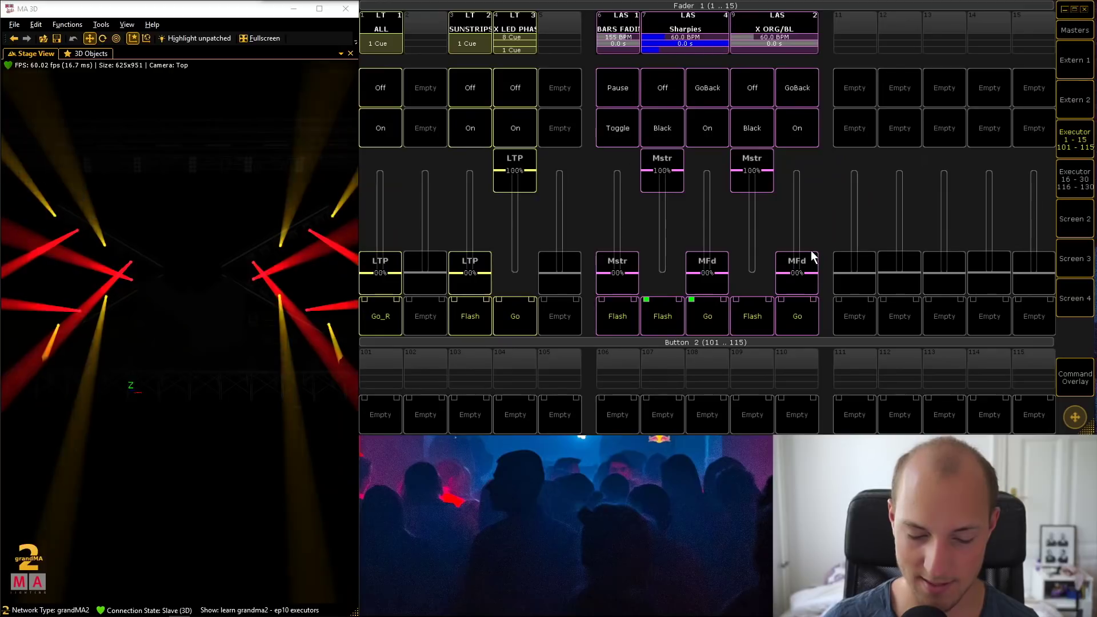
pyautogui.moveTo(667, 179); pyautogui.dragTo(680, 318)
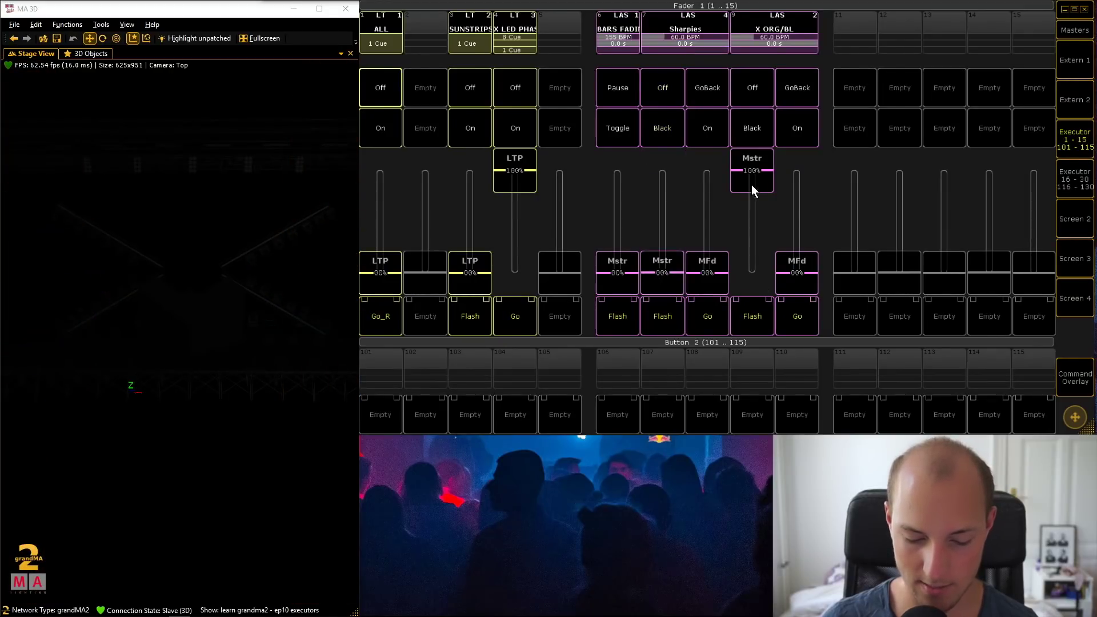
pyautogui.moveTo(752, 185)
pyautogui.mouseDown()
pyautogui.moveTo(751, 296)
pyautogui.moveTo(752, 171)
pyautogui.mouseUp()
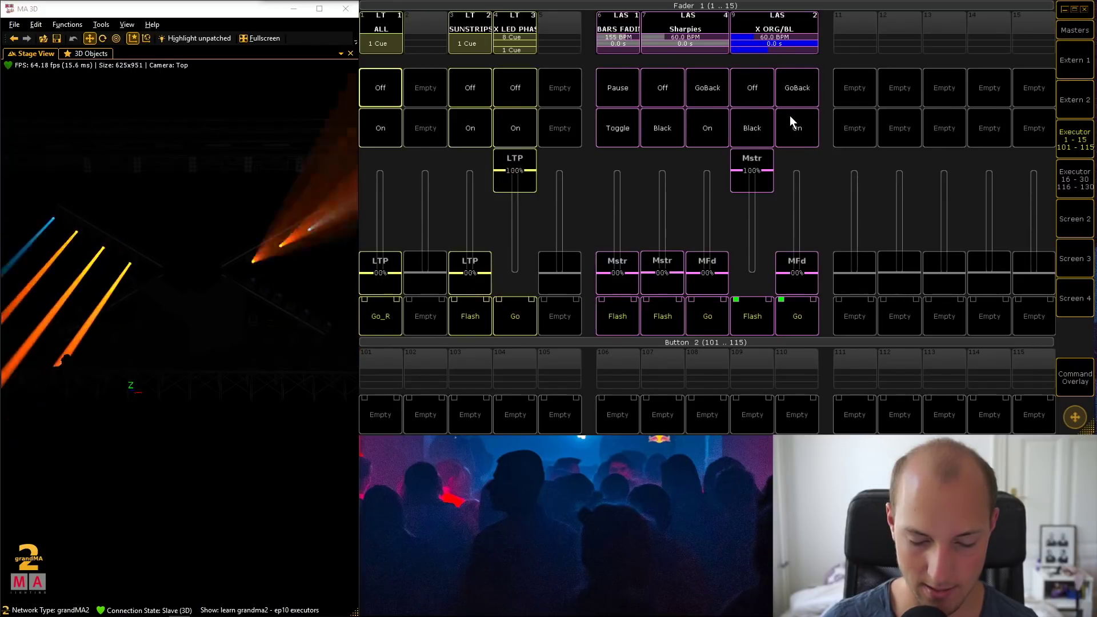
# Step: Make executor 7's second fader a Speed fader and raise the Sharpies master to 100%
pyautogui.click(1075, 377)
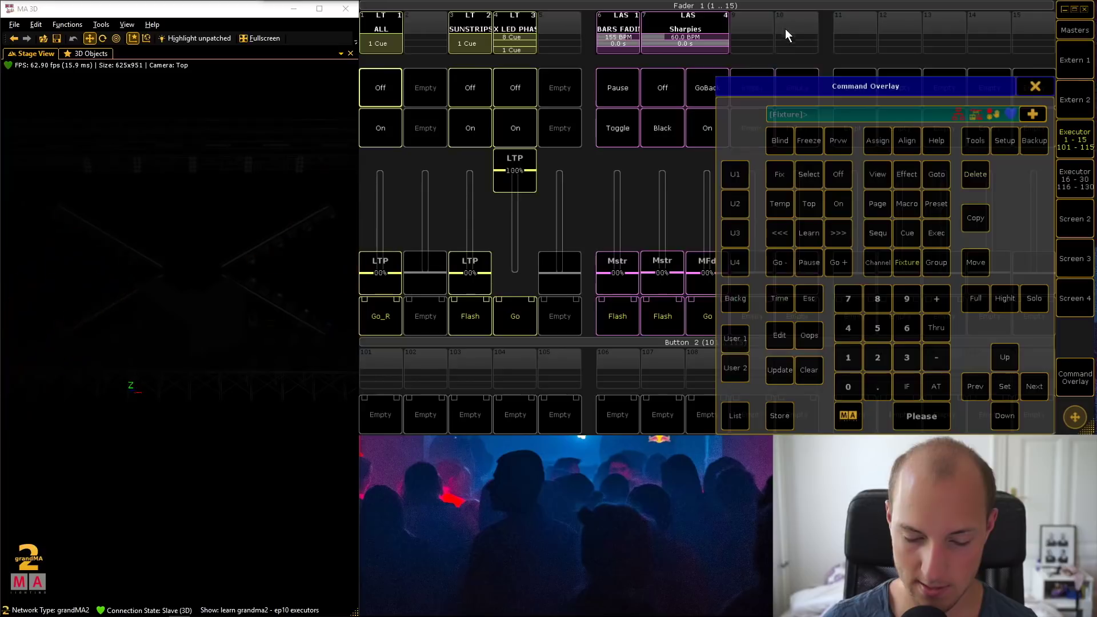
pyautogui.click(1035, 87)
pyautogui.click(1075, 378)
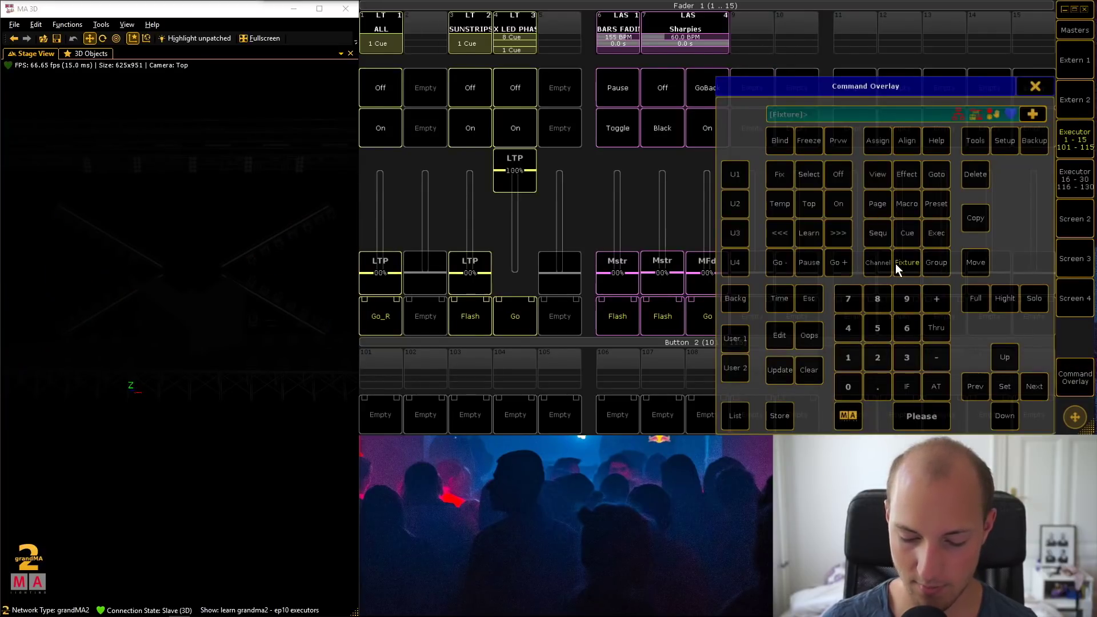
pyautogui.click(878, 143)
pyautogui.click(698, 35)
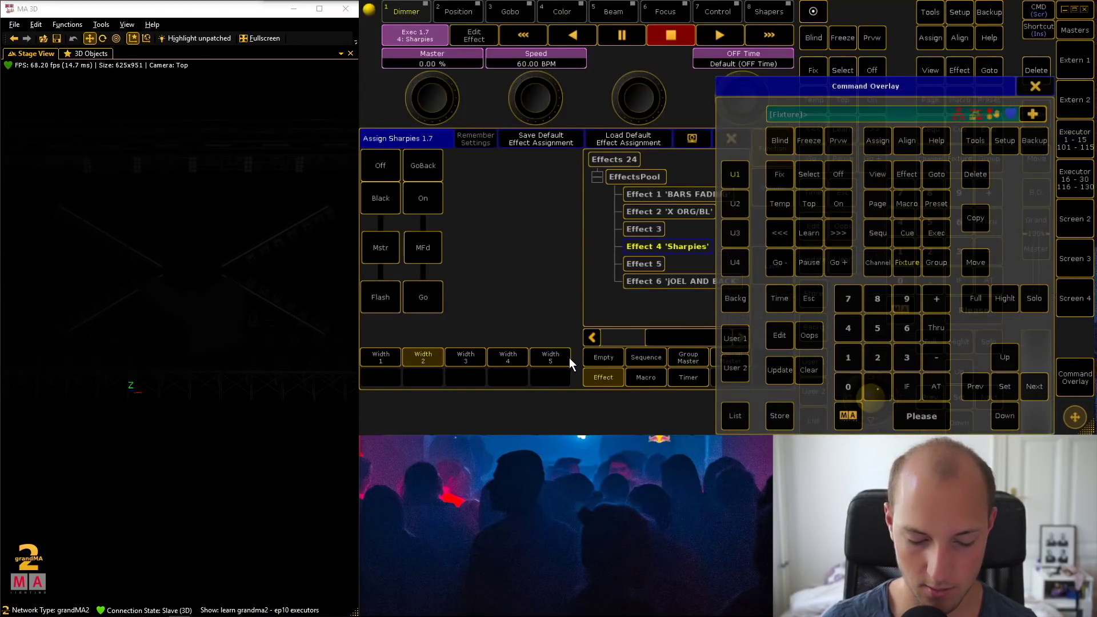
pyautogui.click(428, 250)
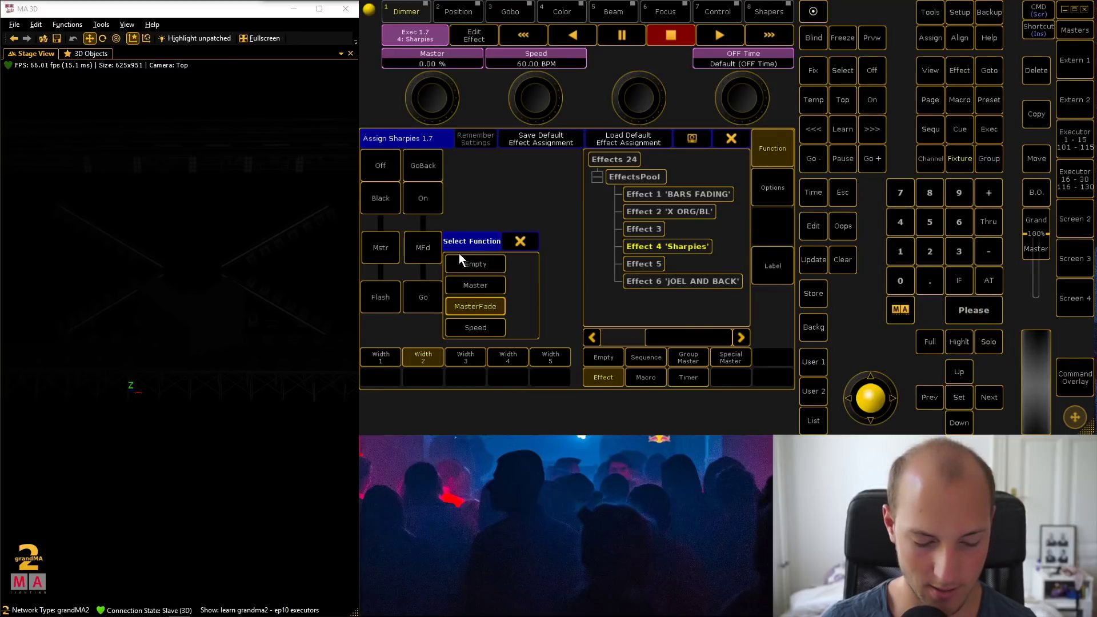
pyautogui.click(488, 323)
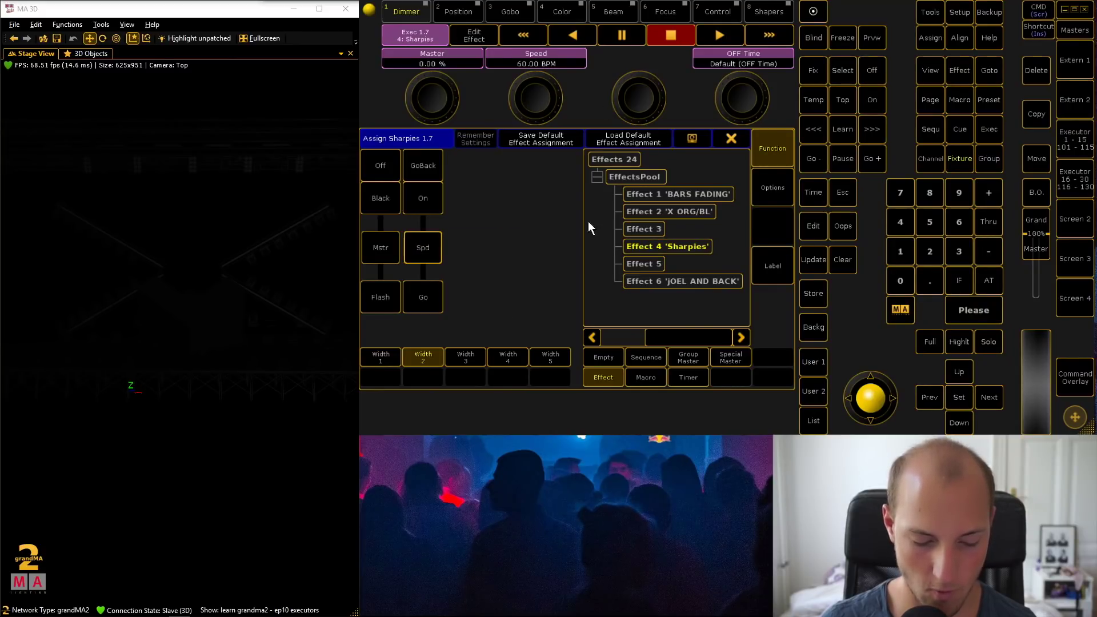
pyautogui.click(732, 135)
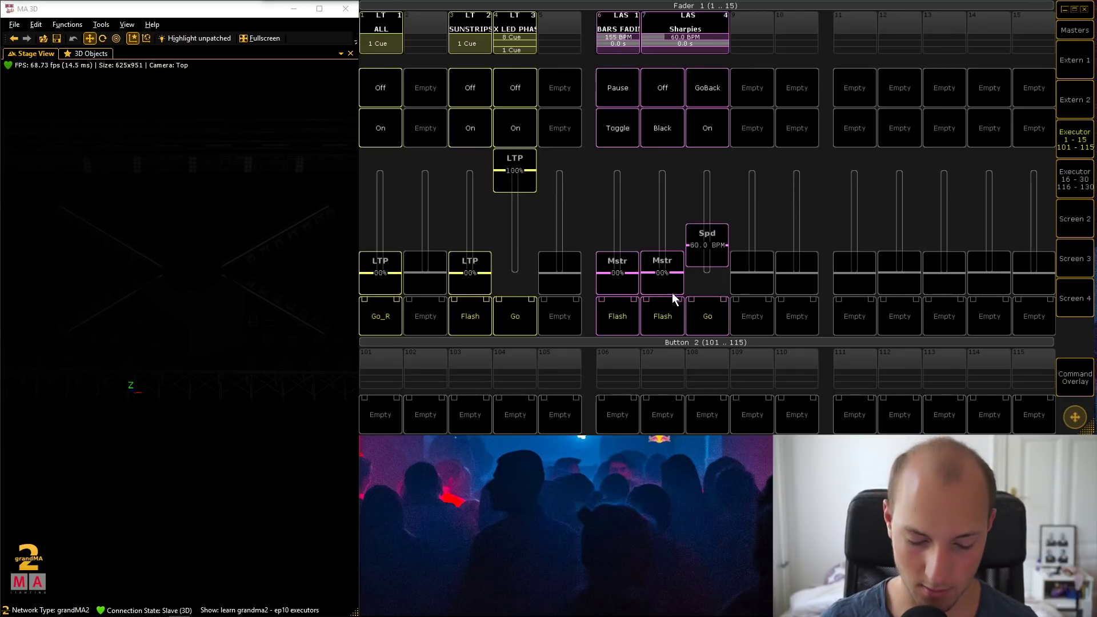
pyautogui.moveTo(670, 293); pyautogui.dragTo(669, 191)
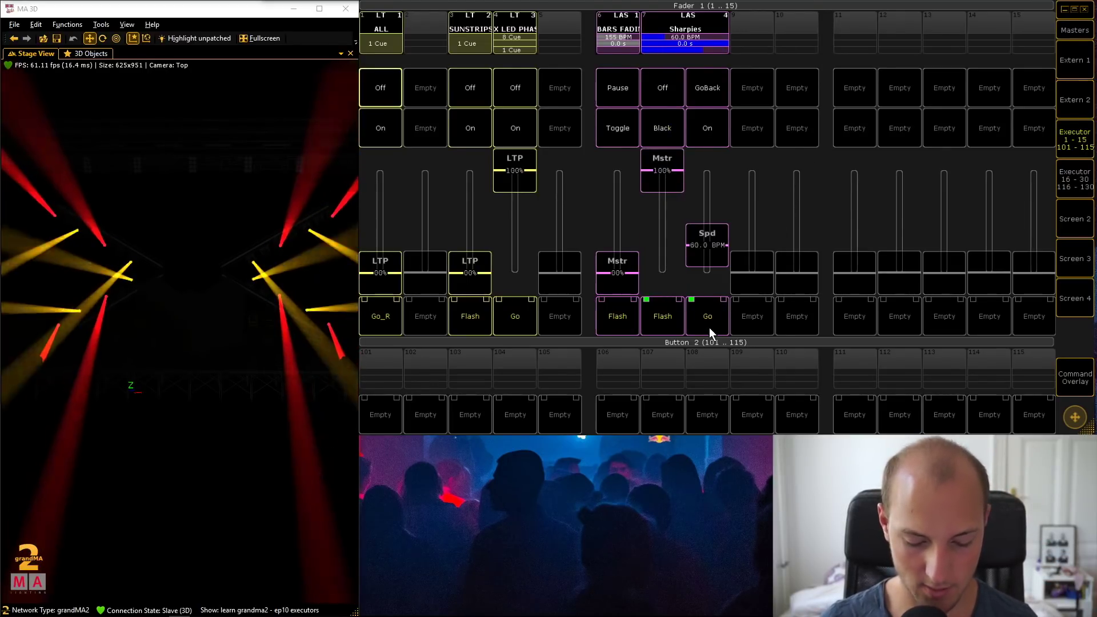
# Step: Pull the Sharpies master to zero and test its Go, Off, On and Black buttons
pyautogui.click(667, 323)
pyautogui.moveTo(661, 196); pyautogui.dragTo(677, 416)
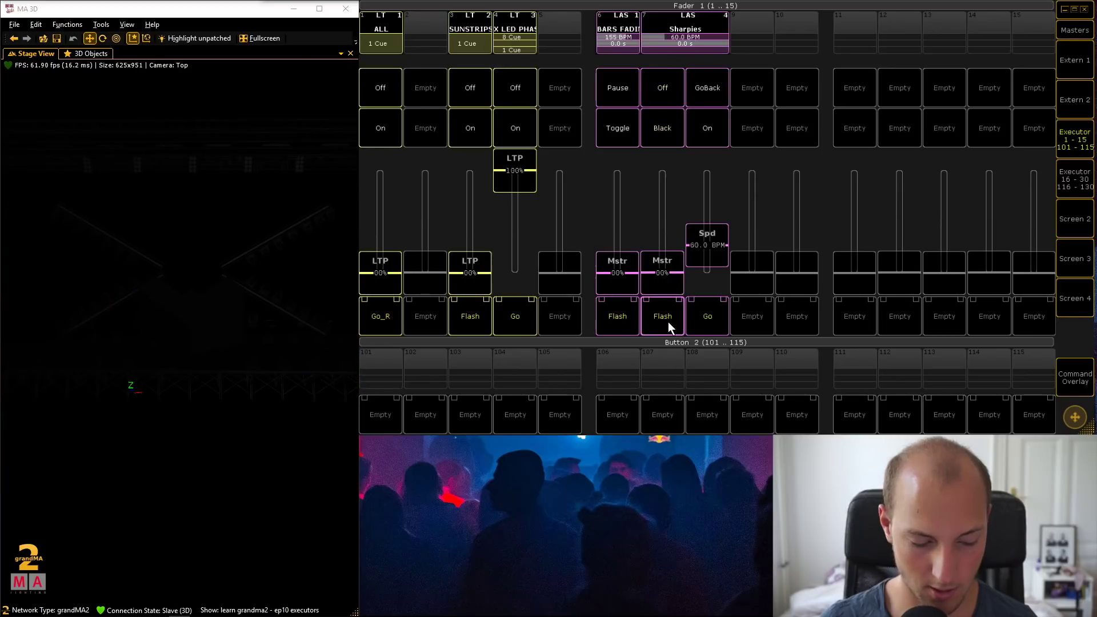
pyautogui.click(701, 326)
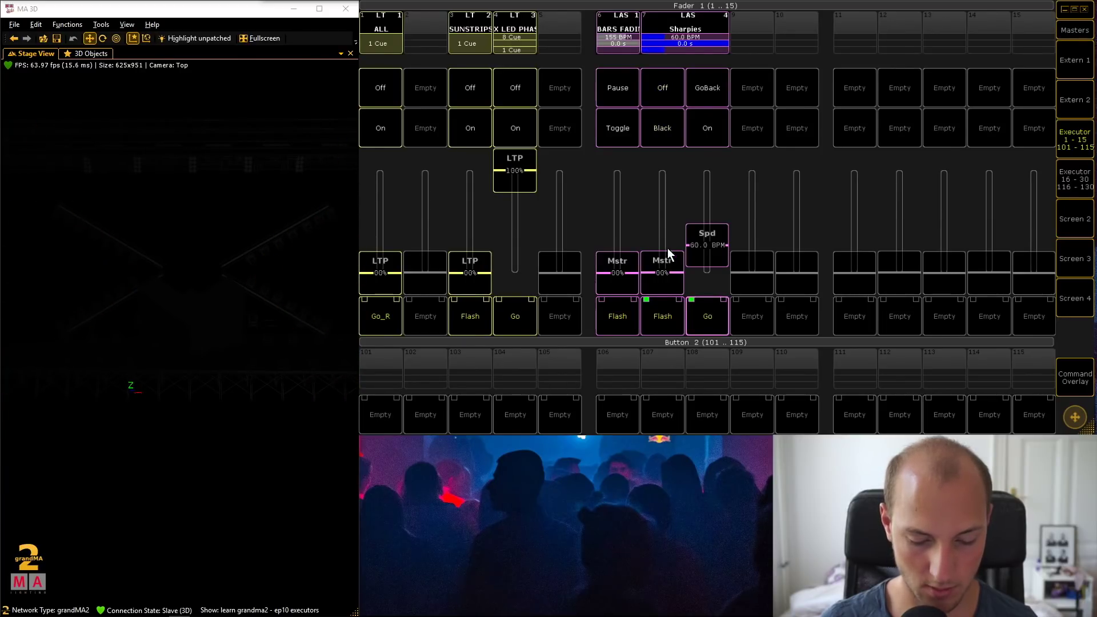
pyautogui.click(669, 93)
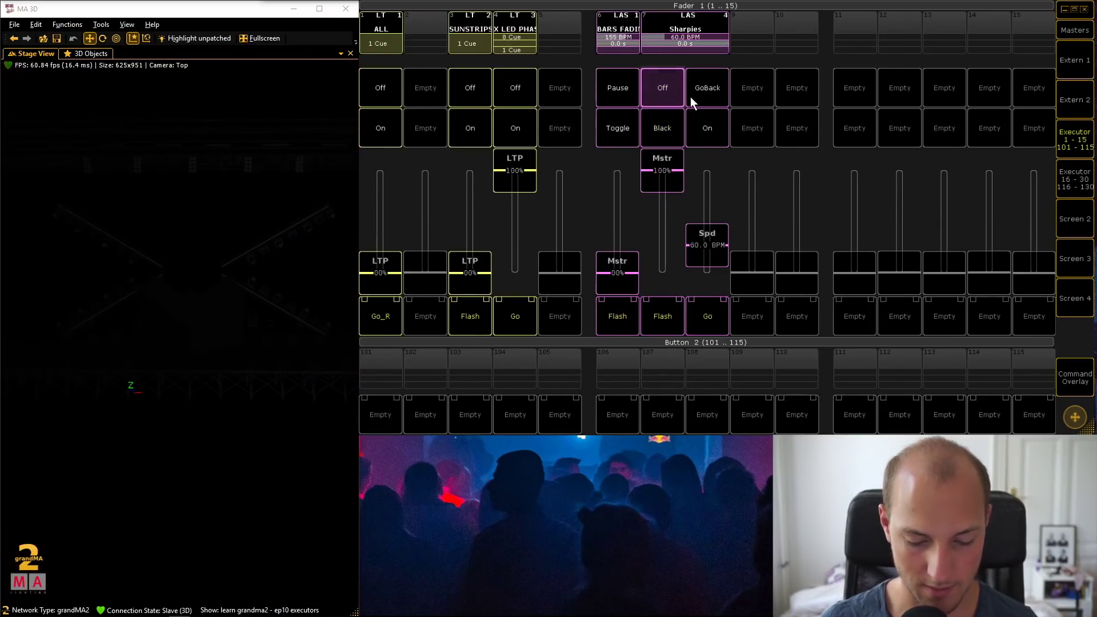
pyautogui.click(718, 131)
pyautogui.moveTo(670, 177); pyautogui.dragTo(668, 188)
pyautogui.click(658, 121)
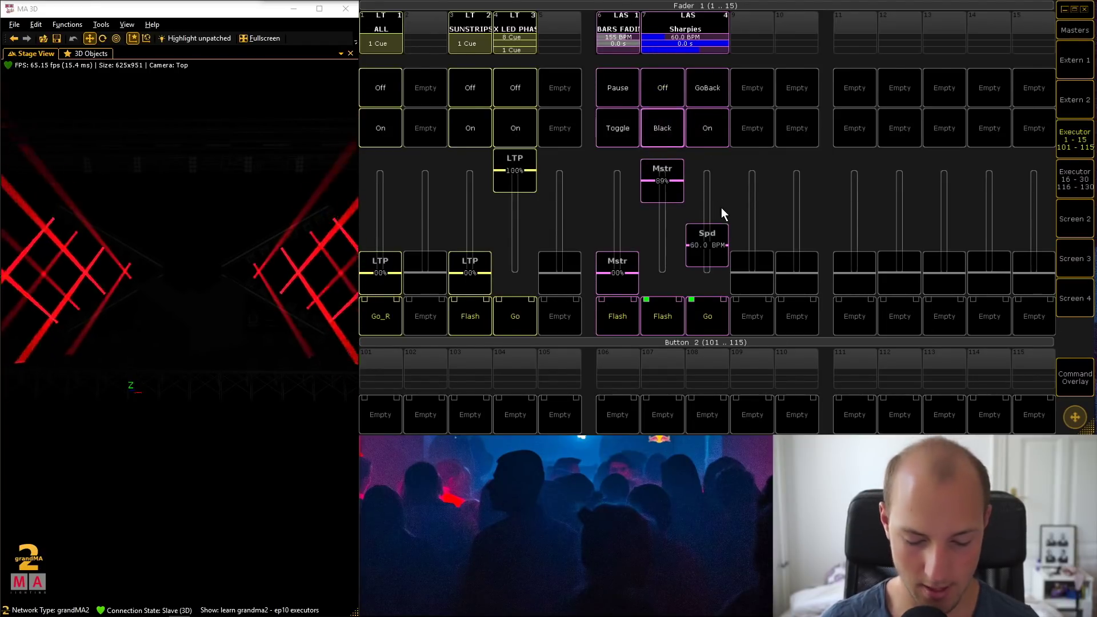
# Step: Speed the Sharpies effect up to about 220 BPM with the master near 83%
pyautogui.moveTo(709, 243); pyautogui.dragTo(718, 204)
pyautogui.scroll(-4, 674, 189)
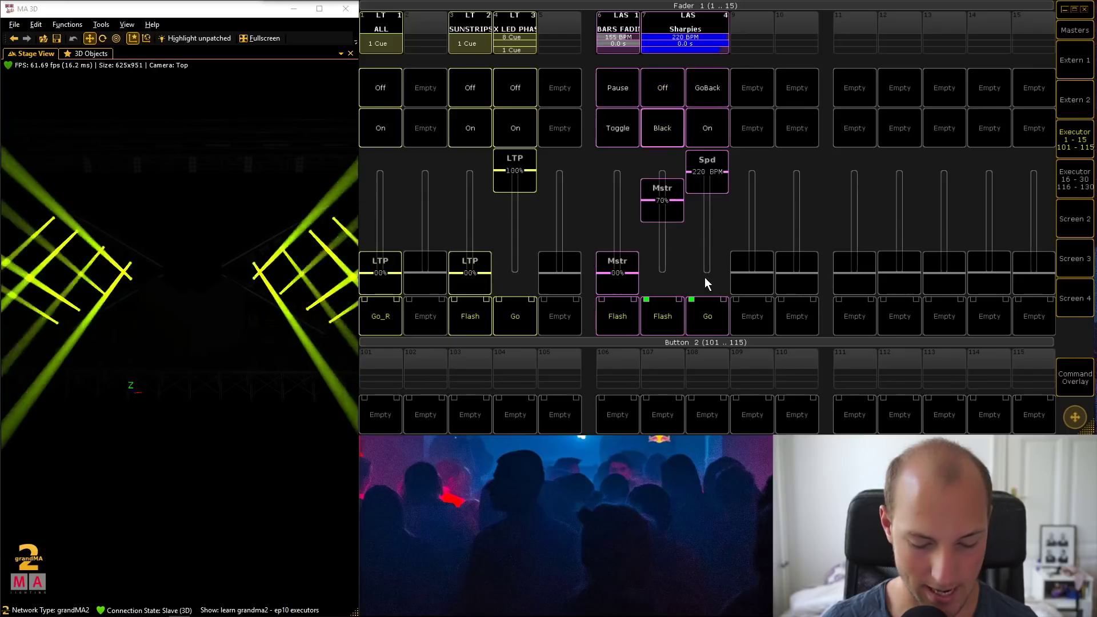
pyautogui.scroll(-3, 677, 216)
pyautogui.scroll(6, 670, 206)
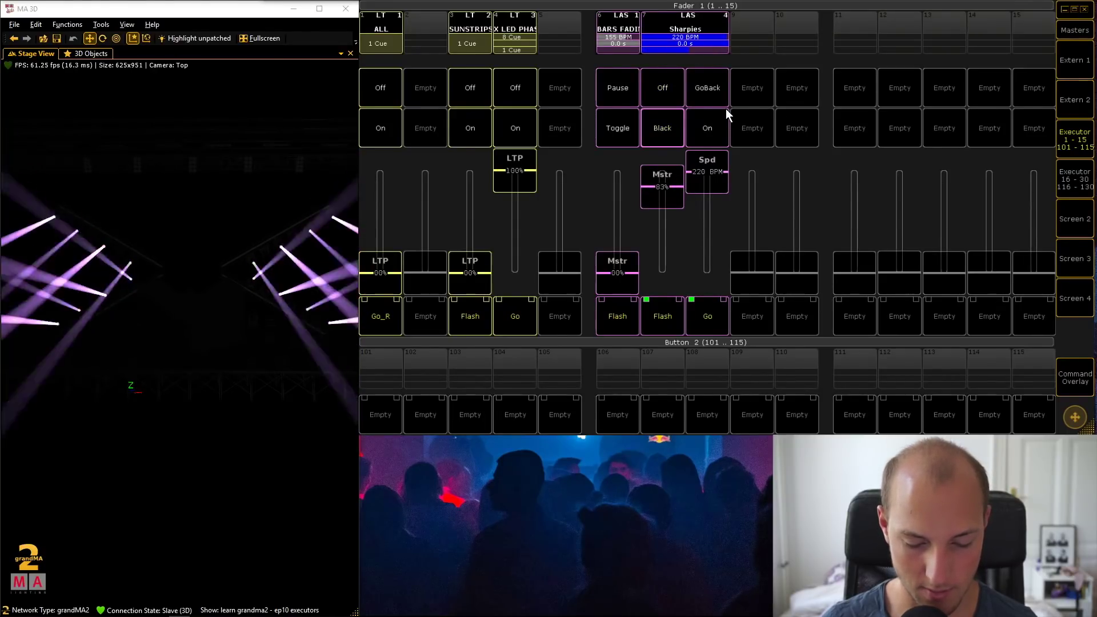
# Step: Reassign the Sharpies buttons: Black becomes On, the second On becomes Learn, GoBack becomes Black
pyautogui.click(681, 21)
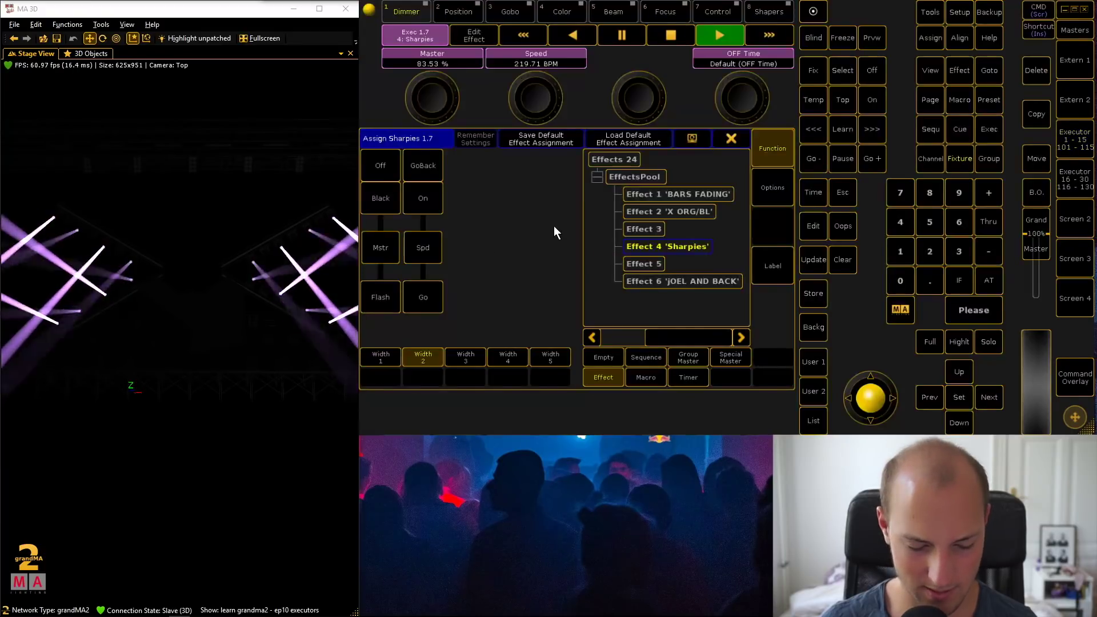
pyautogui.click(396, 199)
pyautogui.click(533, 331)
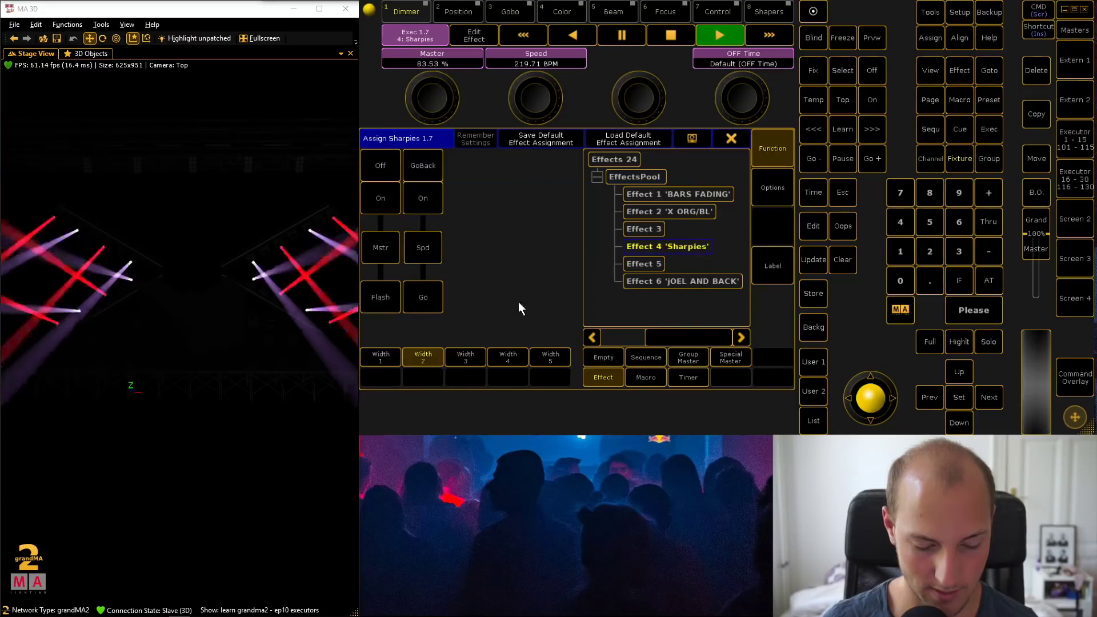
pyautogui.click(423, 198)
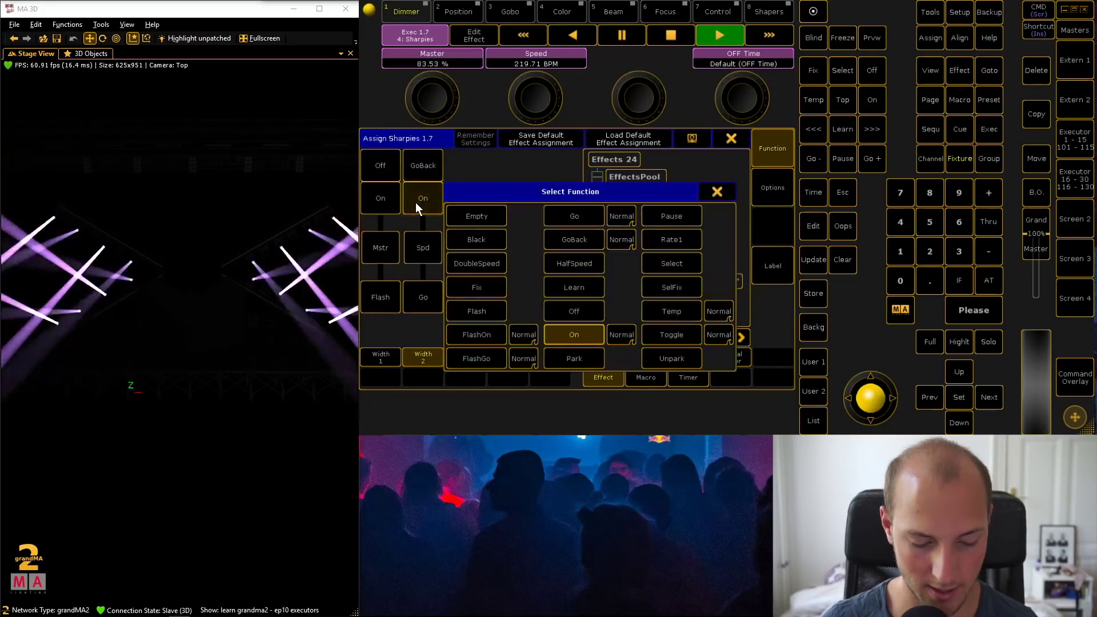
pyautogui.click(564, 288)
pyautogui.click(427, 158)
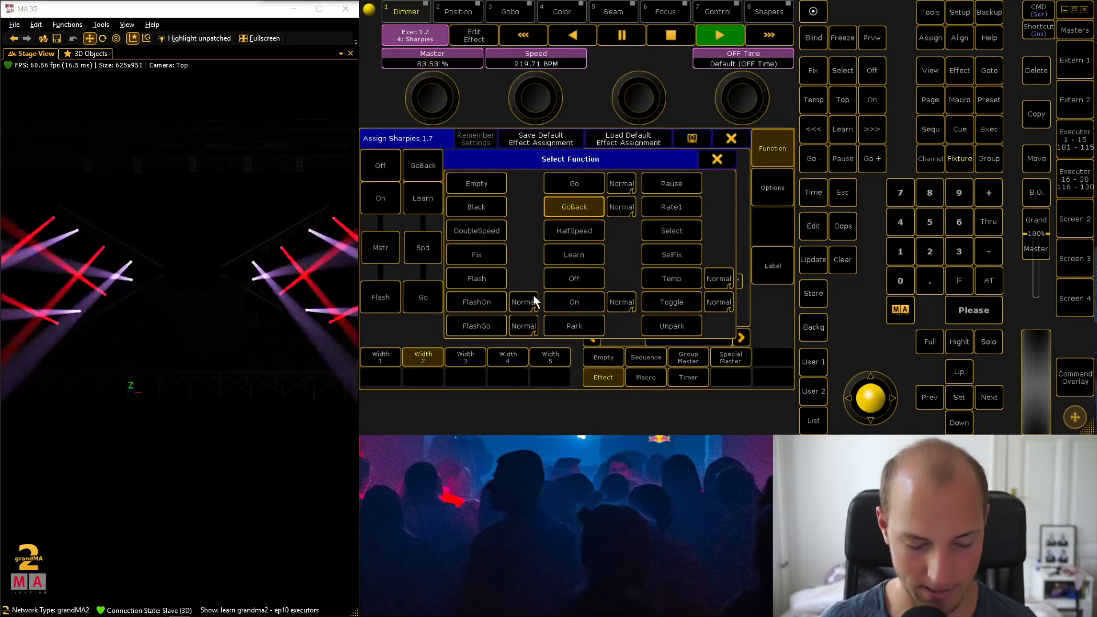
pyautogui.click(477, 203)
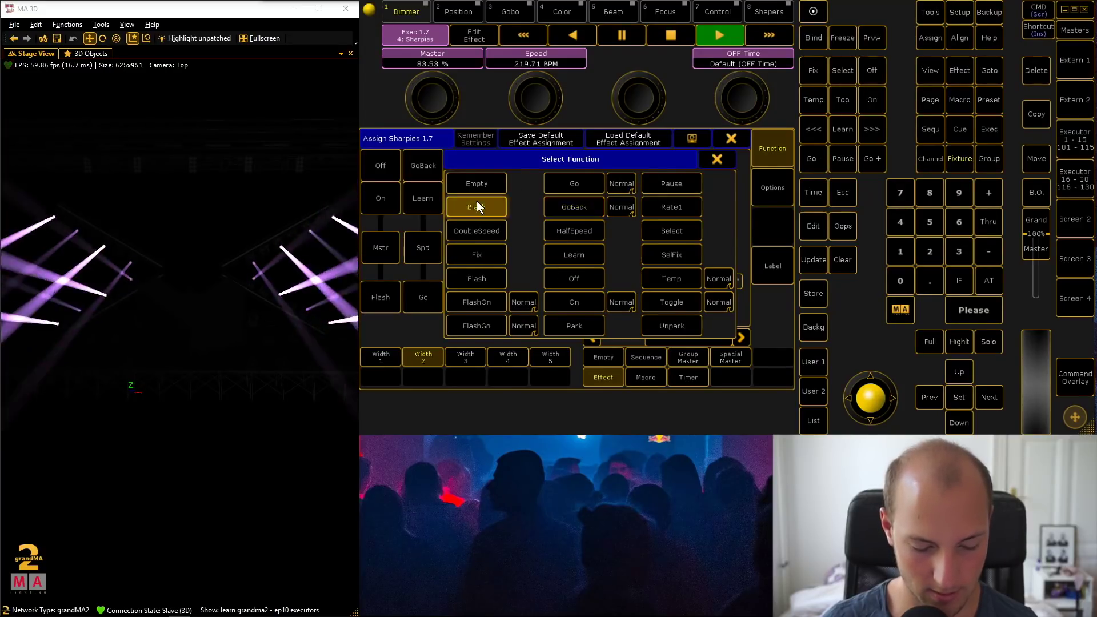
pyautogui.click(731, 137)
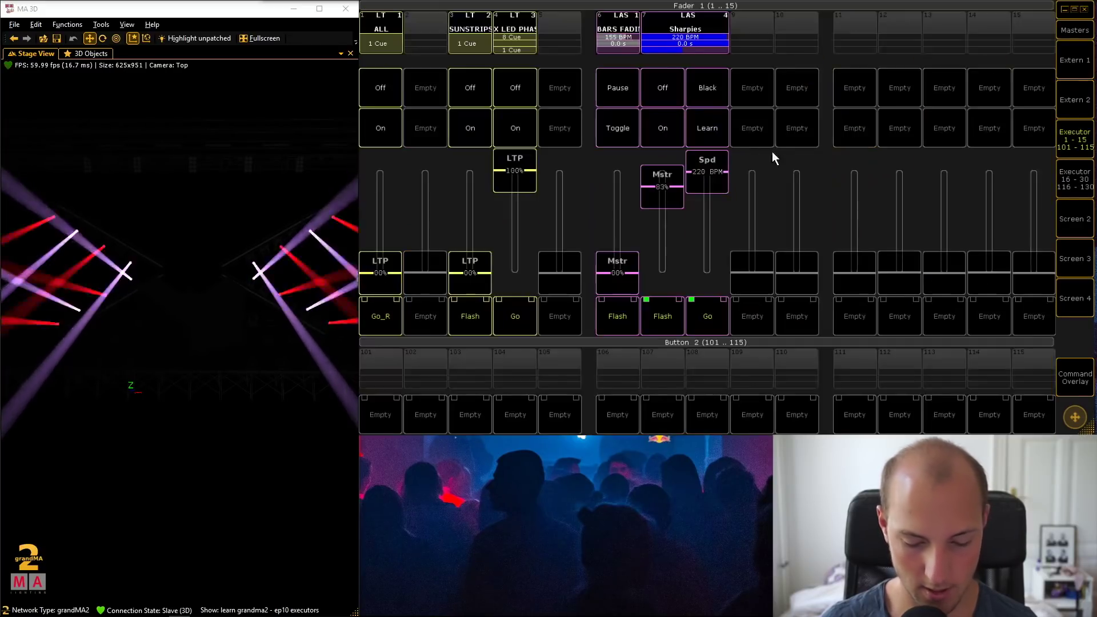
# Step: Test the blackout, tap Learn to set 88.4 BPM, and bring the Sharpies master to 100%
pyautogui.click(713, 85)
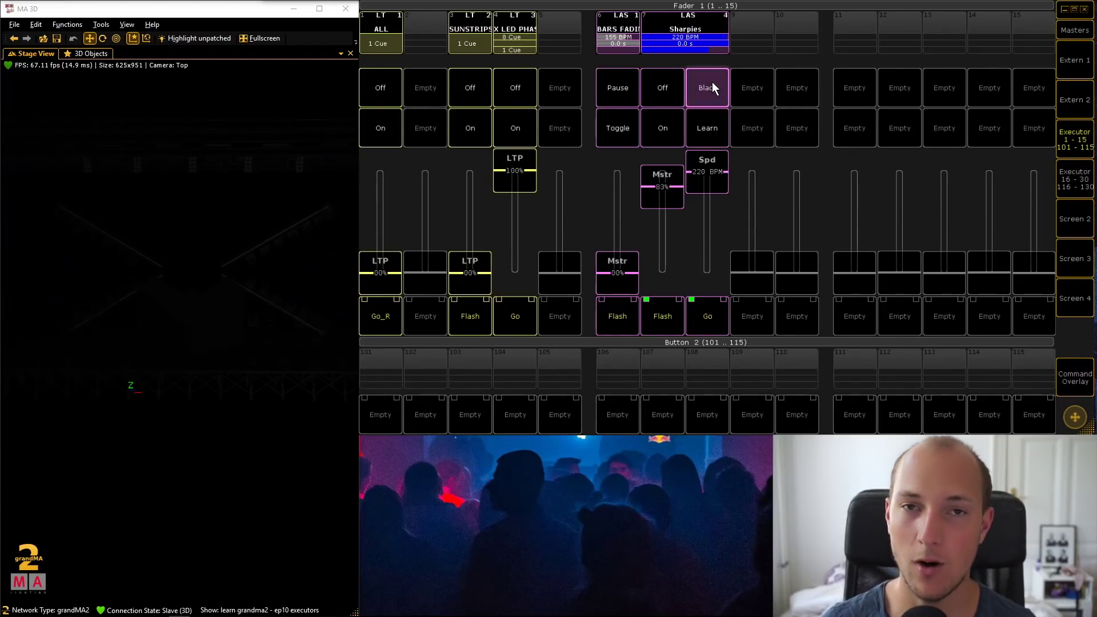
pyautogui.click(712, 86)
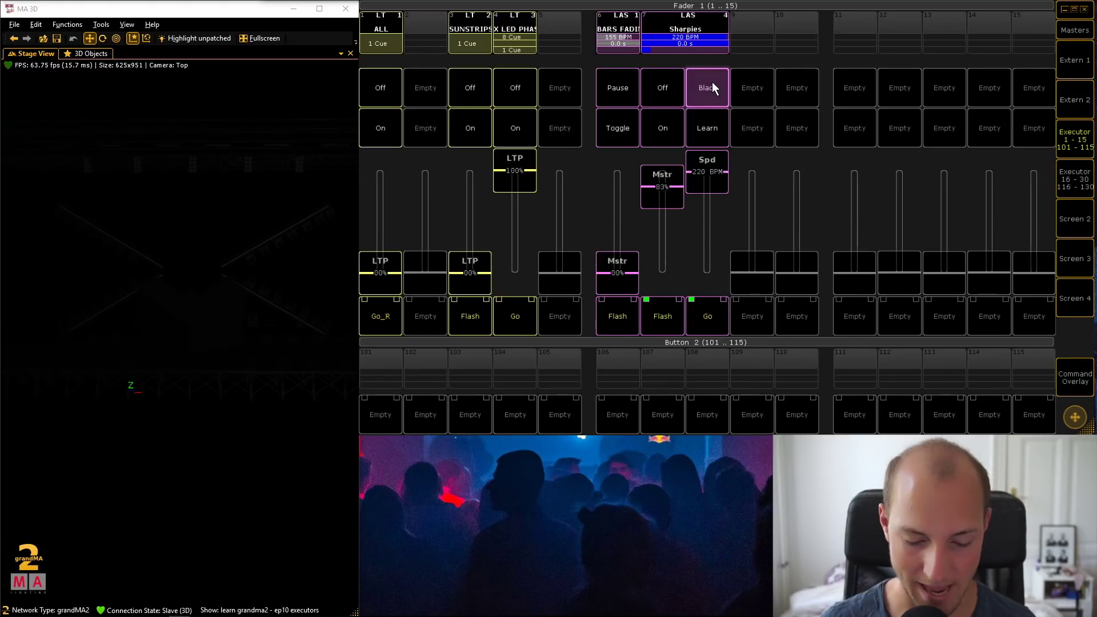
pyautogui.click(714, 135)
pyautogui.click(714, 134)
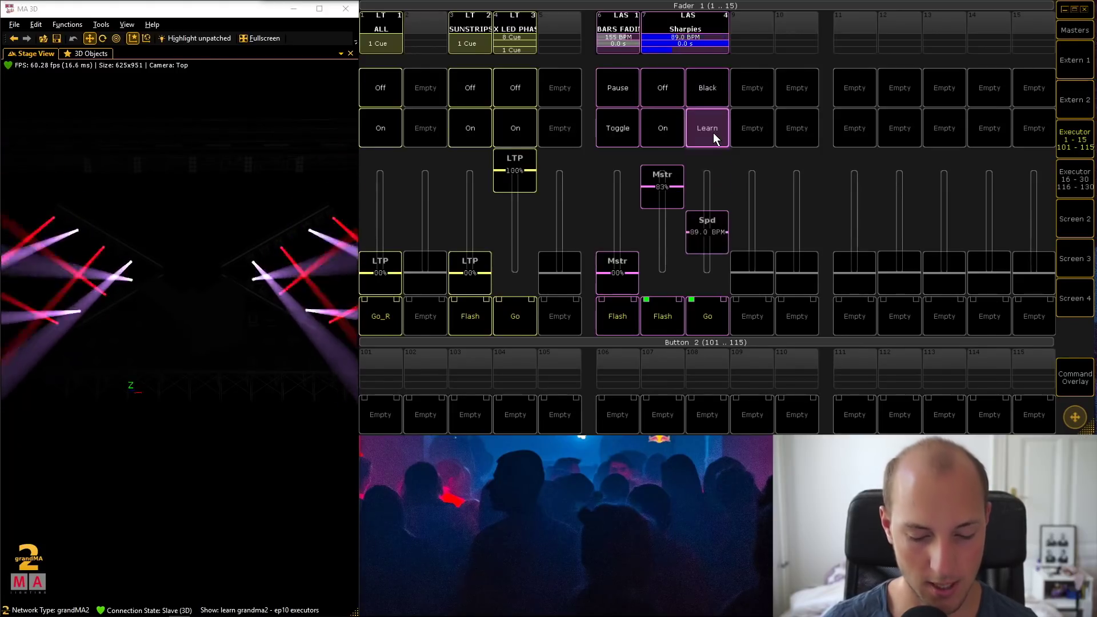
pyautogui.click(714, 132)
pyautogui.click(713, 132)
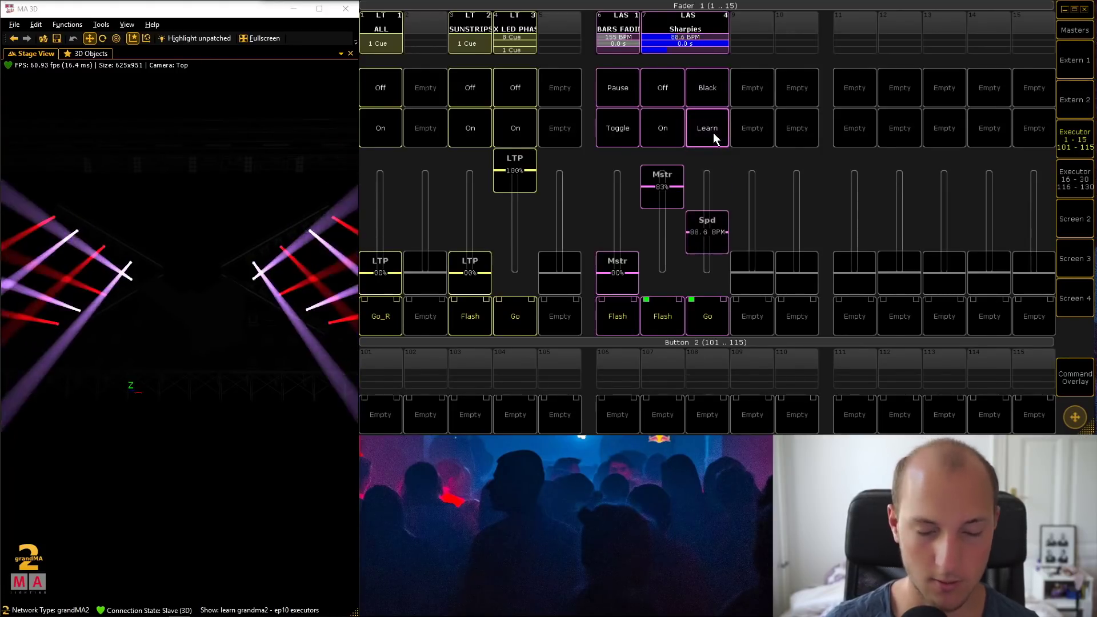
pyautogui.click(713, 132)
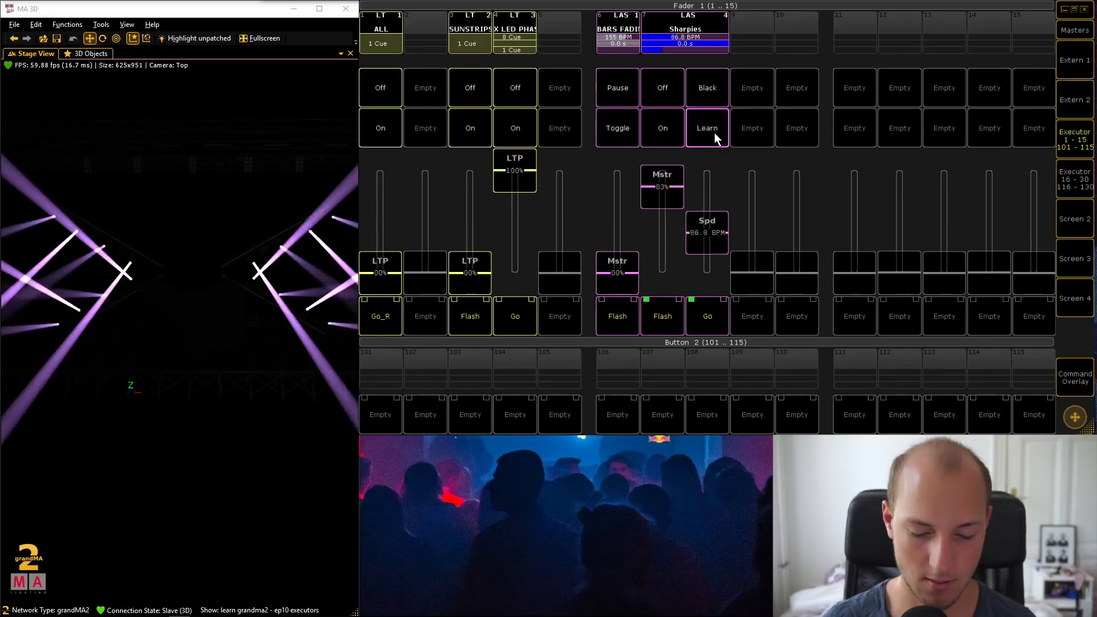
pyautogui.click(713, 132)
pyautogui.moveTo(676, 189); pyautogui.dragTo(667, 160)
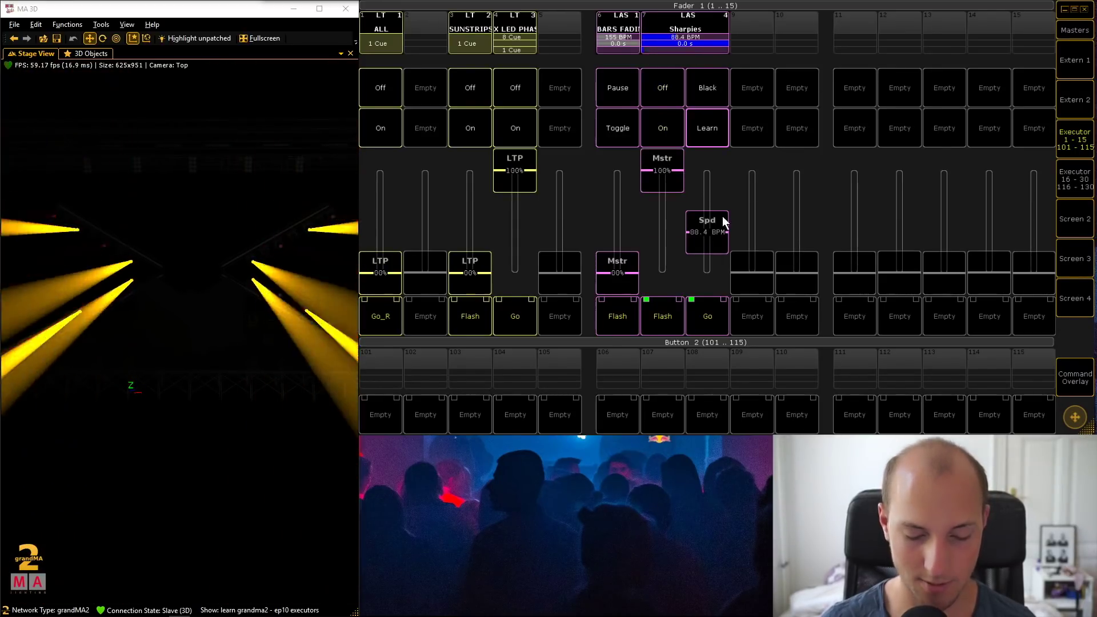
# Step: Copy Sharpies executor 7 onto executor 9 and raise the copy's speed
pyautogui.click(1075, 378)
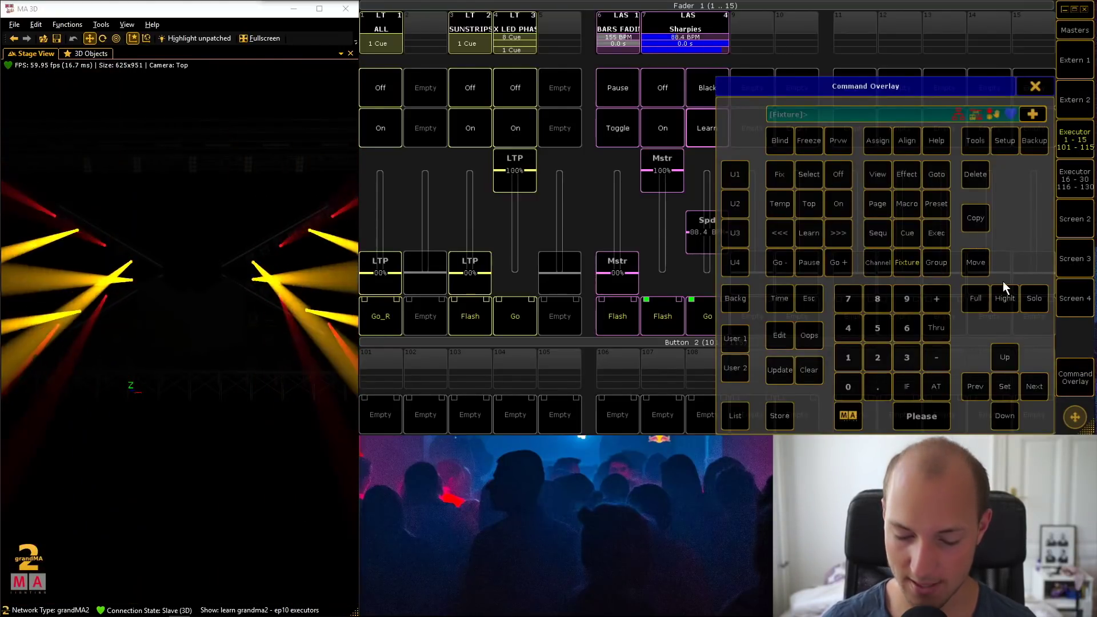
pyautogui.click(976, 221)
pyautogui.click(701, 28)
pyautogui.click(755, 24)
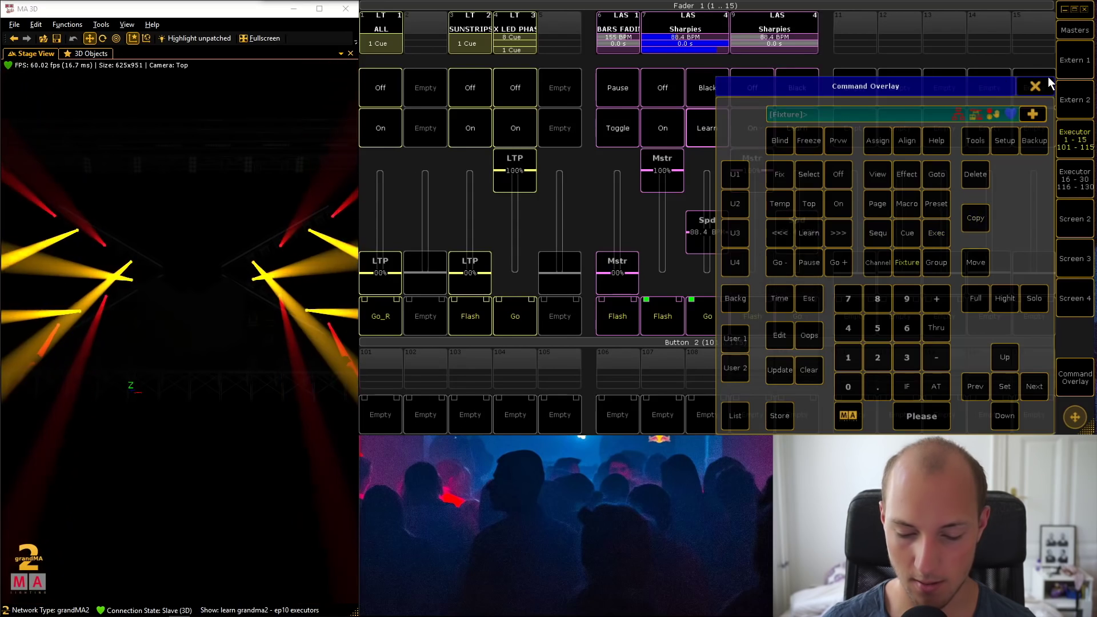
pyautogui.click(1035, 86)
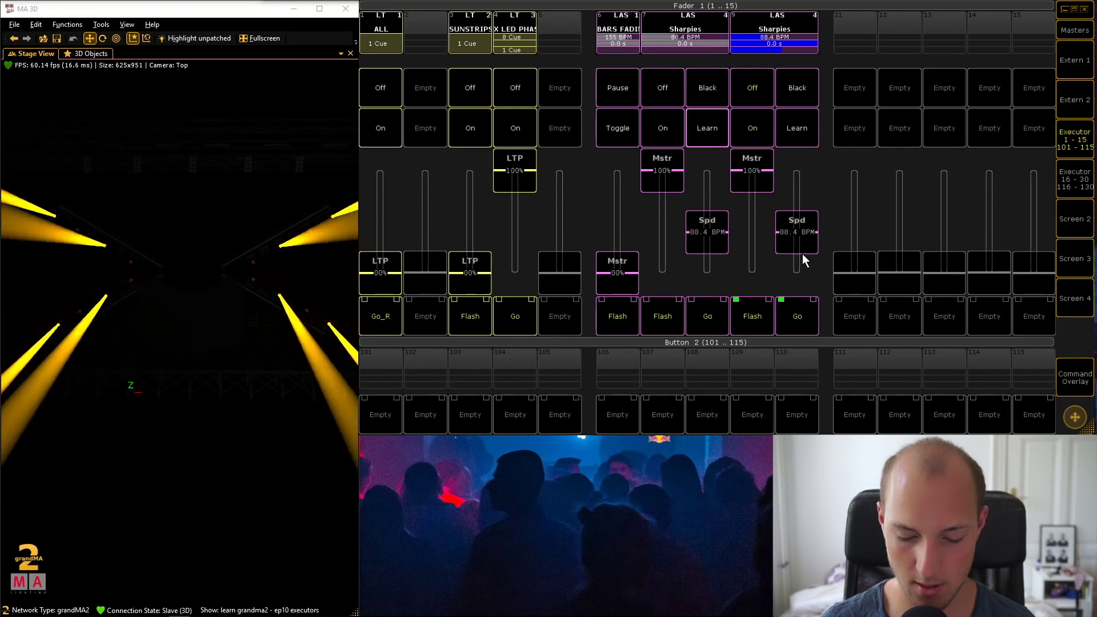
pyautogui.moveTo(803, 246); pyautogui.dragTo(813, 169)
# Step: Assign X ORG/BL to executor 9, alternate the two effects, then pull both masters to 0%
pyautogui.click(774, 15)
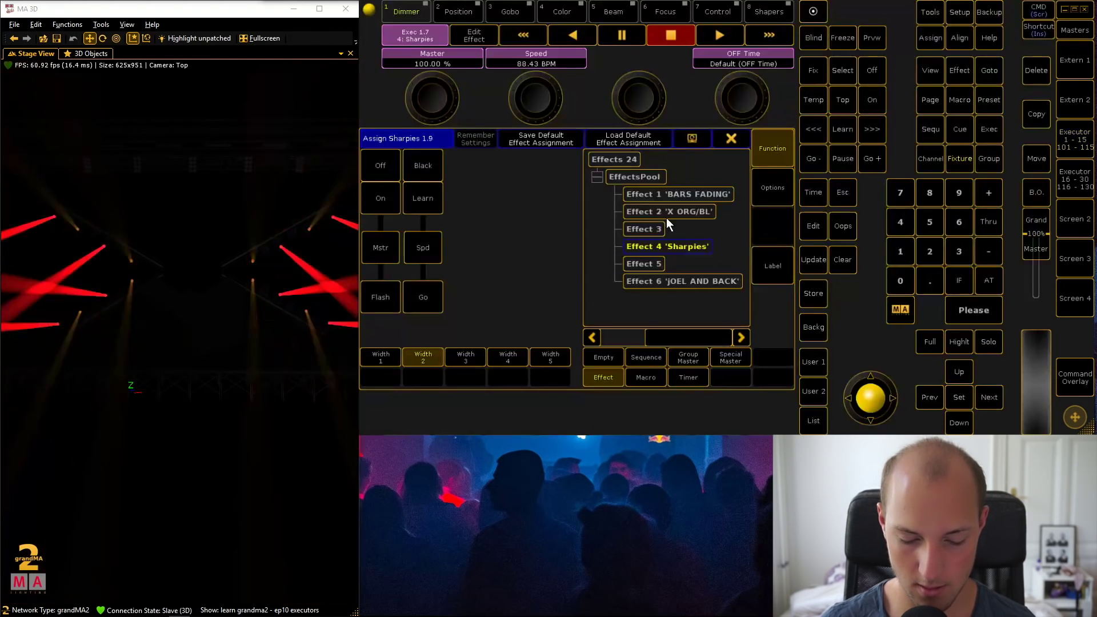
pyautogui.click(685, 210)
pyautogui.click(731, 137)
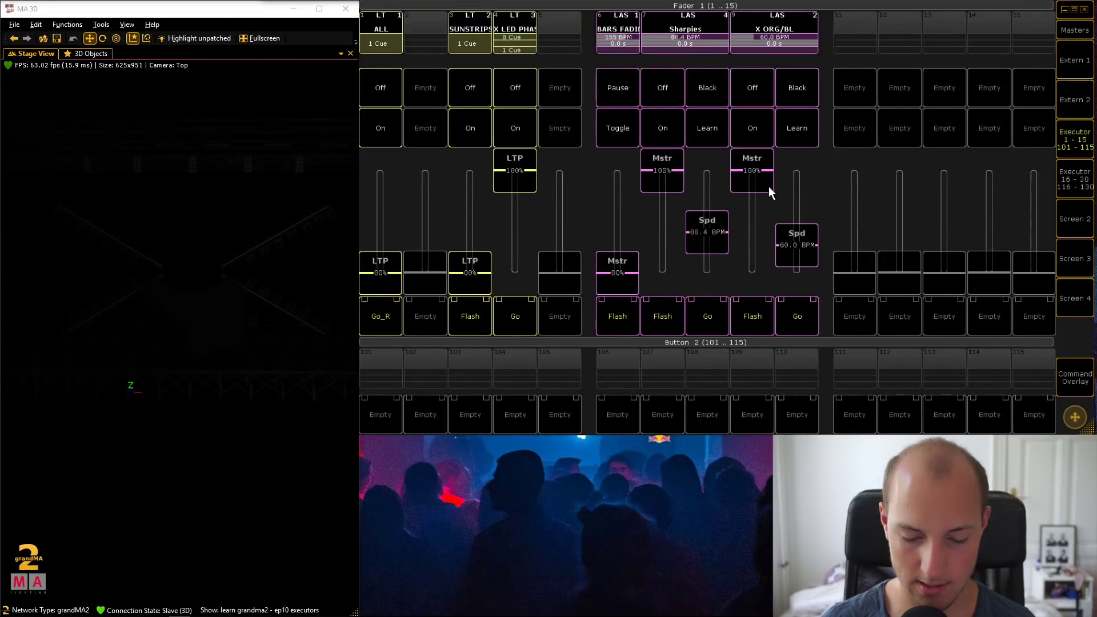
pyautogui.click(798, 323)
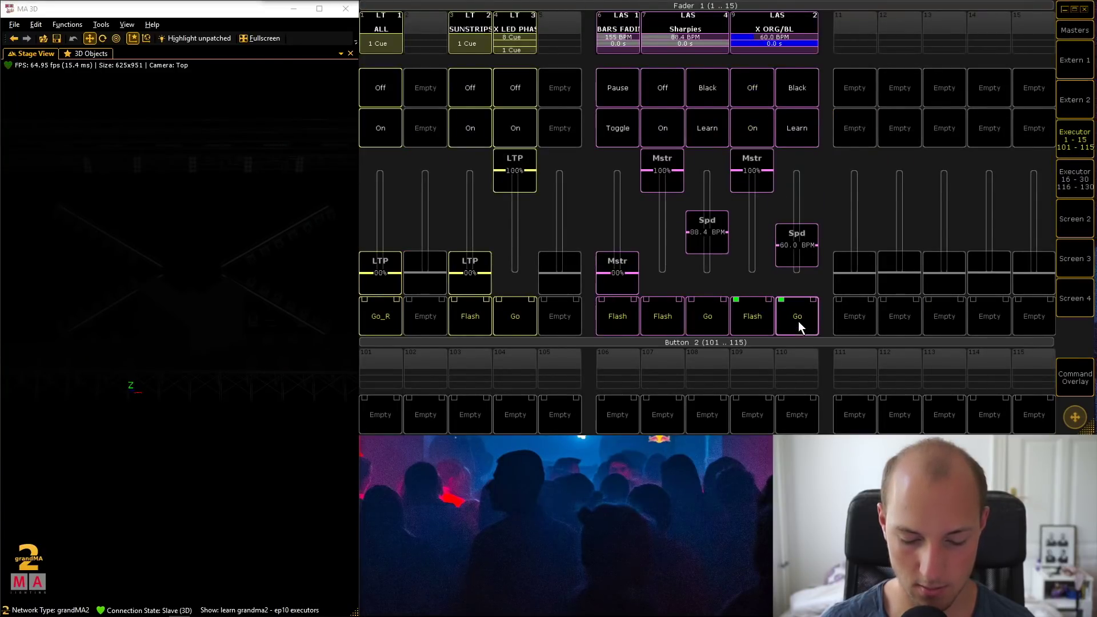
pyautogui.click(707, 317)
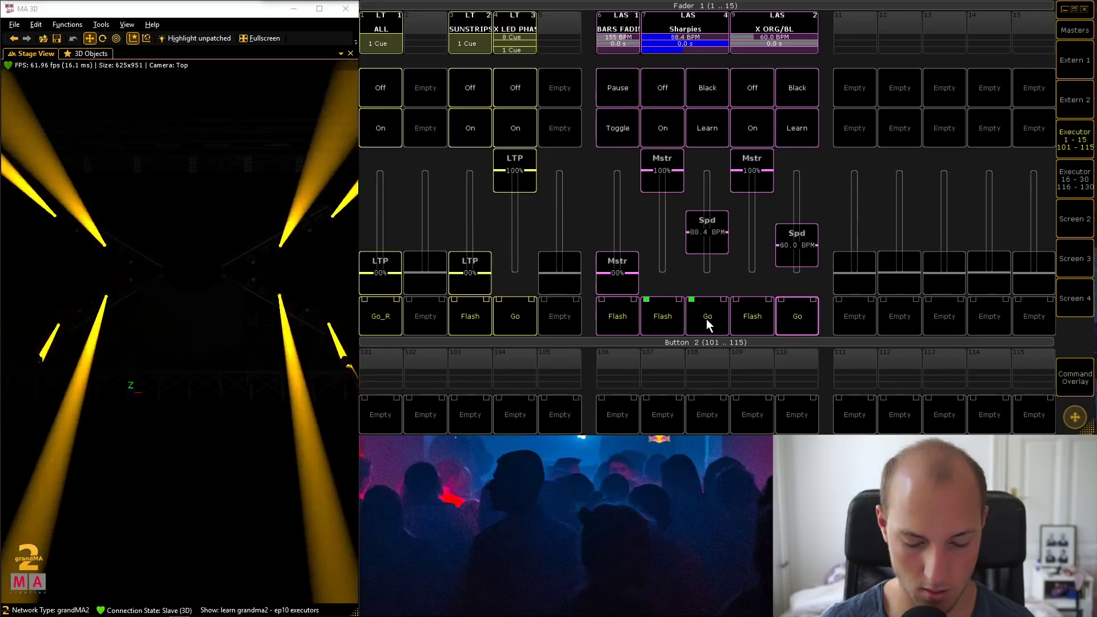
pyautogui.click(797, 321)
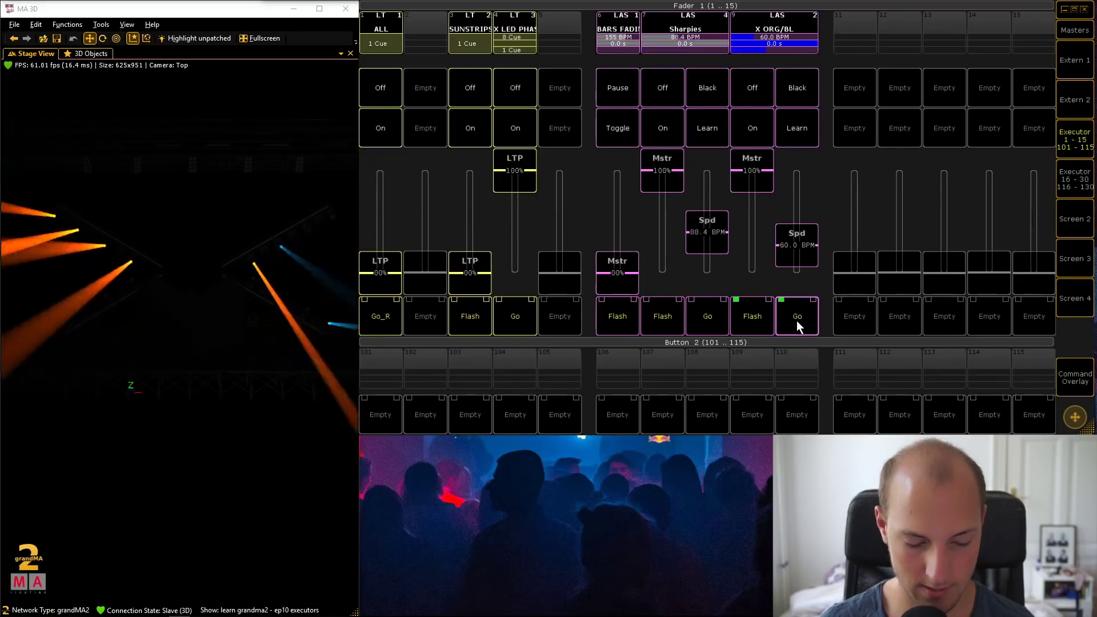
pyautogui.click(707, 319)
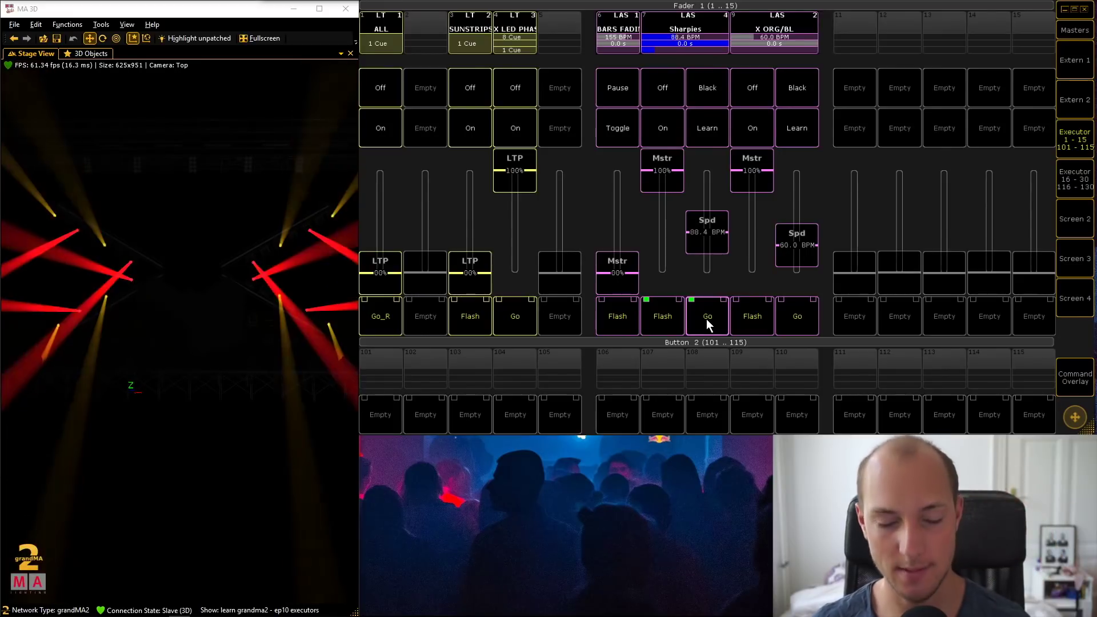
pyautogui.moveTo(752, 170); pyautogui.dragTo(752, 272)
pyautogui.moveTo(662, 170); pyautogui.dragTo(663, 273)
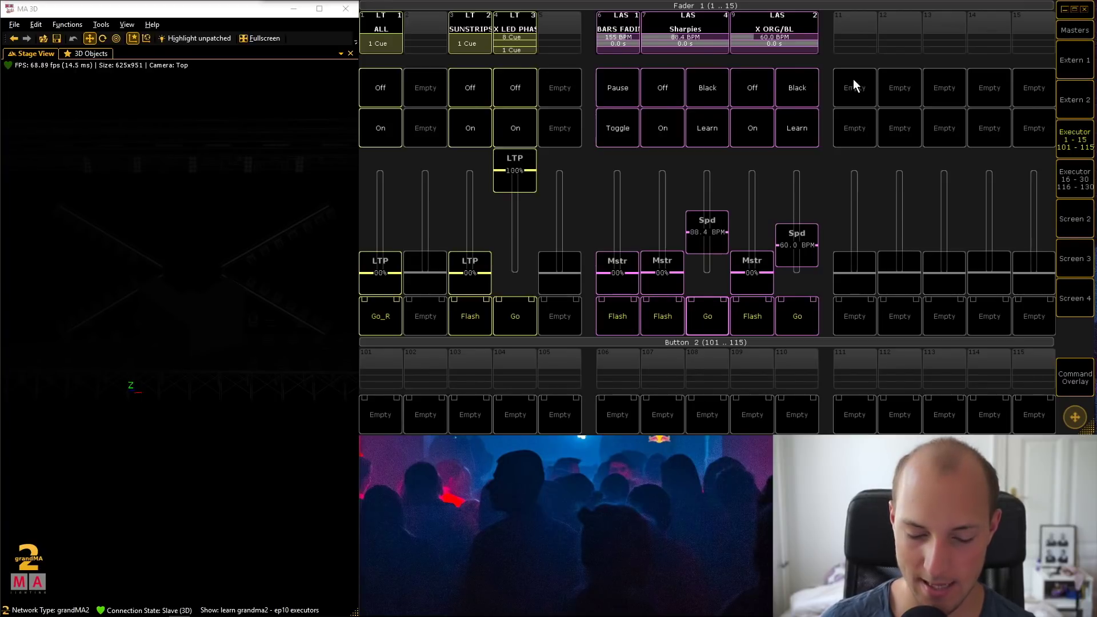
# Step: Move X ORG/BL from executor 9 to 11, then to 13 and back to 11
pyautogui.click(1076, 379)
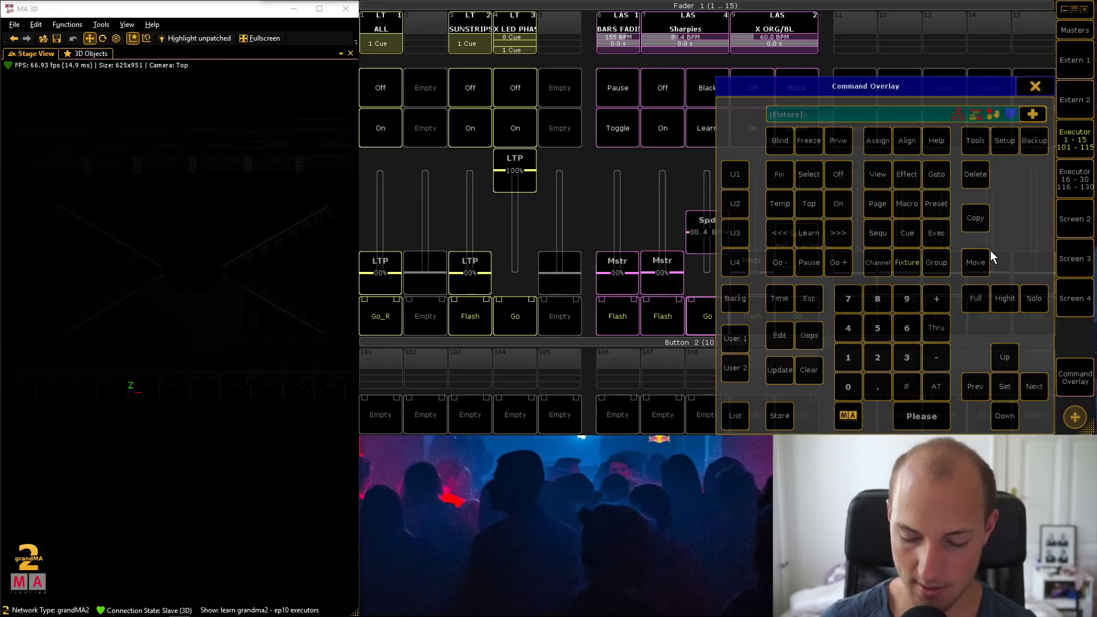
pyautogui.click(787, 22)
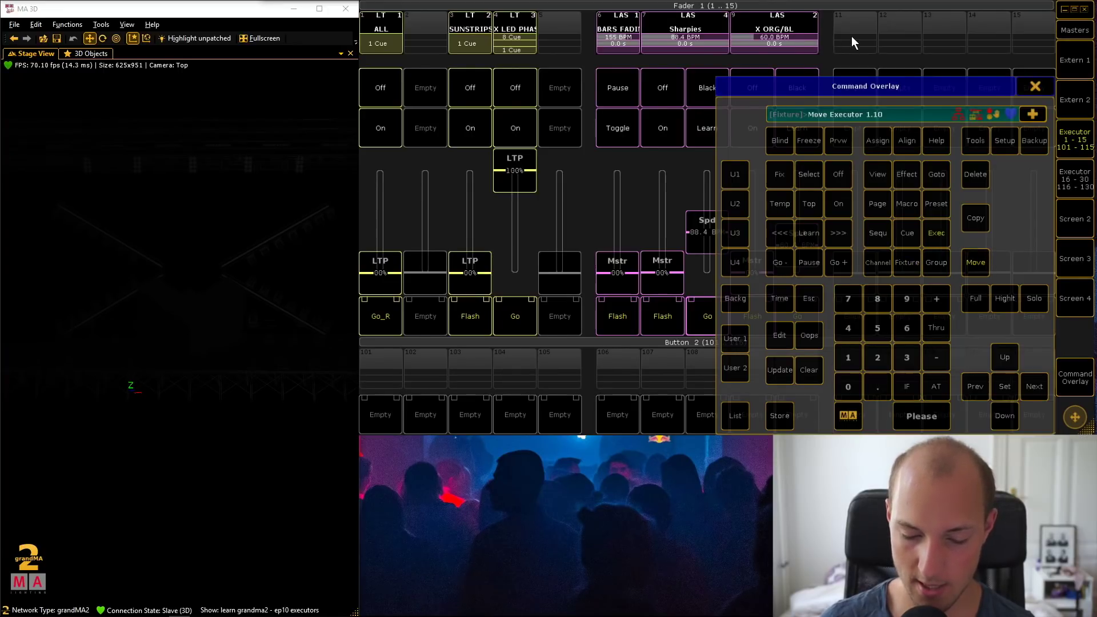
pyautogui.click(861, 19)
pyautogui.click(972, 263)
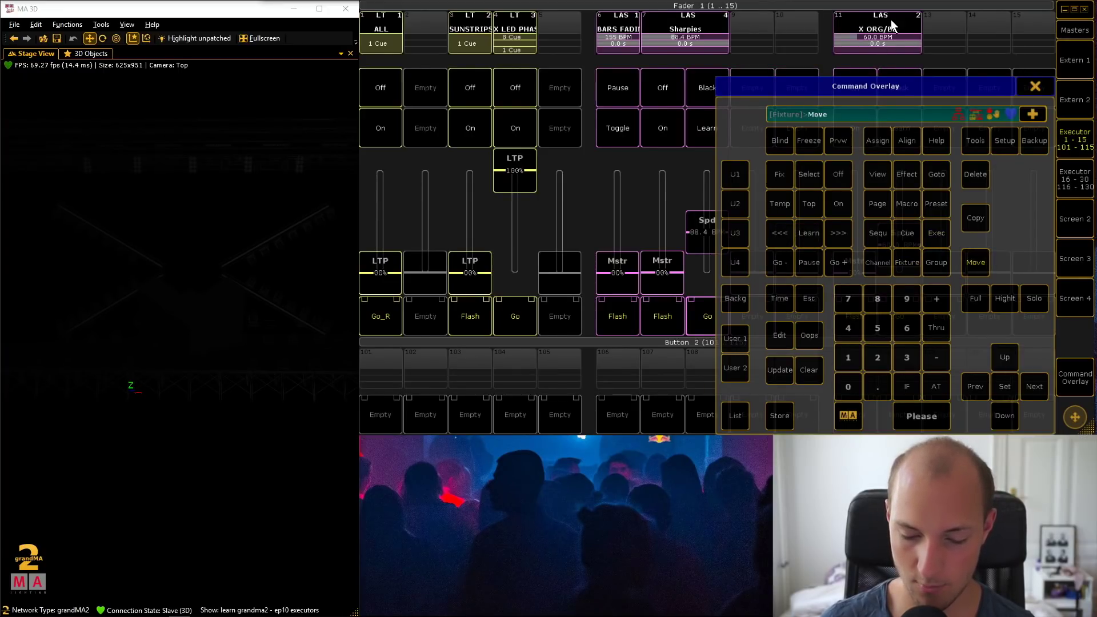
pyautogui.click(890, 19)
pyautogui.click(941, 17)
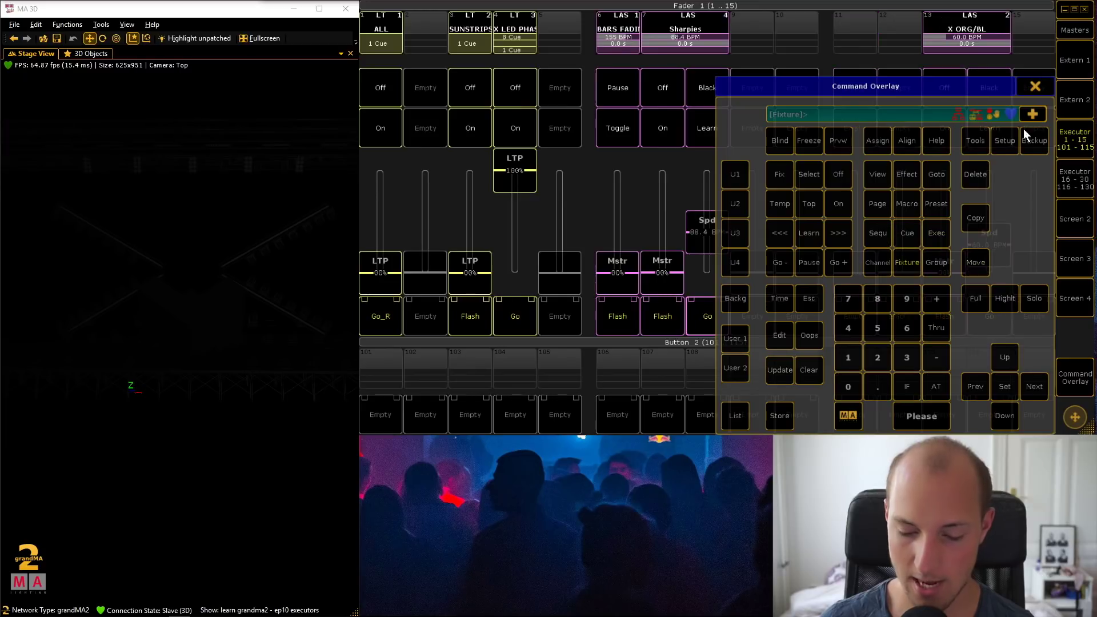
pyautogui.click(974, 264)
pyautogui.click(965, 27)
pyautogui.click(854, 23)
pyautogui.click(1036, 85)
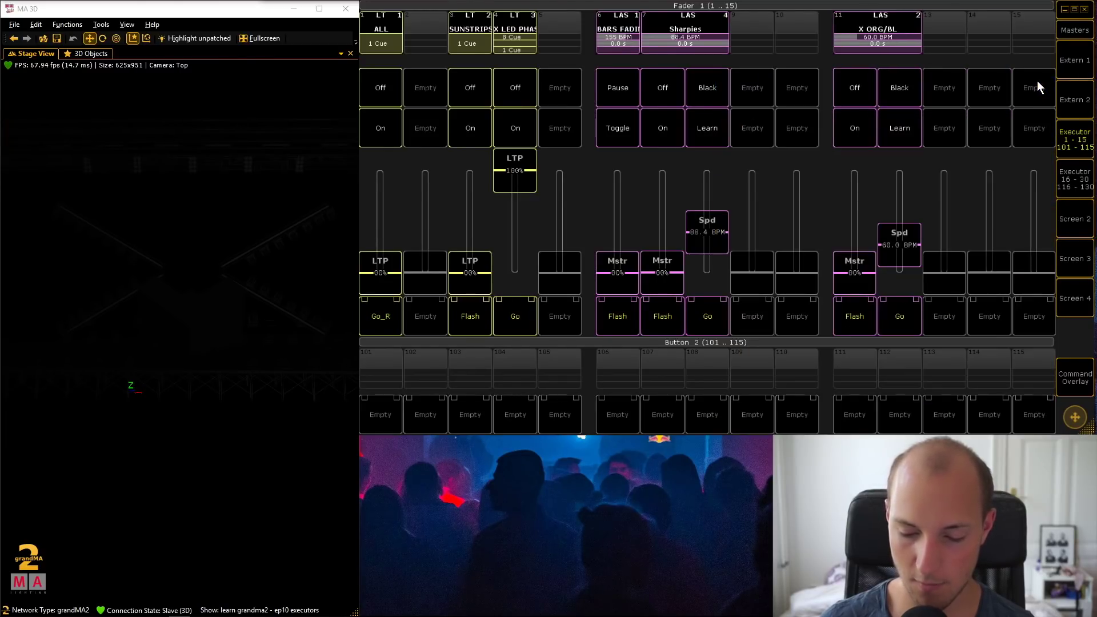
pyautogui.click(1081, 32)
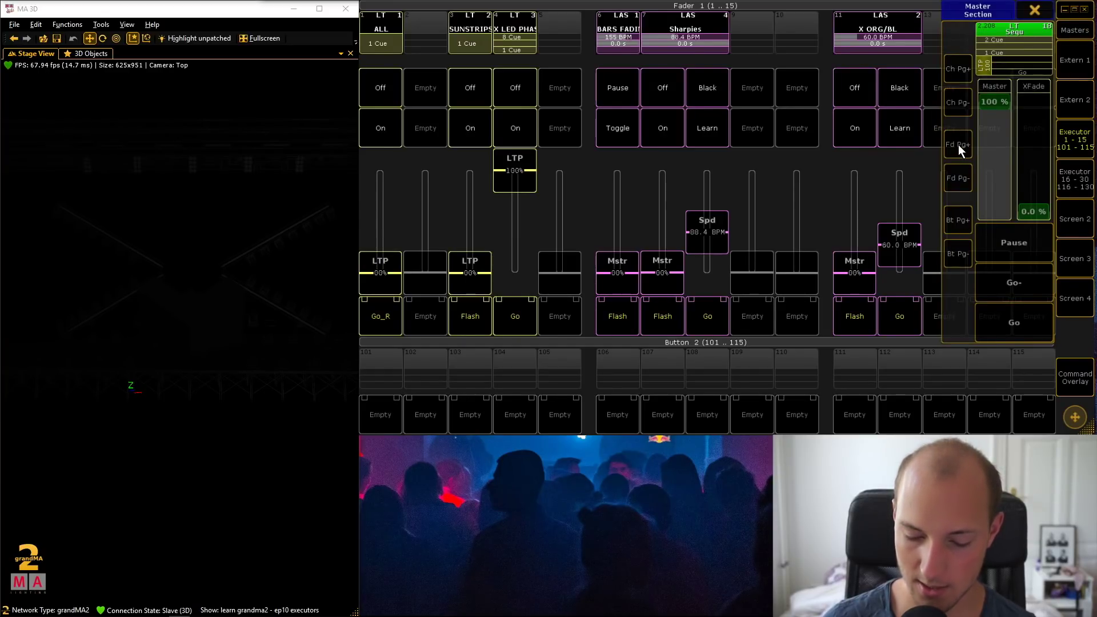
pyautogui.click(959, 147)
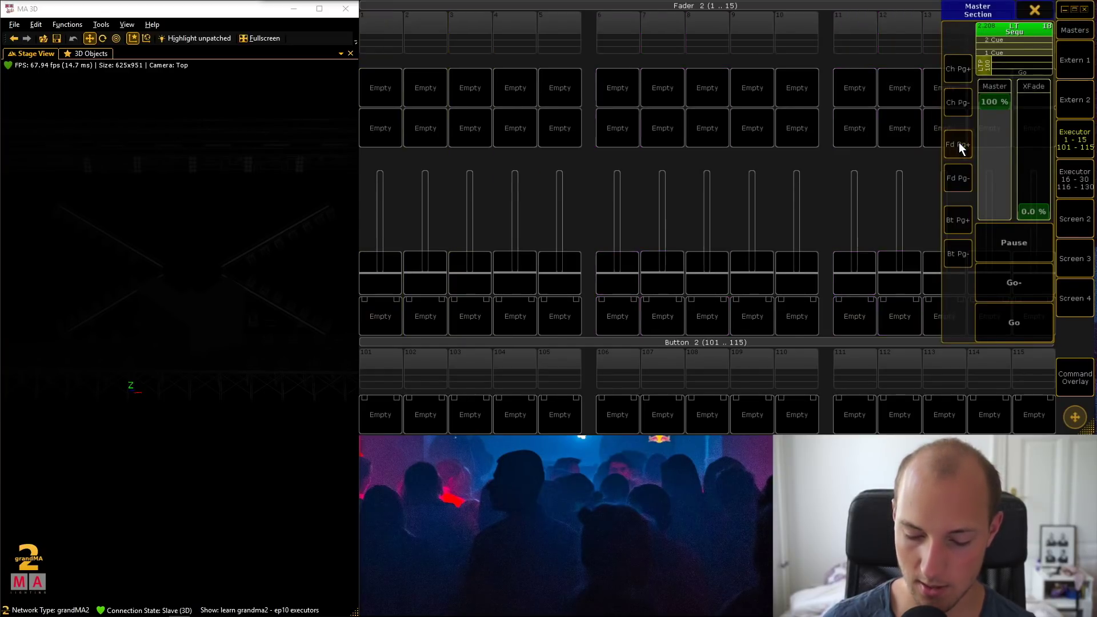
pyautogui.click(959, 179)
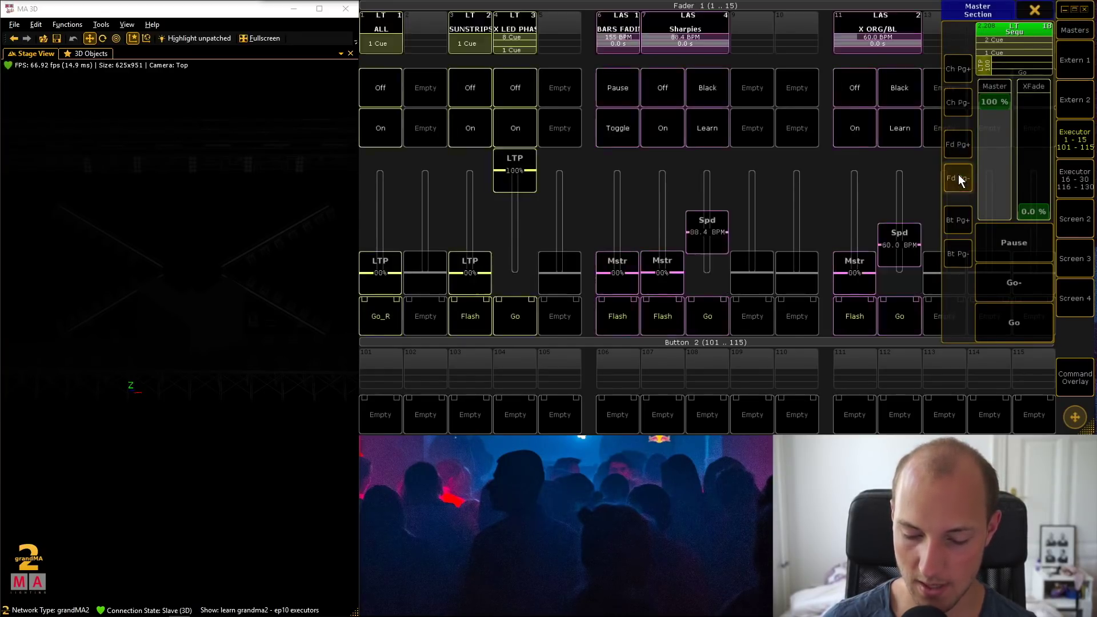
pyautogui.click(1040, 9)
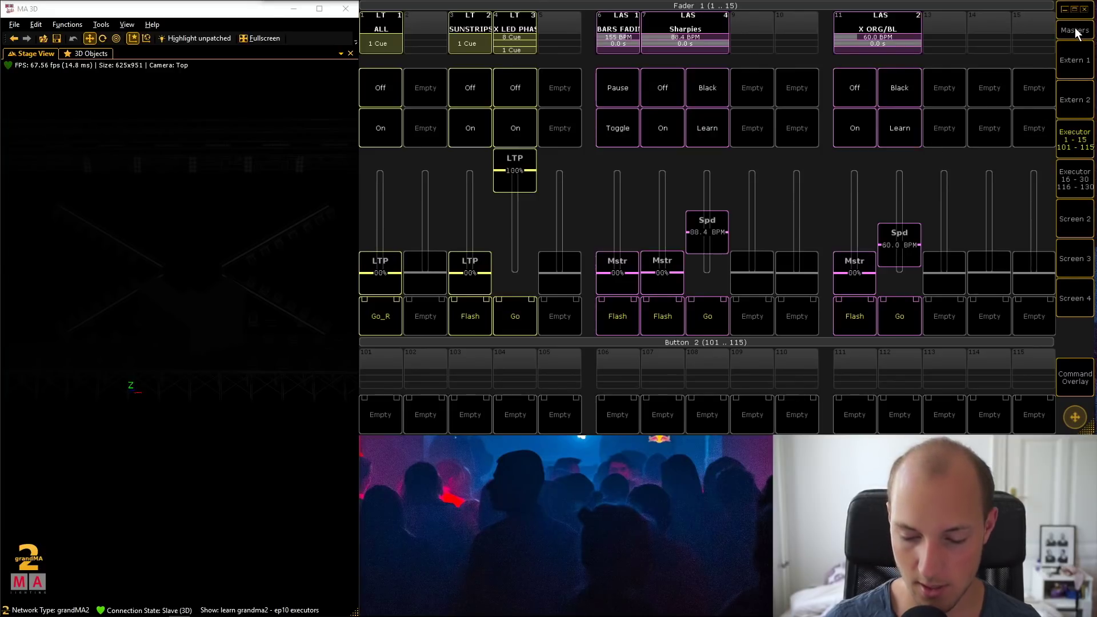
# Step: Run Move Executor 1.11 At 2.1 to put X ORG/BL on page 2, slot 1
pyautogui.click(1071, 378)
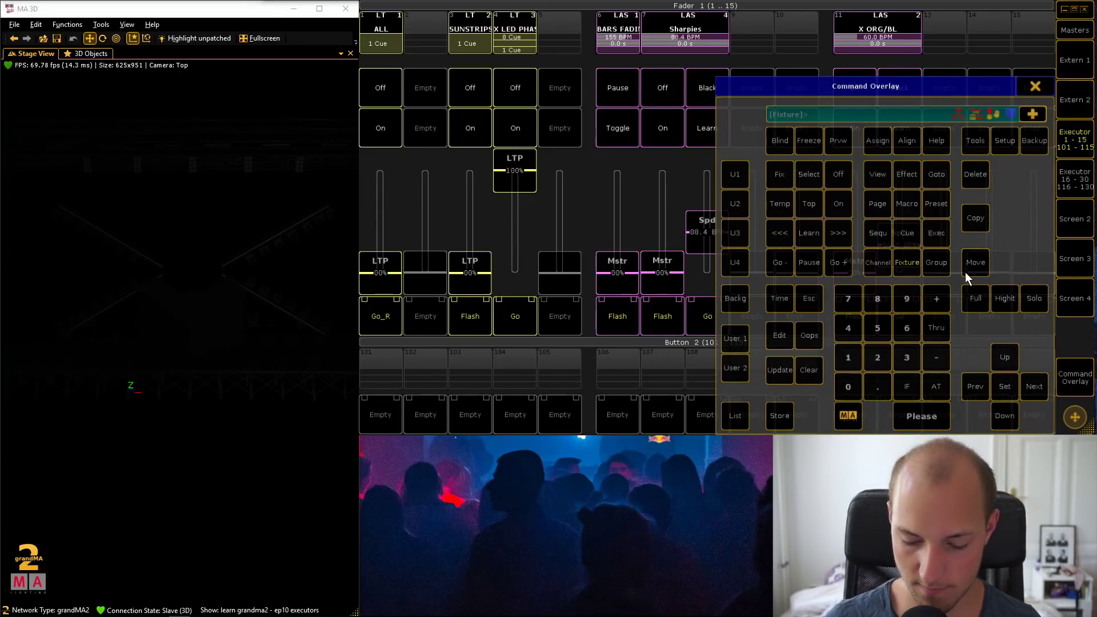
pyautogui.click(978, 263)
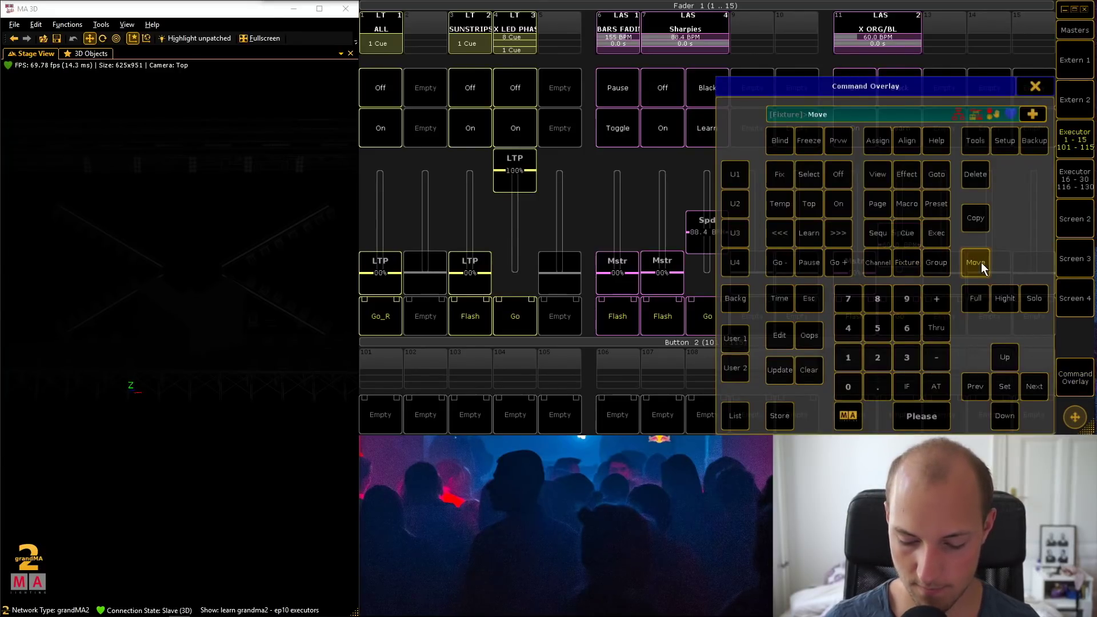
pyautogui.click(931, 233)
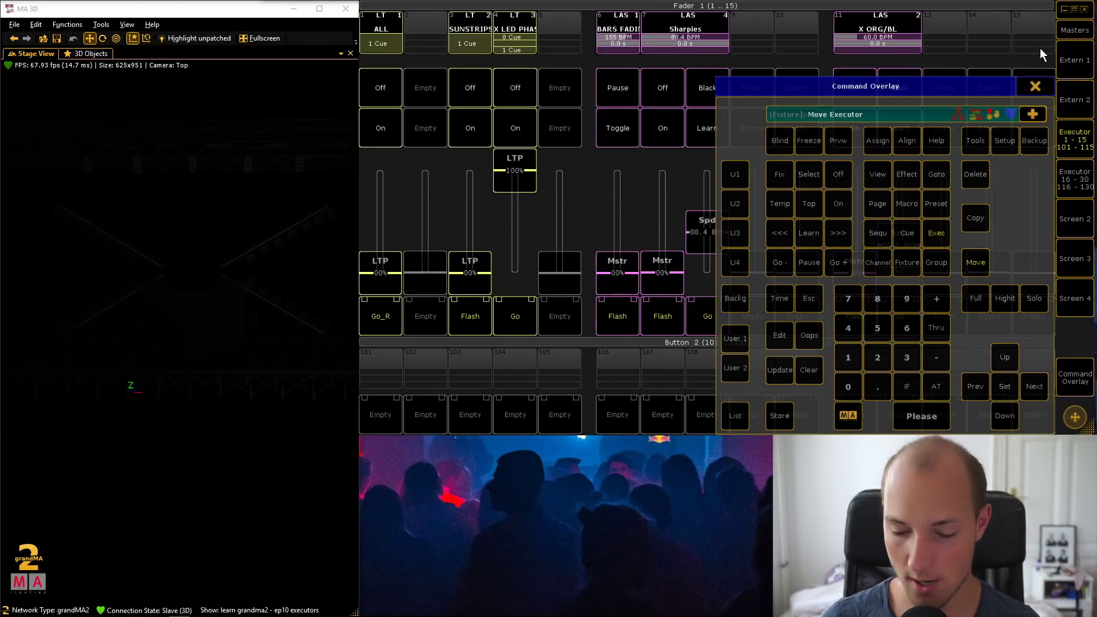
pyautogui.click(849, 358)
pyautogui.click(881, 384)
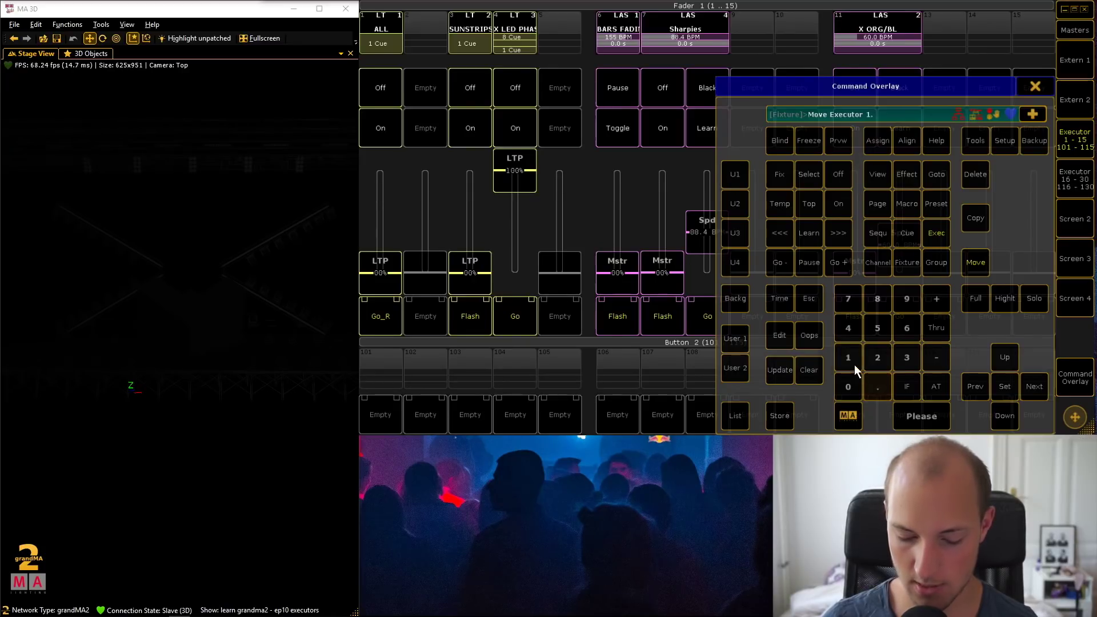
pyautogui.click(850, 361)
pyautogui.click(851, 358)
pyautogui.click(933, 382)
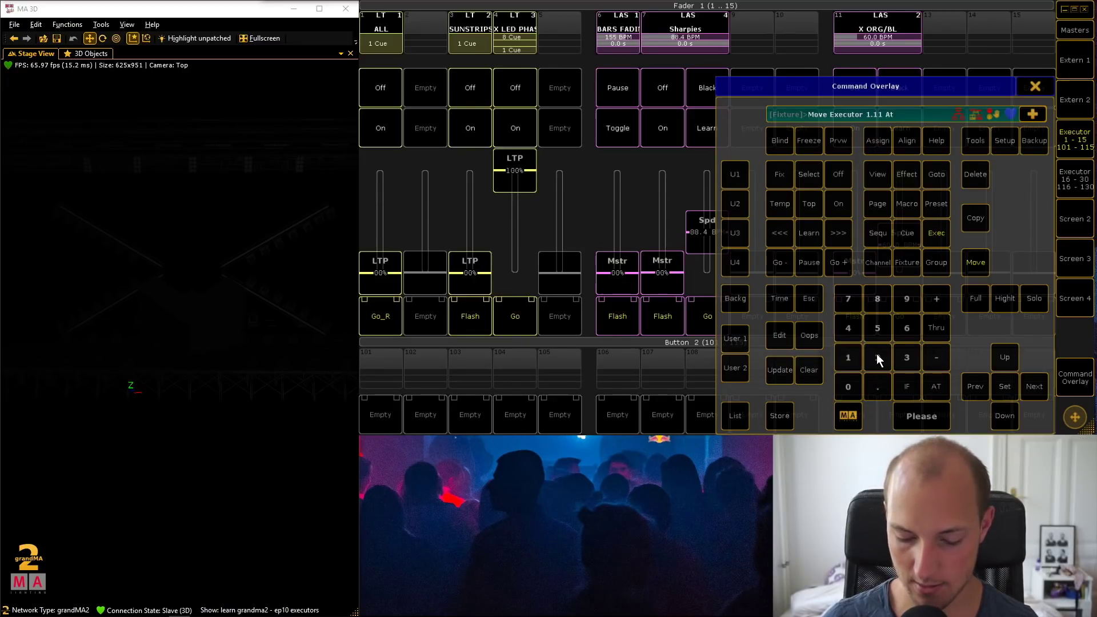
pyautogui.click(879, 358)
pyautogui.click(879, 383)
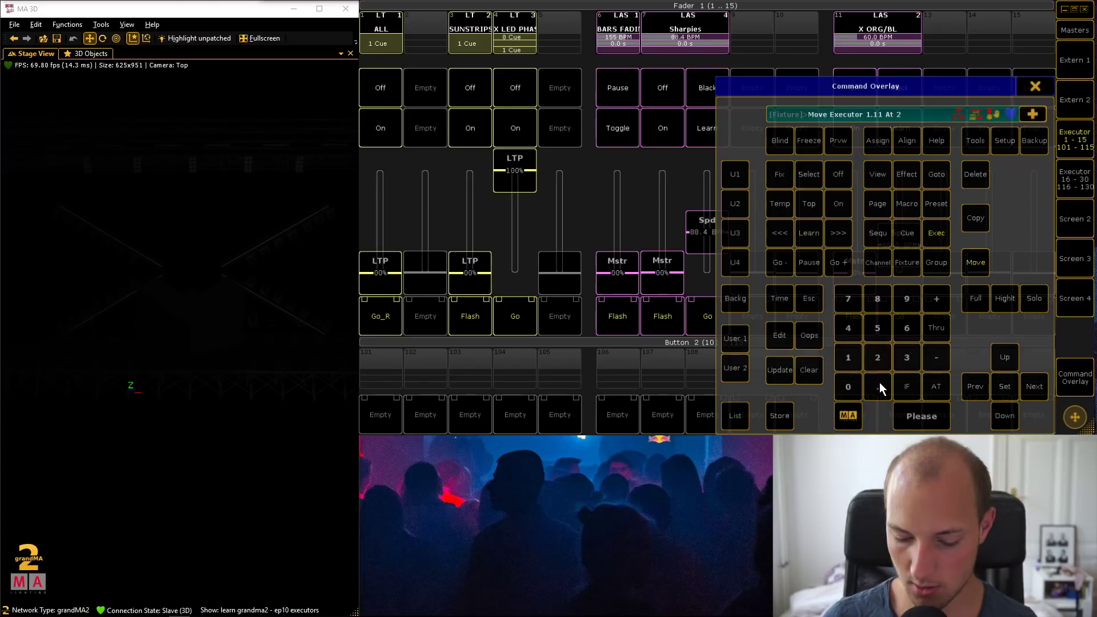
pyautogui.click(848, 358)
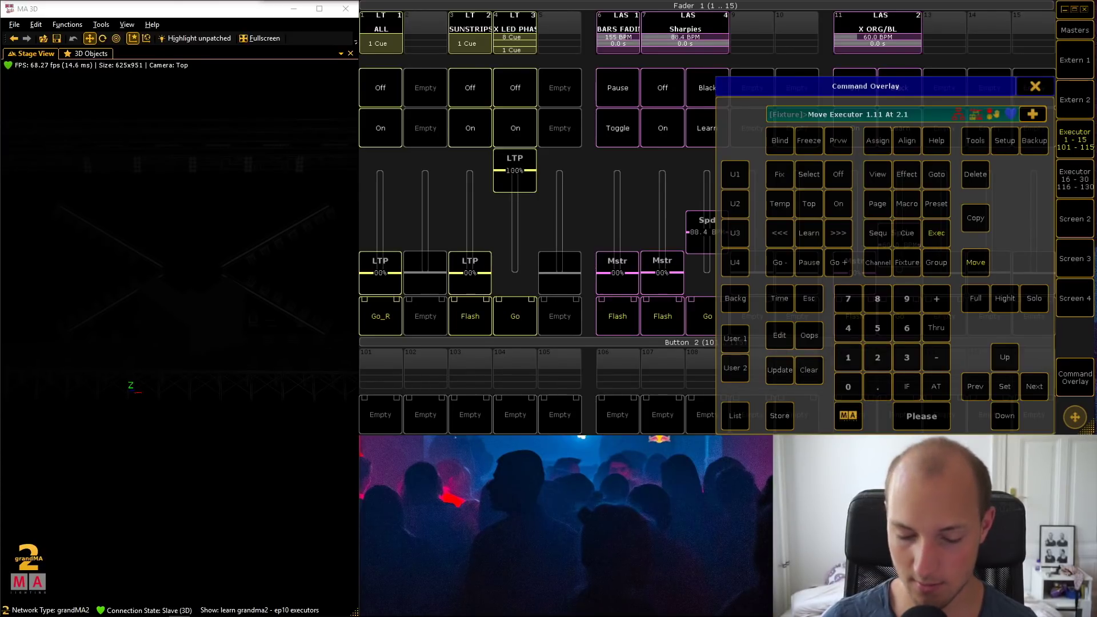
pyautogui.click(931, 416)
pyautogui.click(1036, 86)
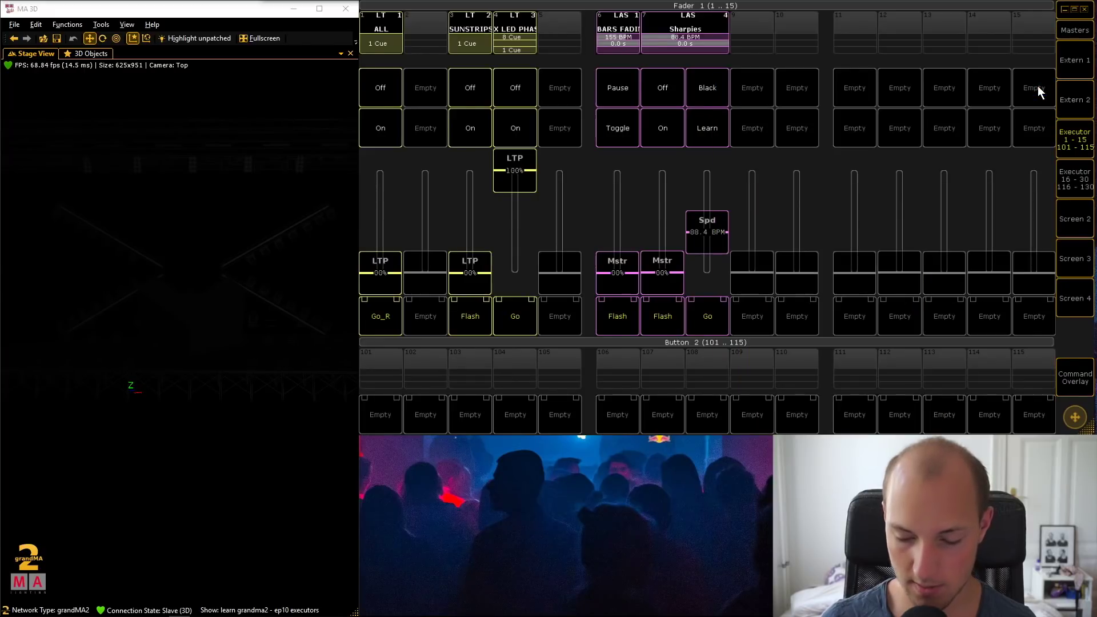
# Step: Check the moved X ORG/BL on fader page 2, then restore the executor 1–15 view
pyautogui.click(1078, 34)
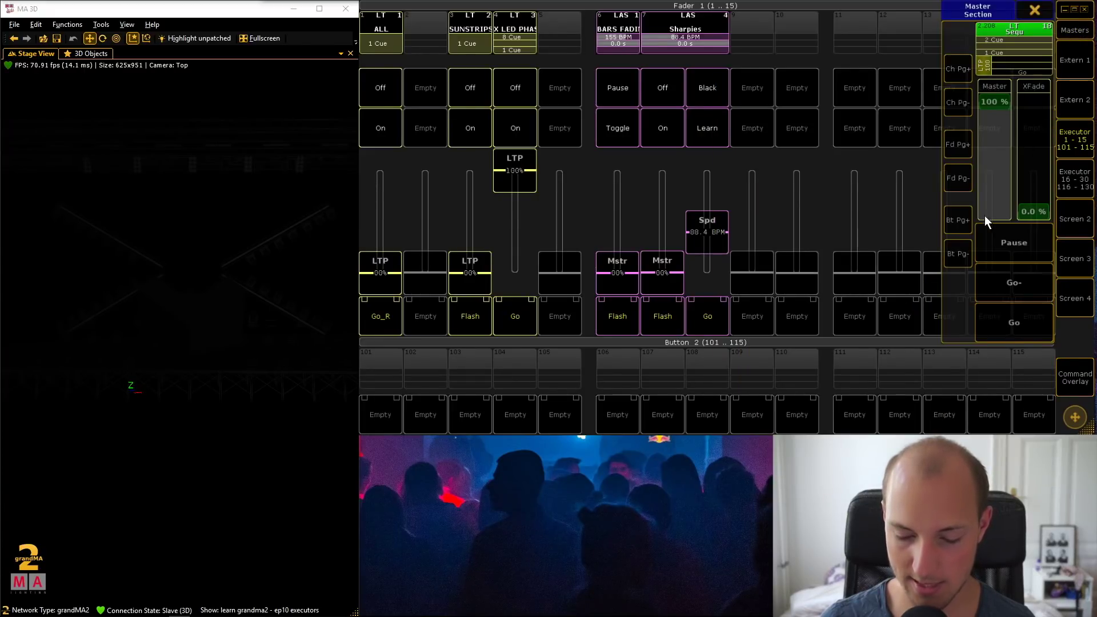
pyautogui.click(958, 143)
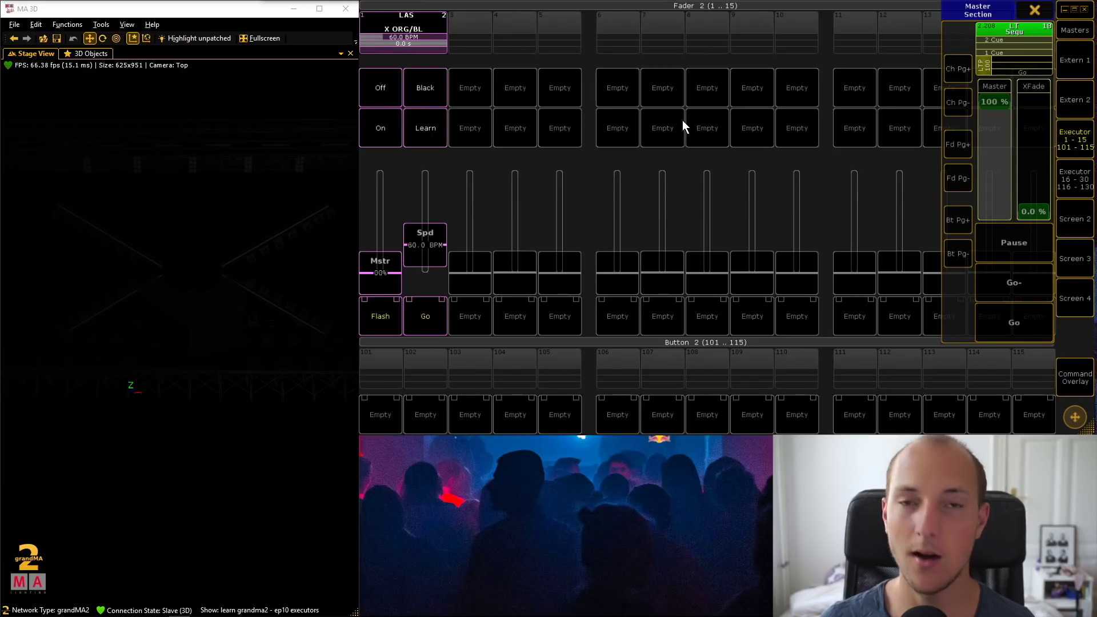
pyautogui.click(1035, 10)
pyautogui.click(1072, 140)
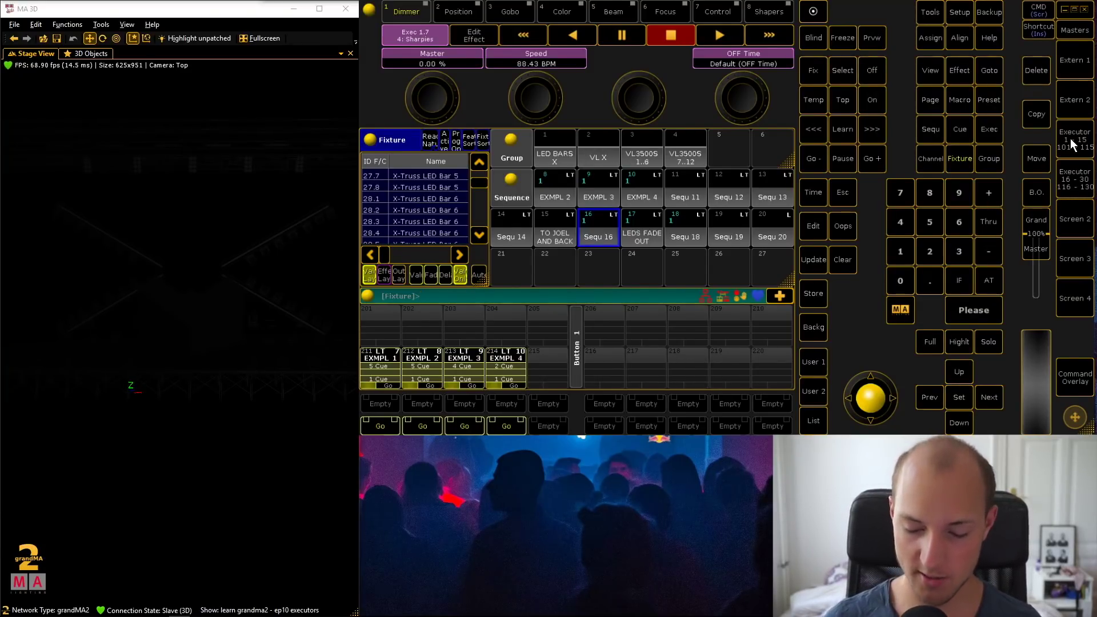
pyautogui.click(1072, 138)
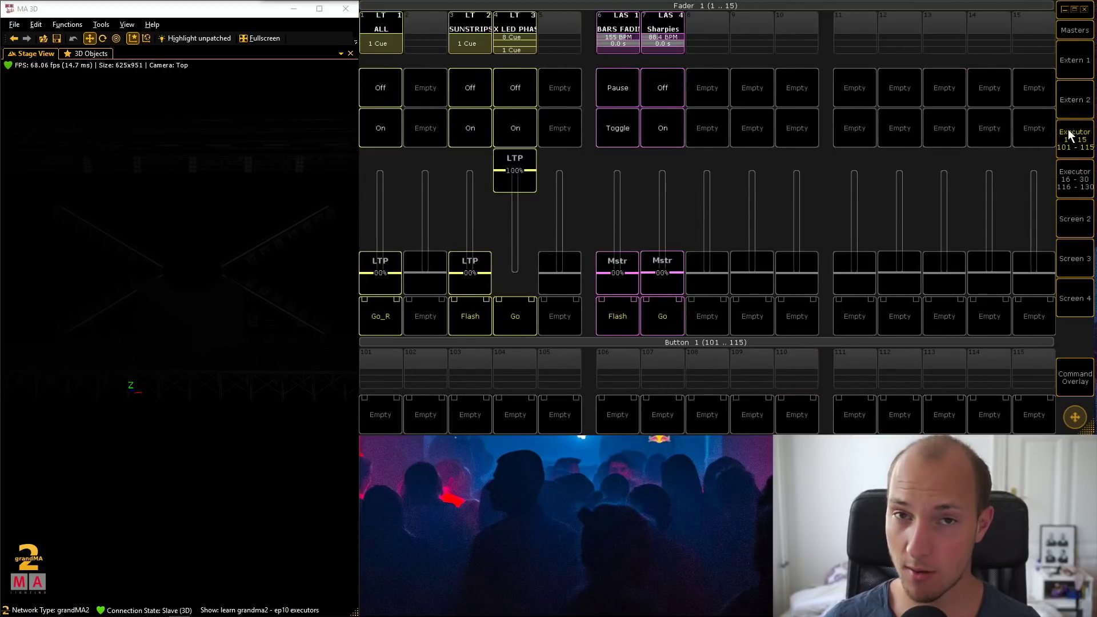
# Step: Flip between fader pages 3 and 1, ending on page 1 with Masters closed
pyautogui.click(1067, 31)
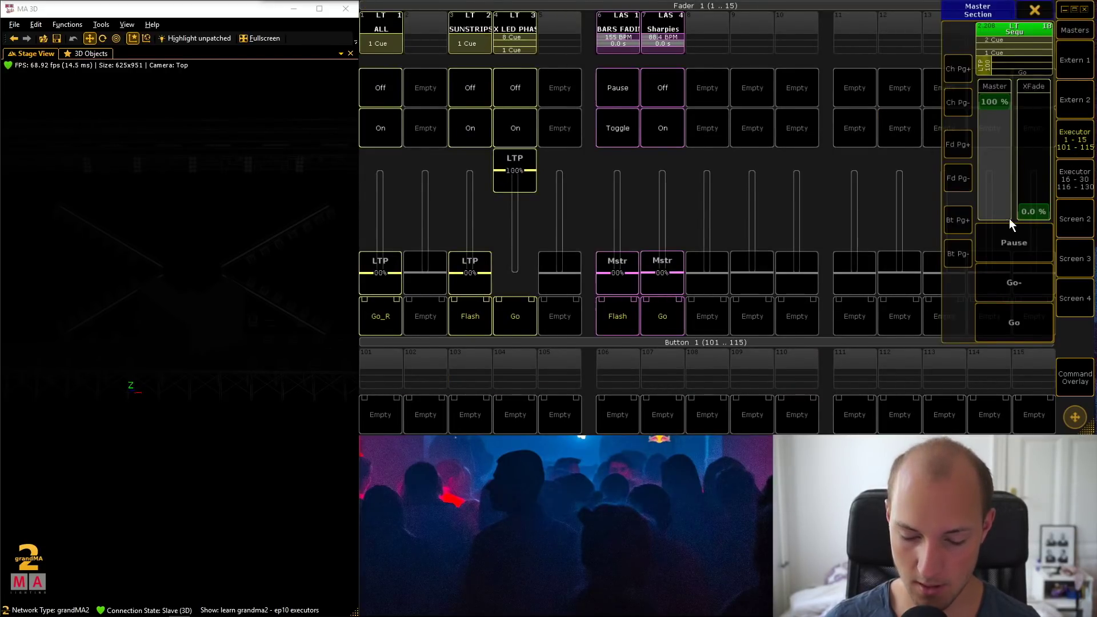
pyautogui.click(958, 143)
pyautogui.click(958, 143)
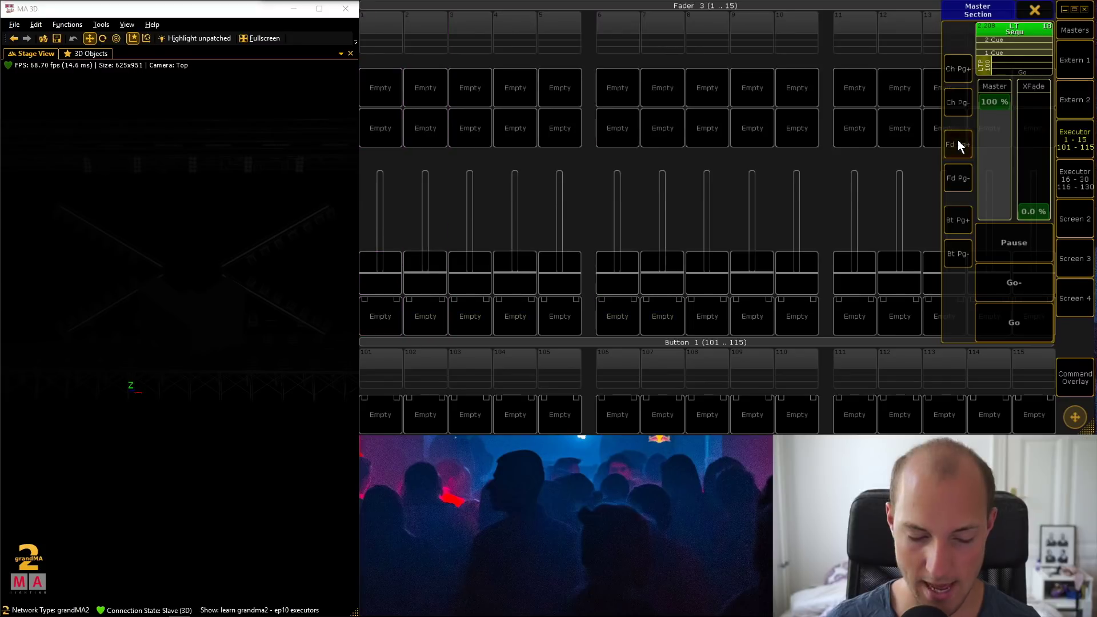
pyautogui.click(958, 178)
pyautogui.click(958, 178)
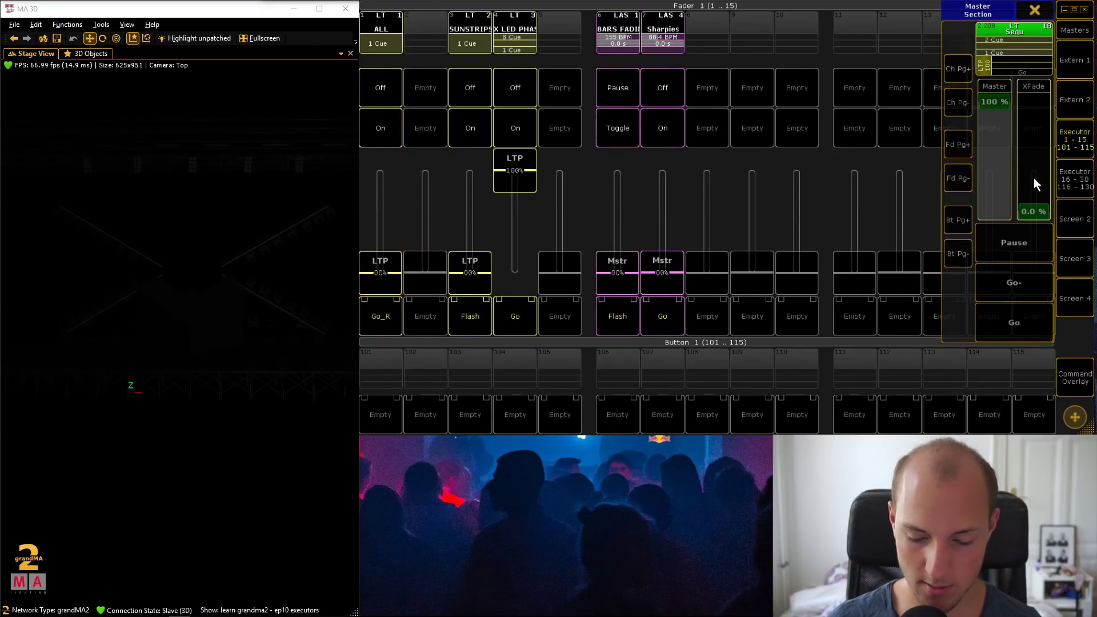
pyautogui.click(962, 143)
pyautogui.click(963, 143)
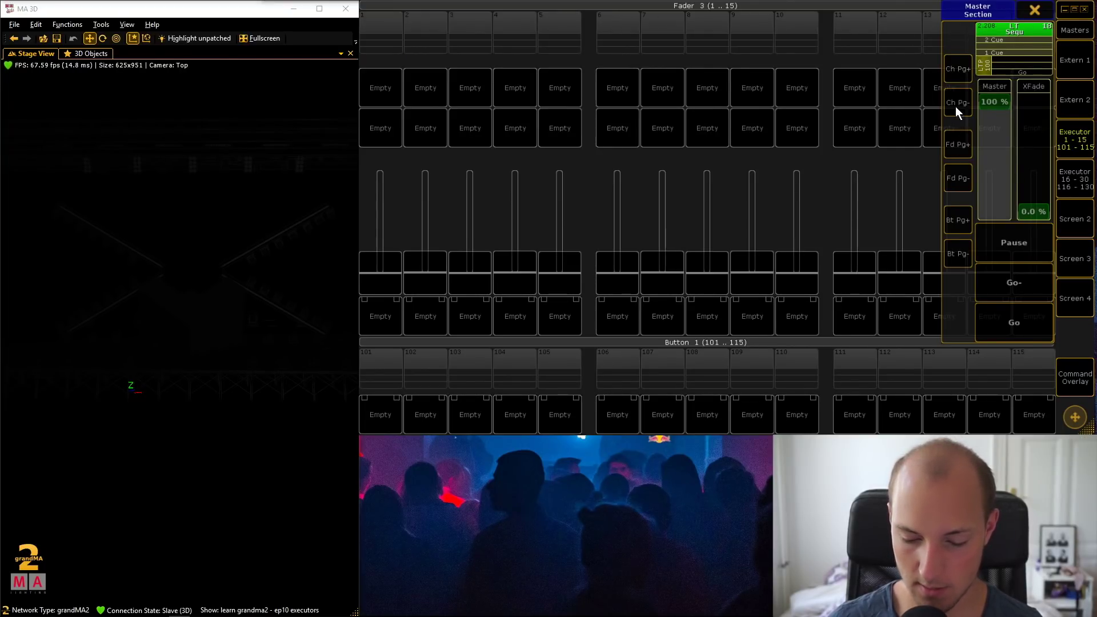
pyautogui.click(960, 178)
pyautogui.click(961, 177)
pyautogui.click(1036, 9)
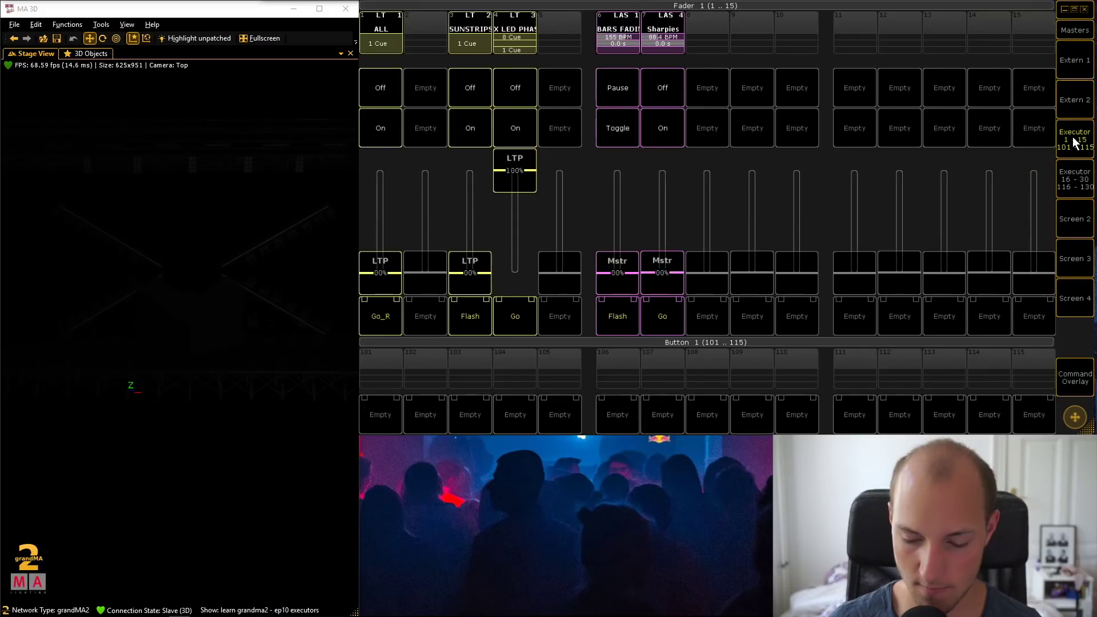
# Step: Enter the source range Move Executor 1.1 Thru 1.7 on the keypad
pyautogui.click(1077, 377)
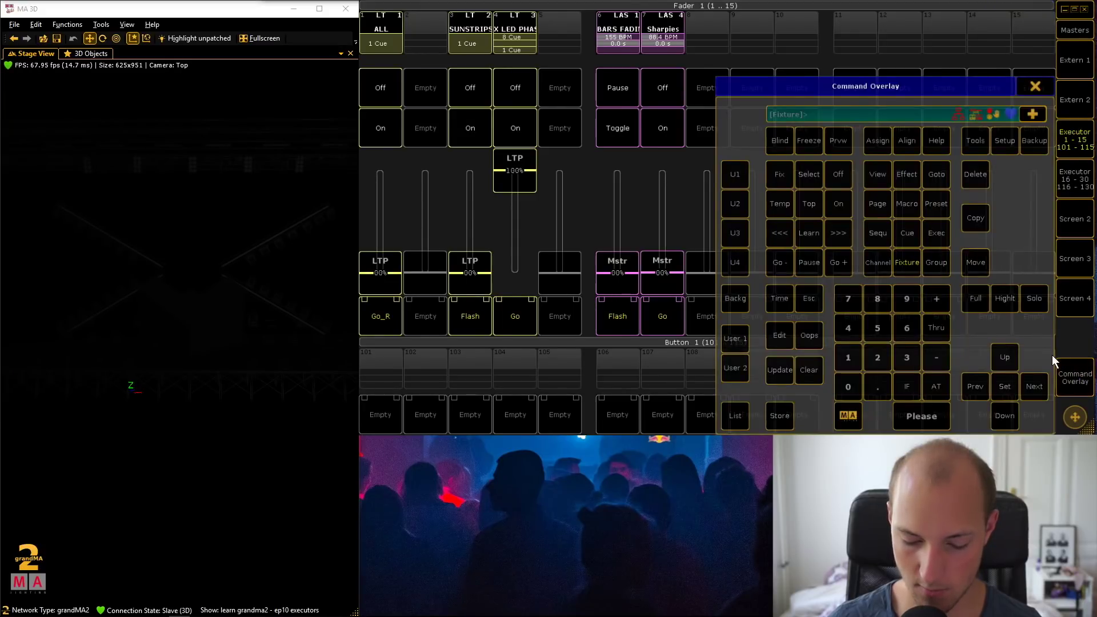
pyautogui.click(976, 262)
pyautogui.click(937, 233)
pyautogui.click(849, 358)
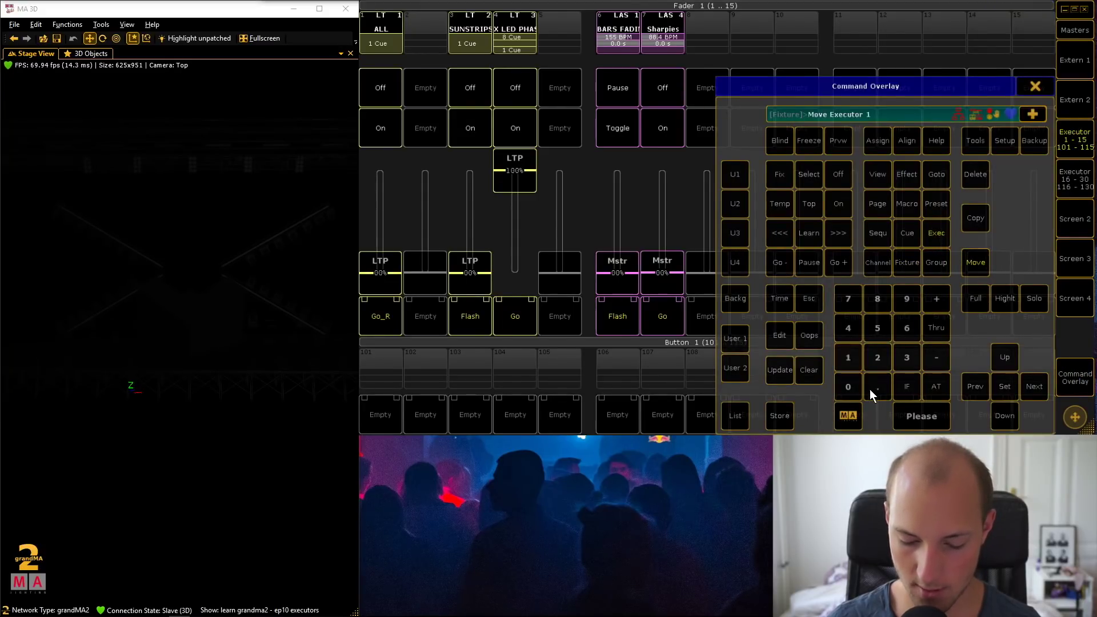
pyautogui.click(872, 388)
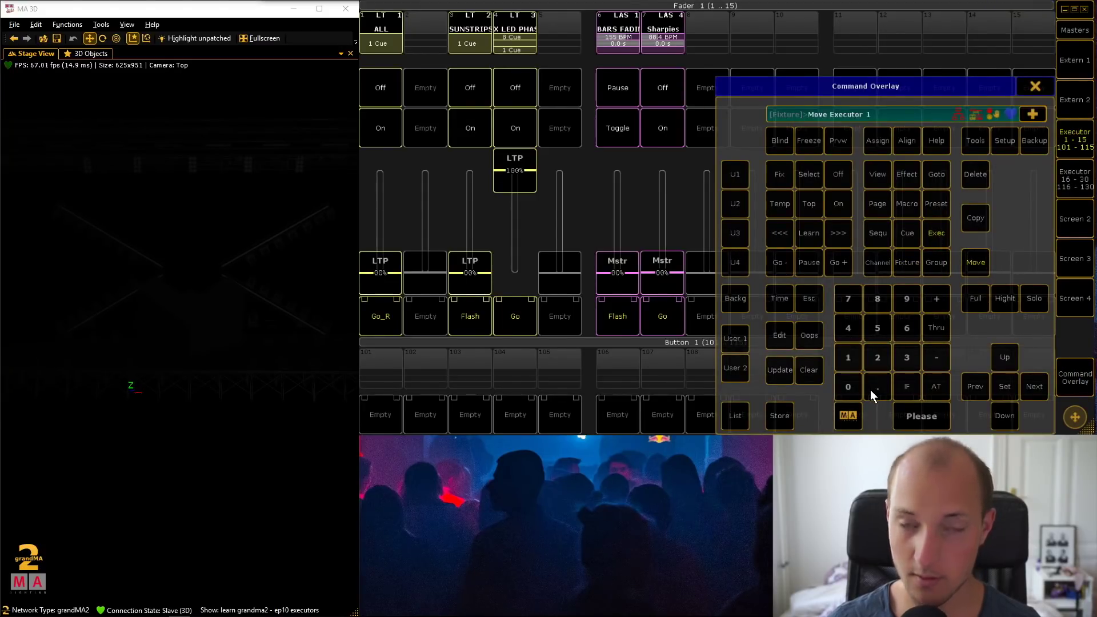
pyautogui.click(848, 359)
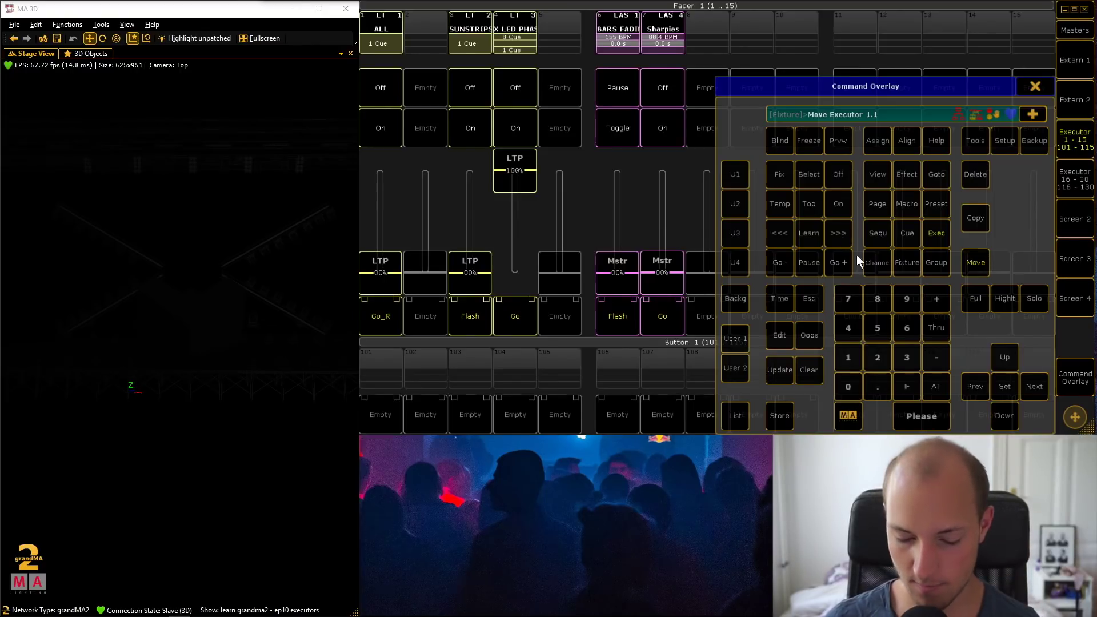
pyautogui.click(936, 328)
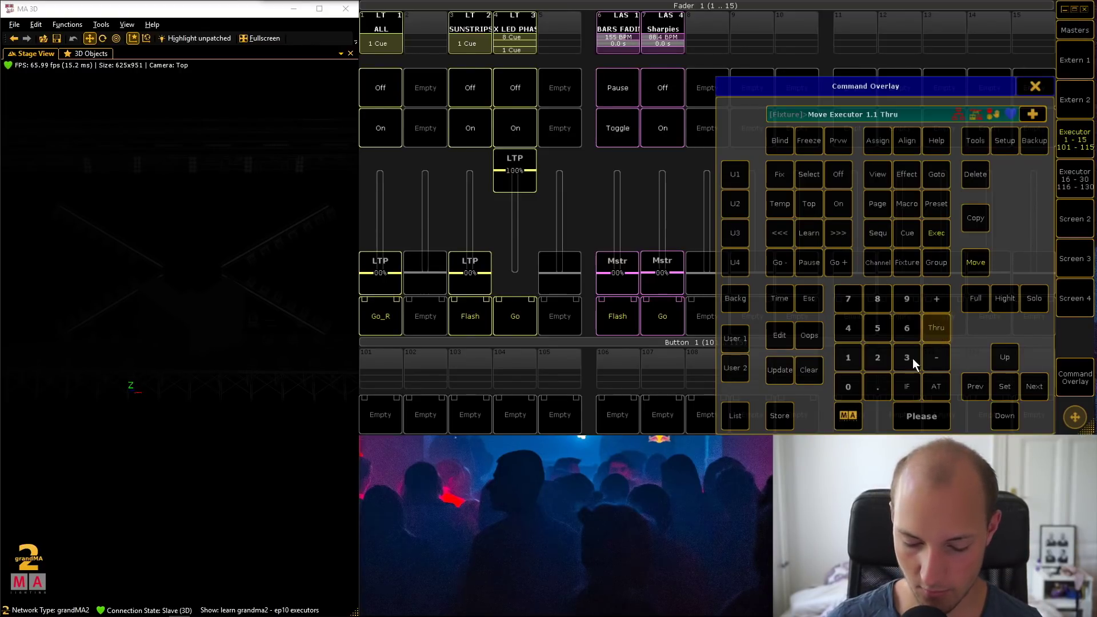
pyautogui.click(878, 386)
pyautogui.click(848, 298)
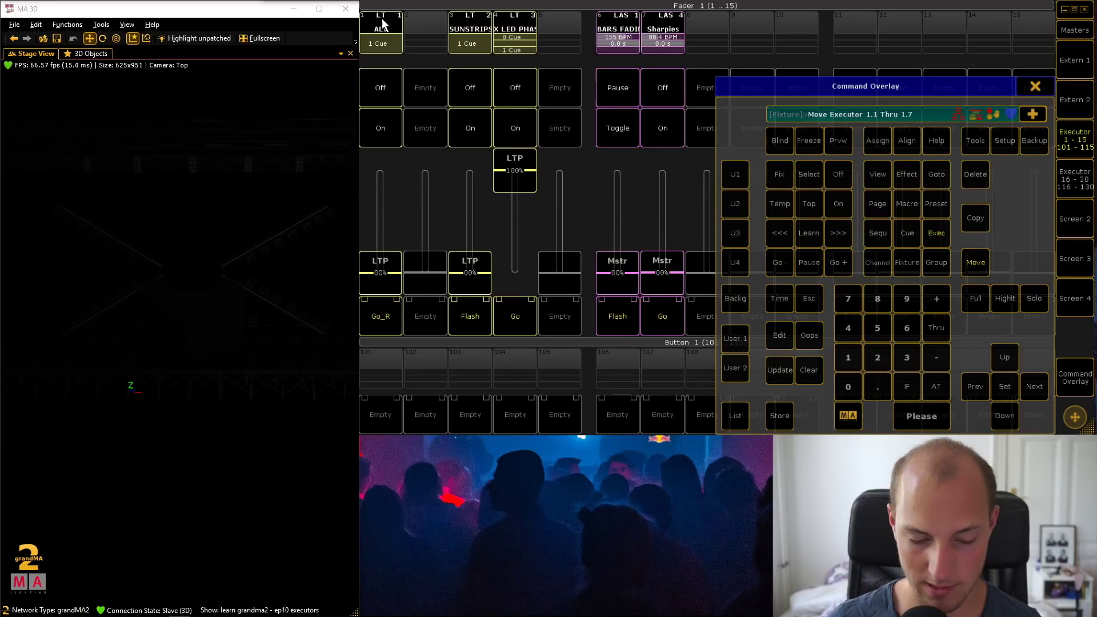
# Step: Set the destination to 3.6 and execute, moving the seven executors to page 3
pyautogui.click(931, 386)
pyautogui.click(909, 356)
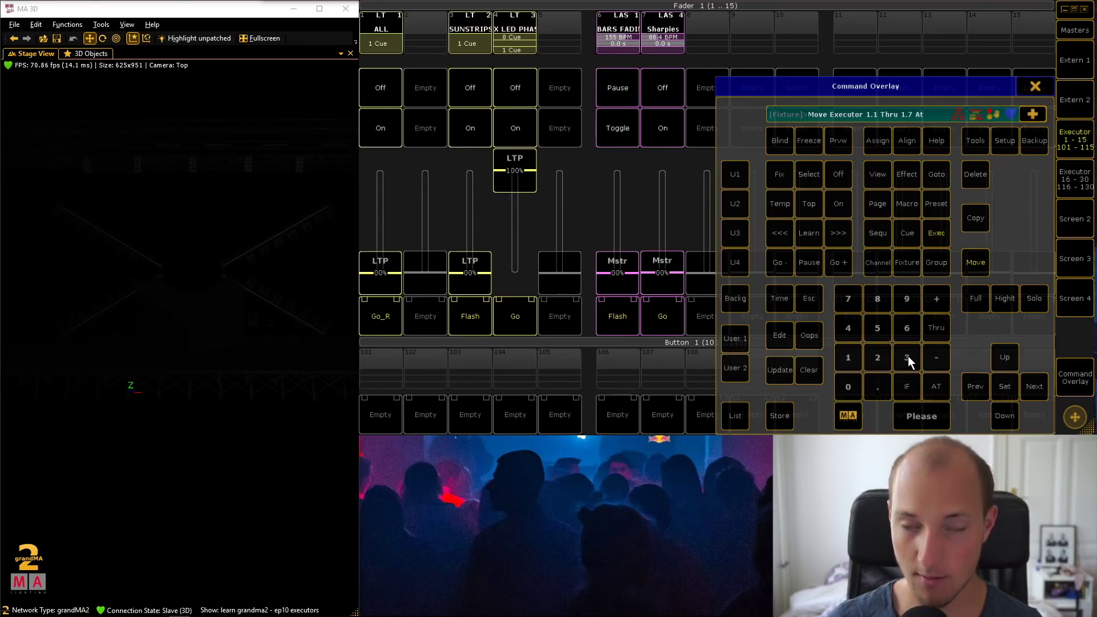
pyautogui.click(879, 387)
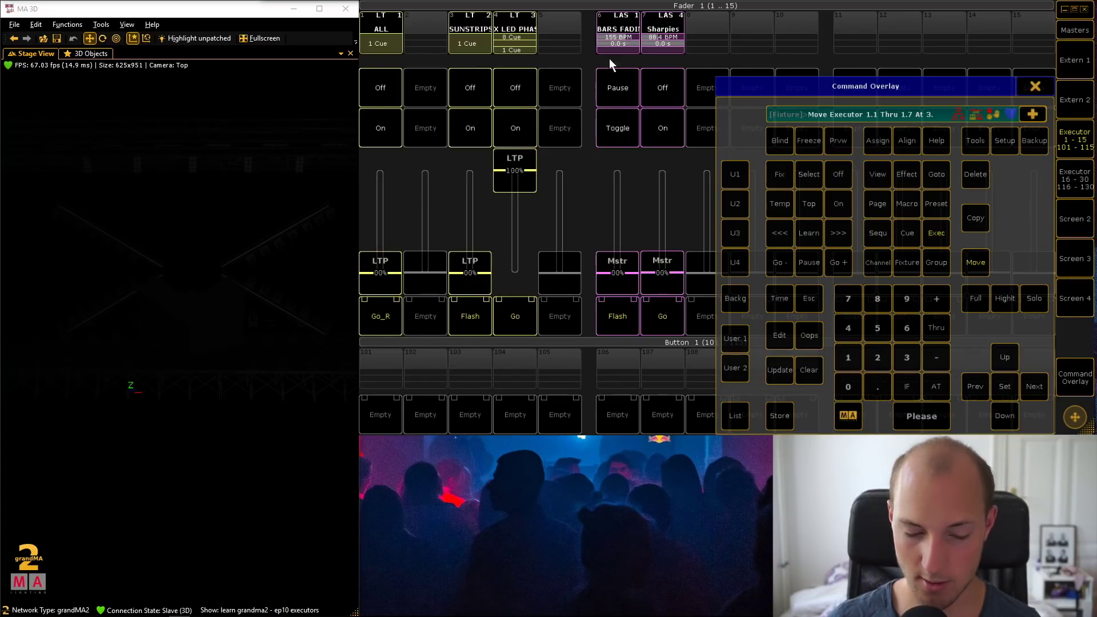
pyautogui.click(909, 327)
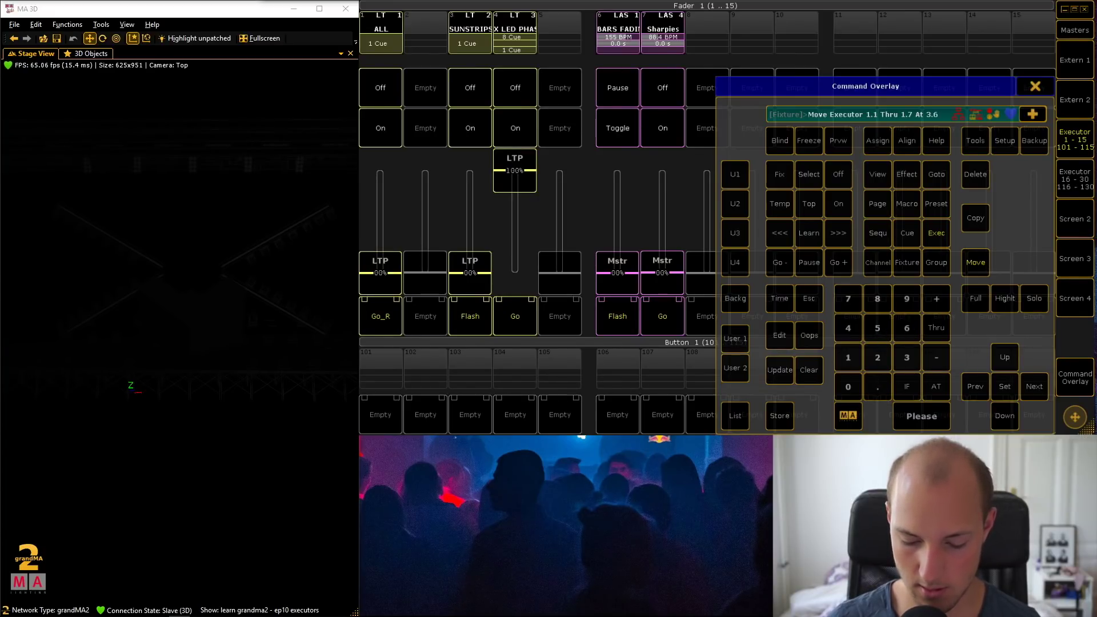
pyautogui.click(921, 412)
# Step: Page up to fader page 3 and check the moved executors there
pyautogui.click(1040, 86)
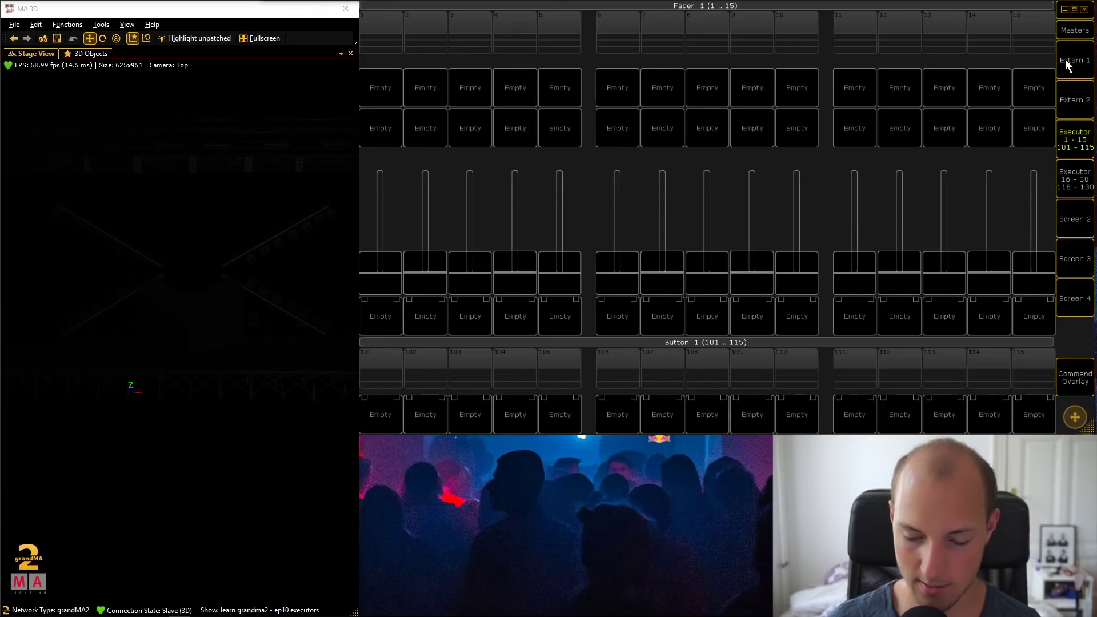
pyautogui.click(1077, 29)
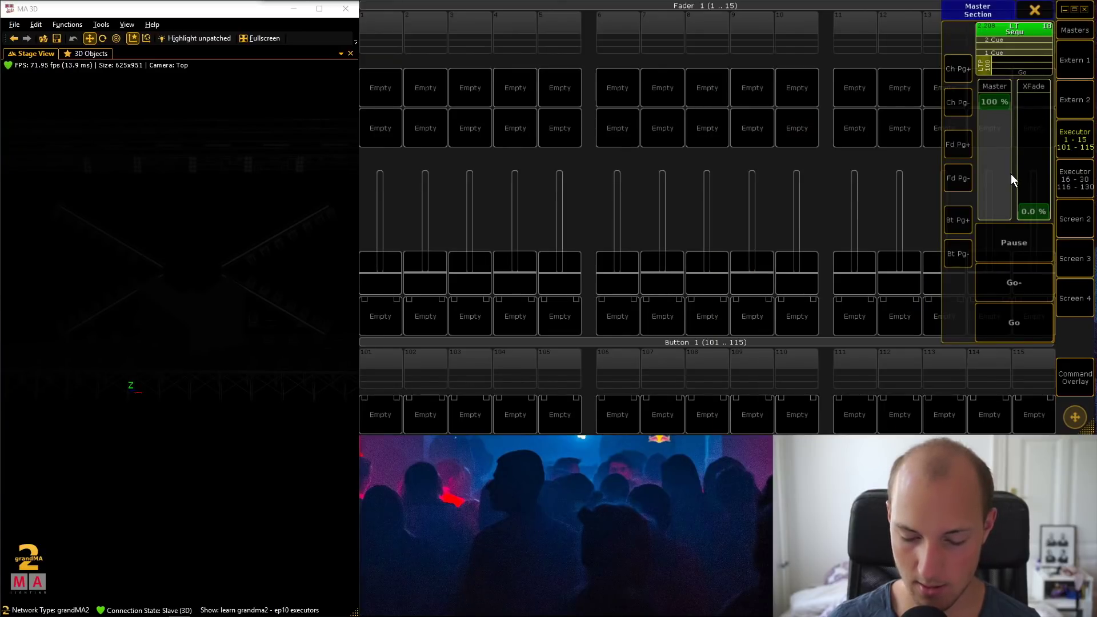
pyautogui.click(963, 147)
pyautogui.click(964, 142)
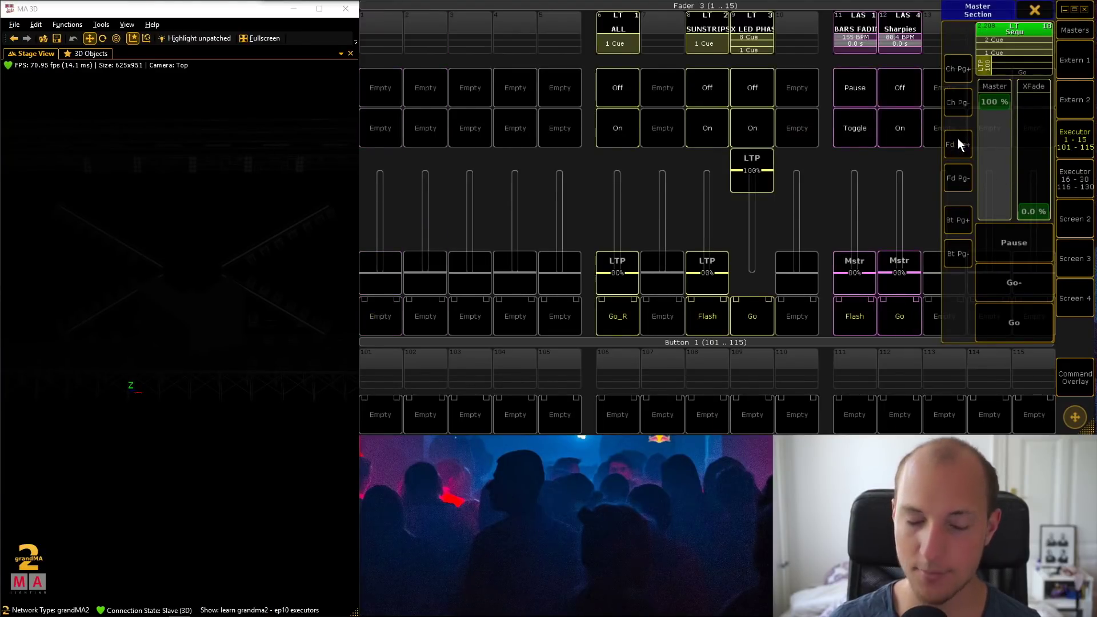
pyautogui.click(1038, 11)
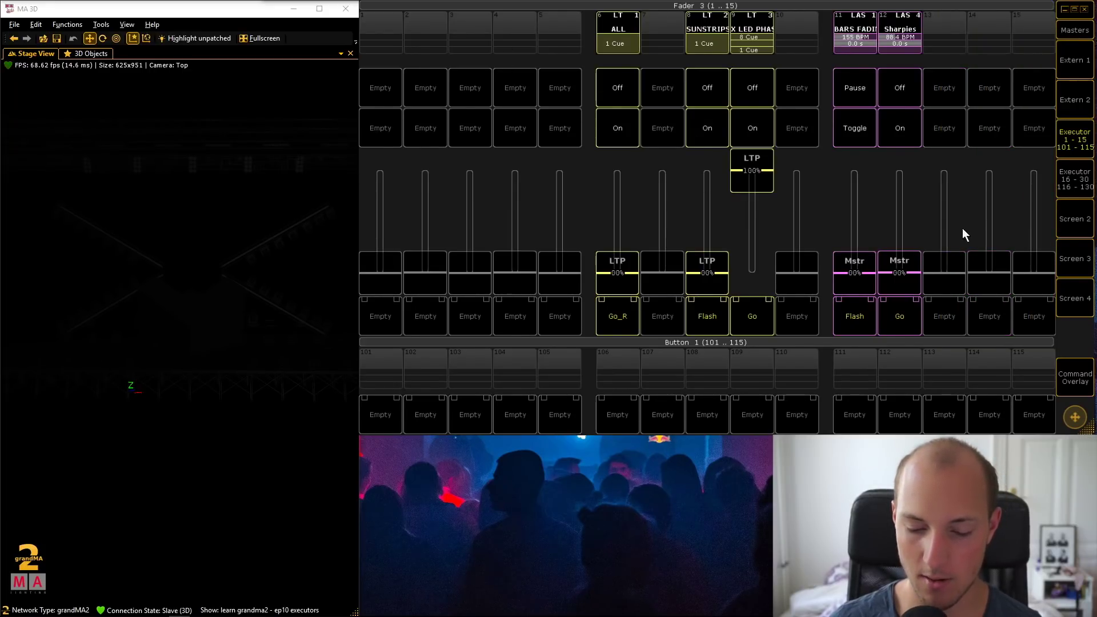
pyautogui.click(1077, 136)
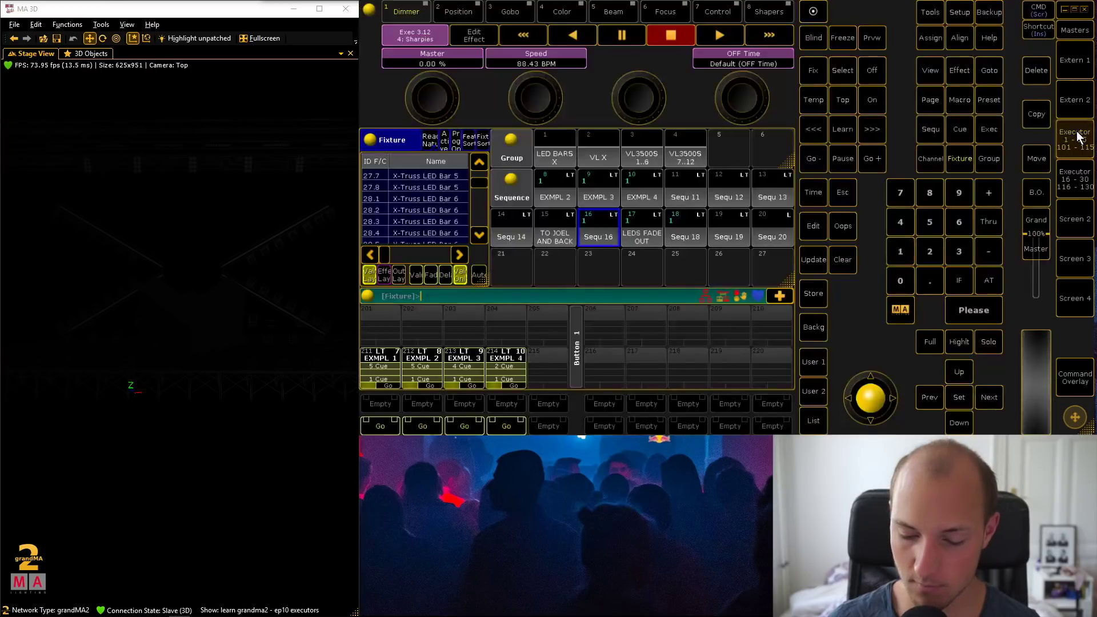
pyautogui.click(1077, 136)
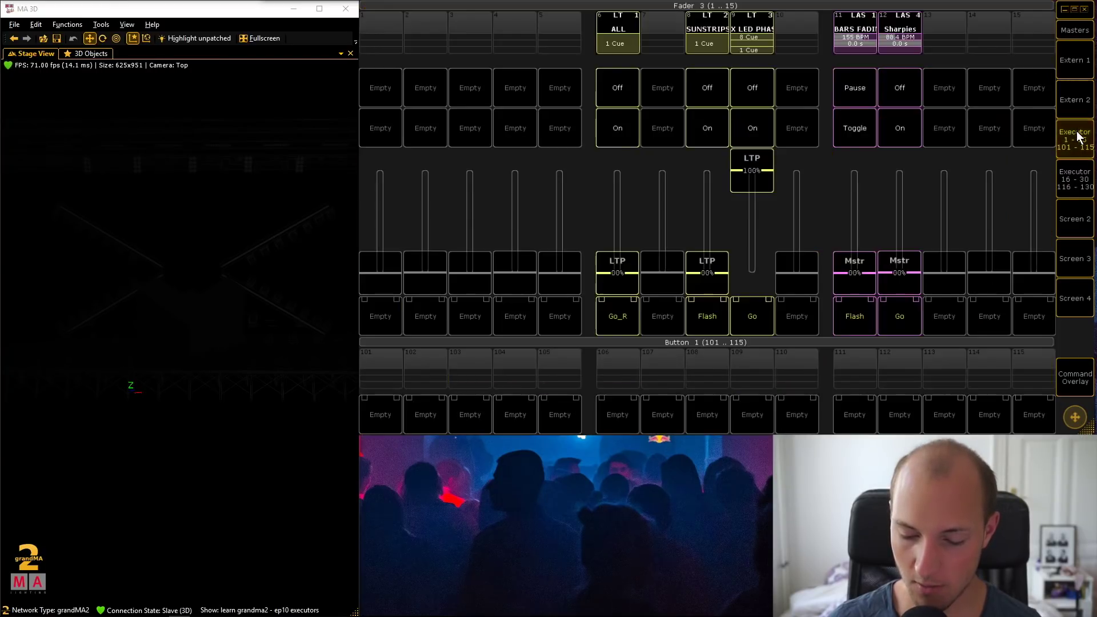
# Step: Return to the empty fader page 1 via the master section controls
pyautogui.click(1077, 32)
pyautogui.click(960, 179)
pyautogui.click(961, 179)
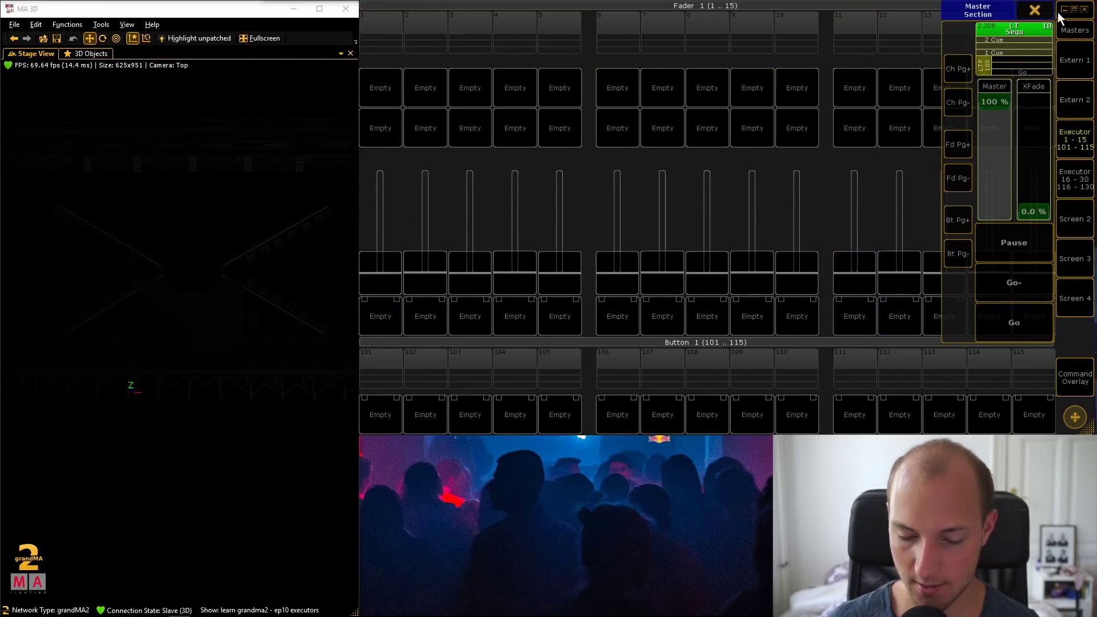
pyautogui.click(1035, 11)
# Step: Undo the range move with Oops and confirm, returning the seven executors to page 1
pyautogui.click(1076, 378)
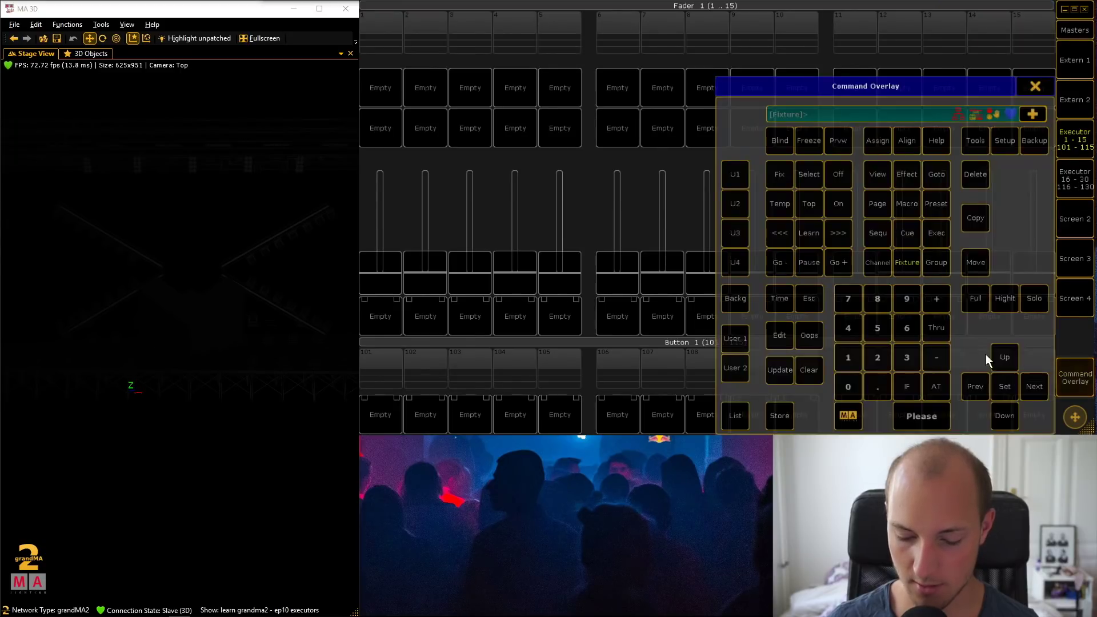
pyautogui.click(811, 337)
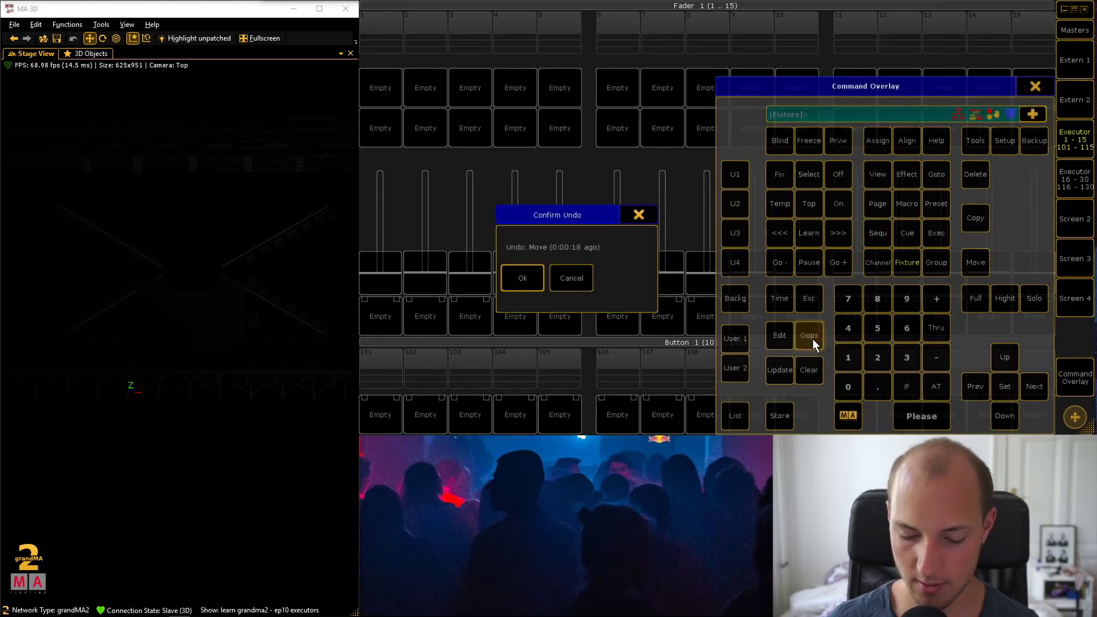
pyautogui.click(537, 277)
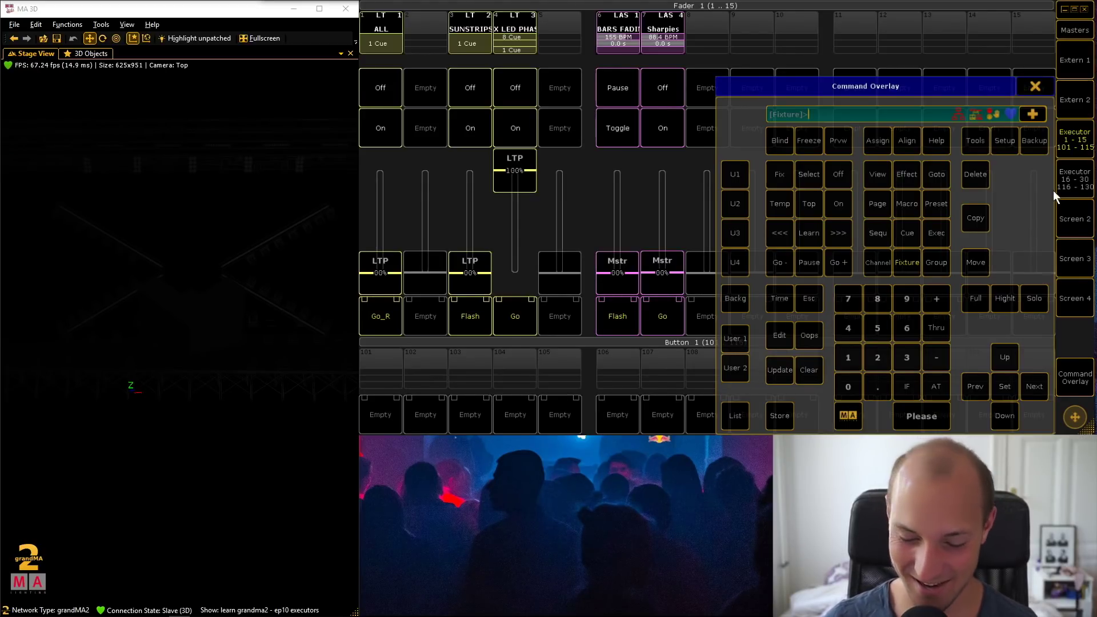
# Step: Push executor 1 (ALL) fader to 100%, drop it, and bring it back to full
pyautogui.click(1036, 87)
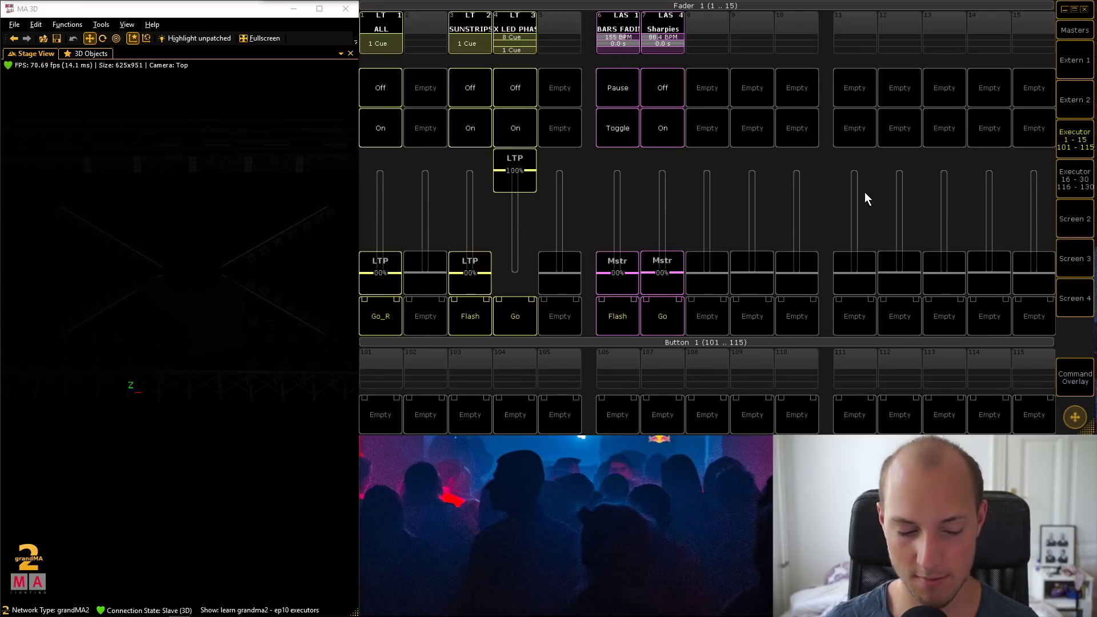
pyautogui.moveTo(395, 273); pyautogui.dragTo(385, 112)
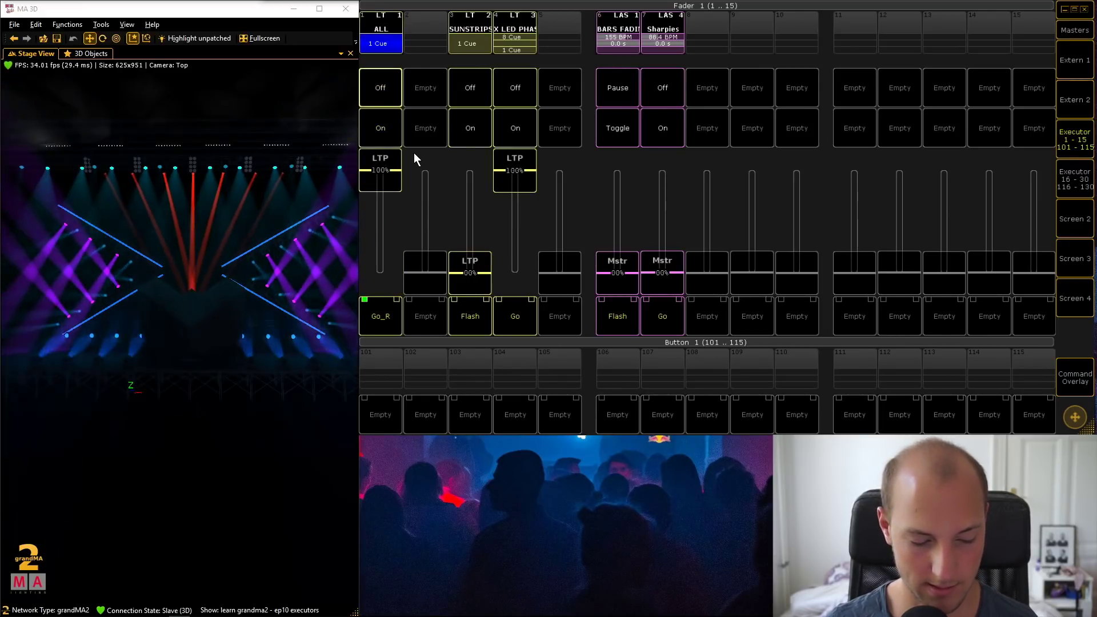
pyautogui.moveTo(384, 164); pyautogui.dragTo(400, 77)
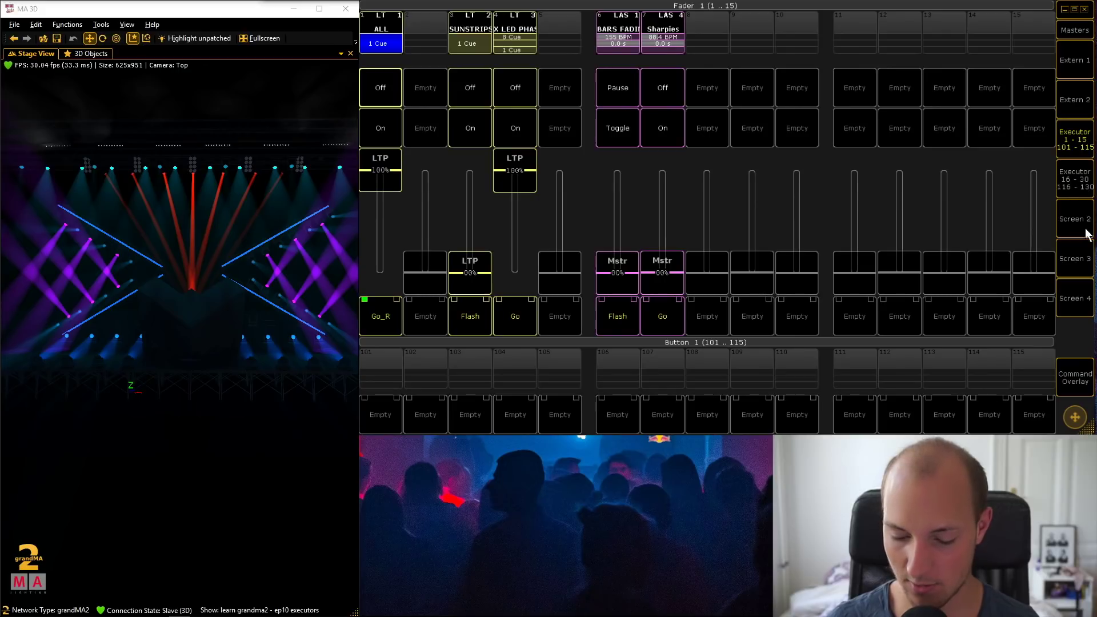
# Step: Fix the ALL executor in slot 1 so it stays on every page
pyautogui.click(1080, 380)
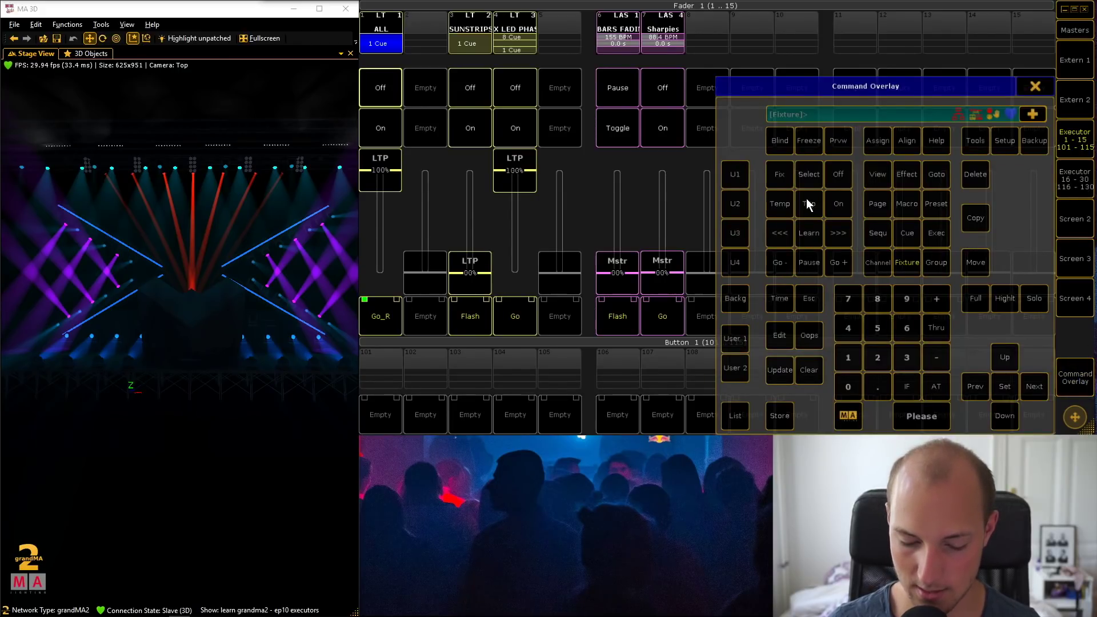
pyautogui.click(784, 171)
pyautogui.click(387, 24)
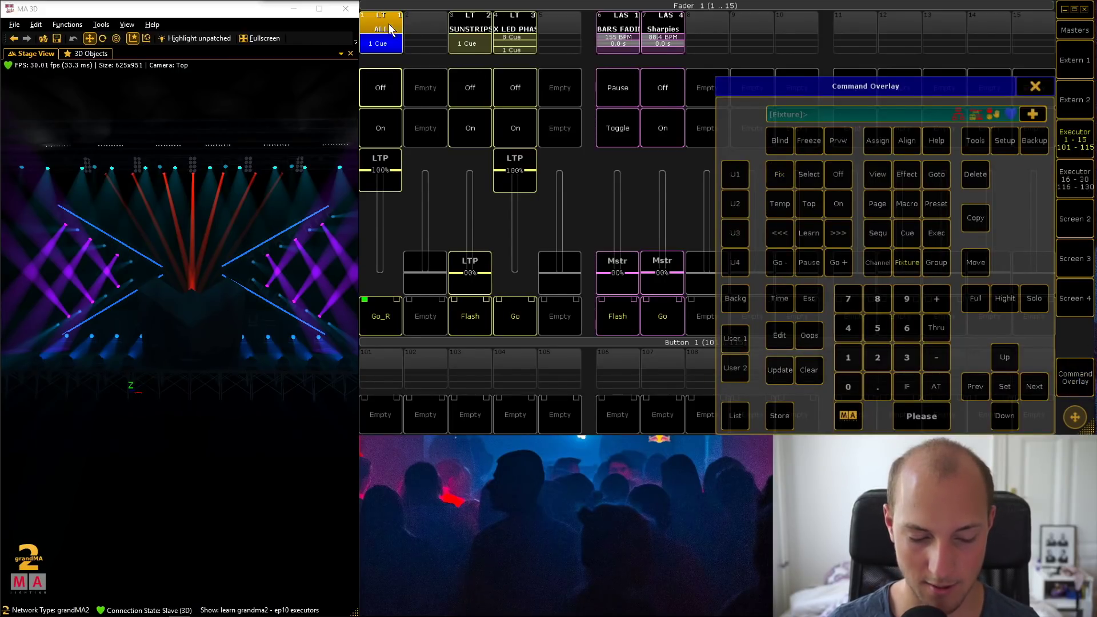
pyautogui.click(1035, 86)
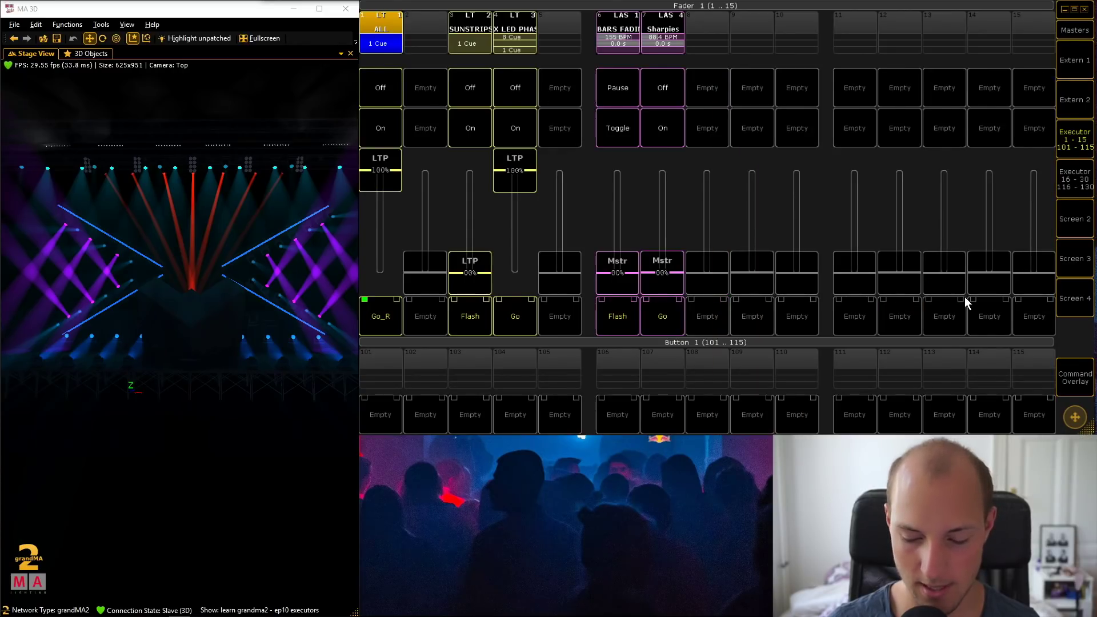
# Step: Check that ALL stays in slot 1 on fader page 3, then return to page 1
pyautogui.click(1074, 27)
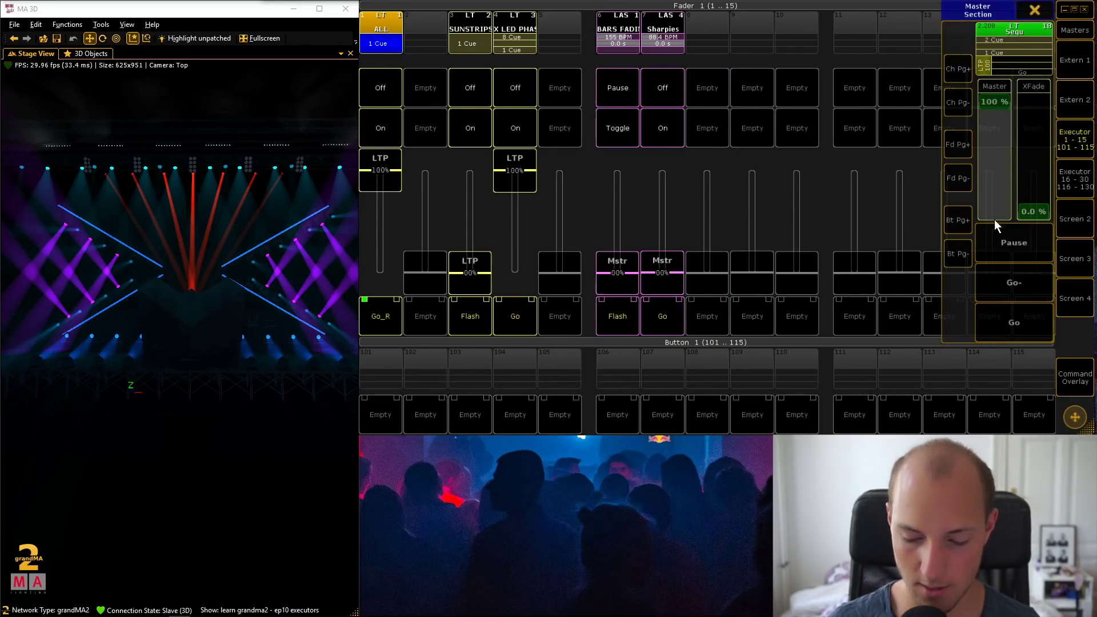
pyautogui.click(960, 143)
pyautogui.click(959, 143)
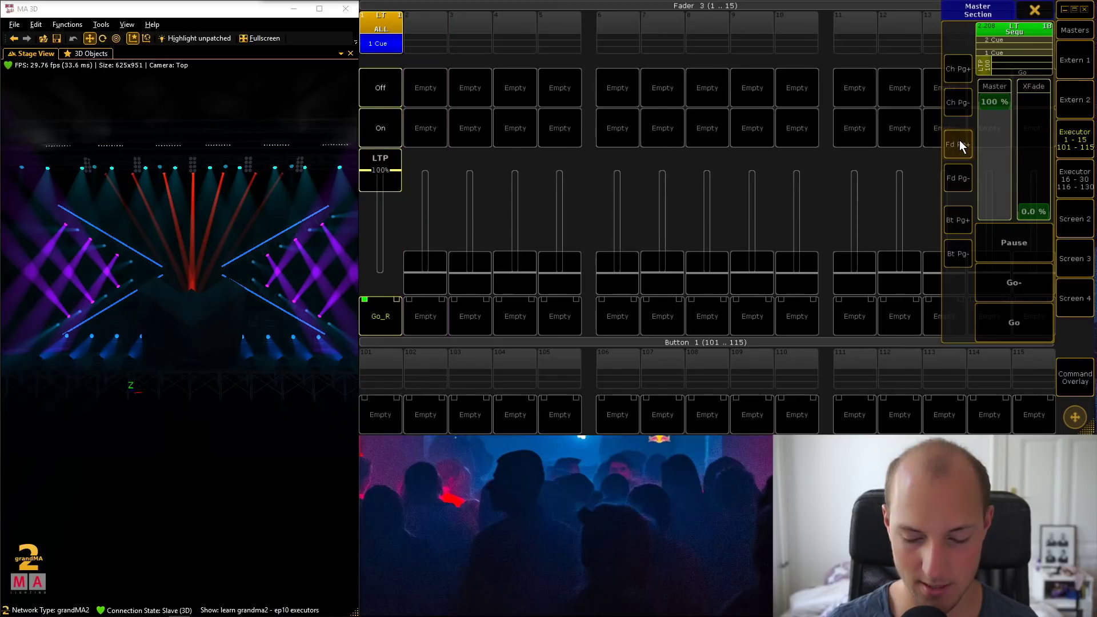
pyautogui.click(962, 181)
pyautogui.click(962, 181)
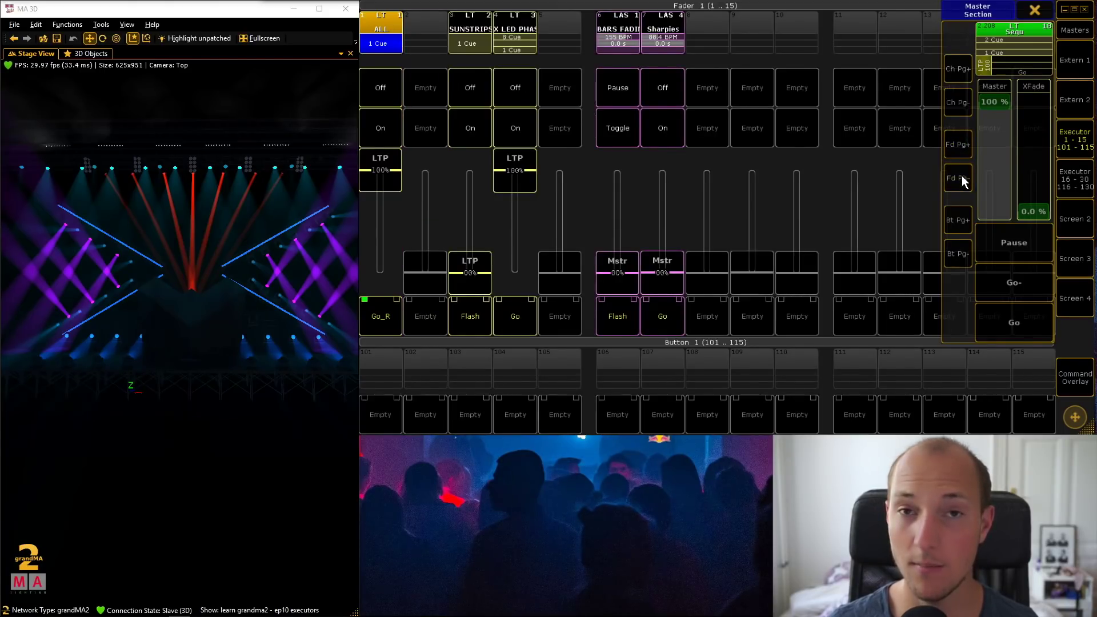
pyautogui.click(1035, 10)
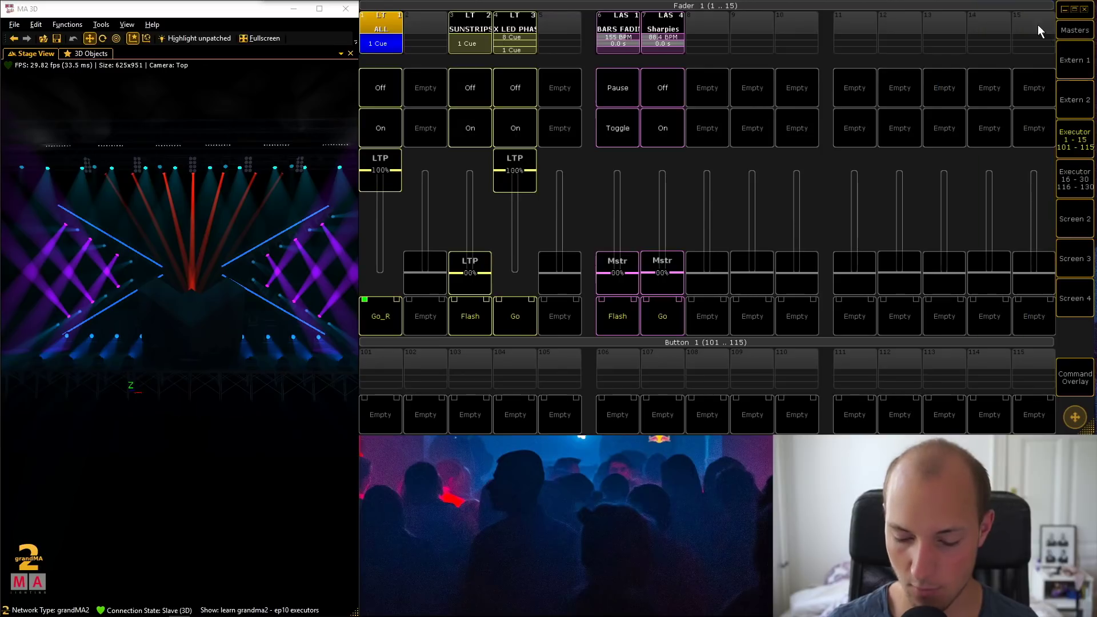
pyautogui.click(1074, 379)
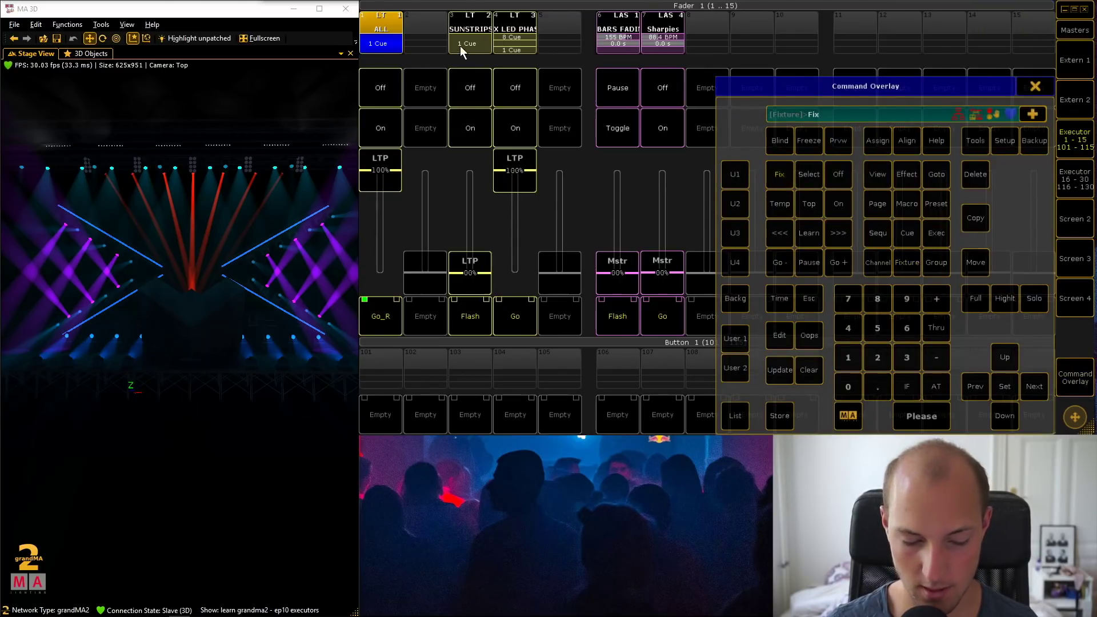
pyautogui.click(1036, 87)
pyautogui.click(1060, 29)
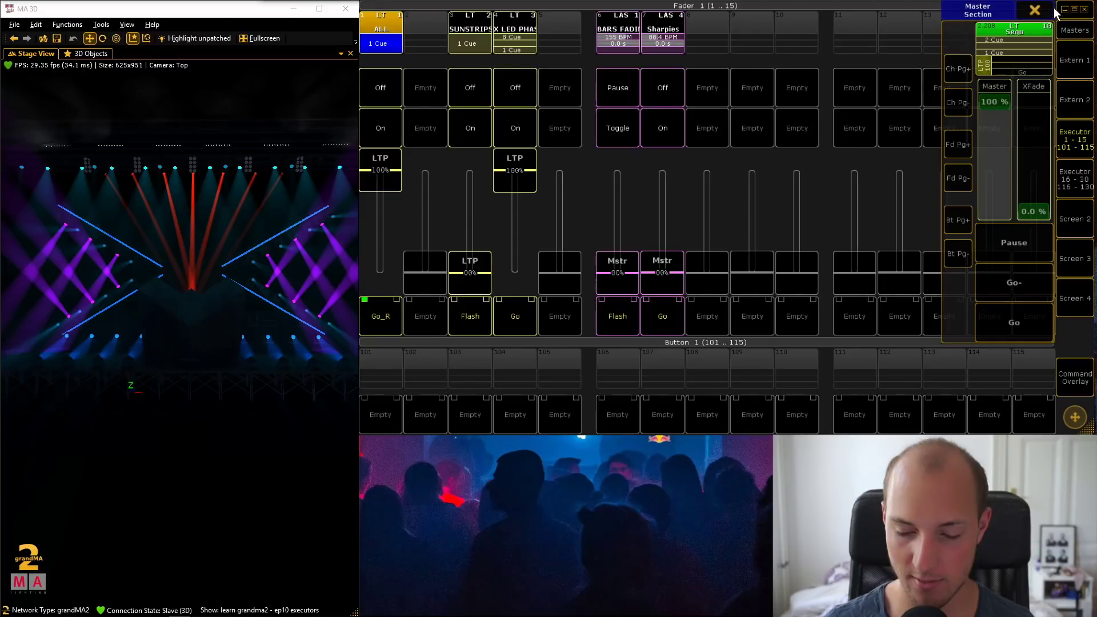
pyautogui.click(1043, 9)
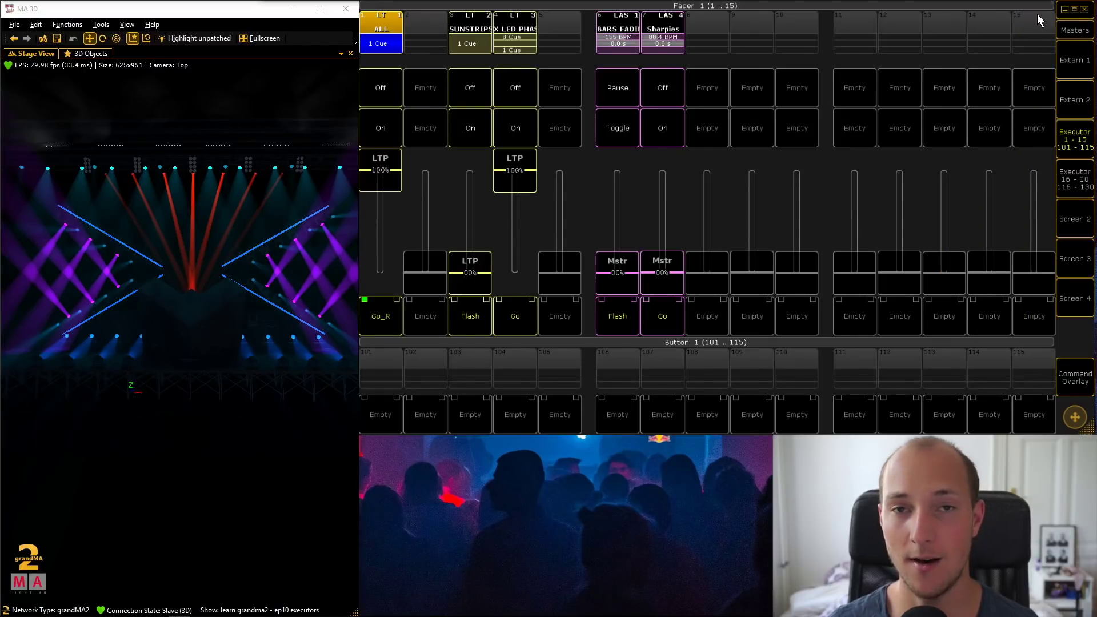